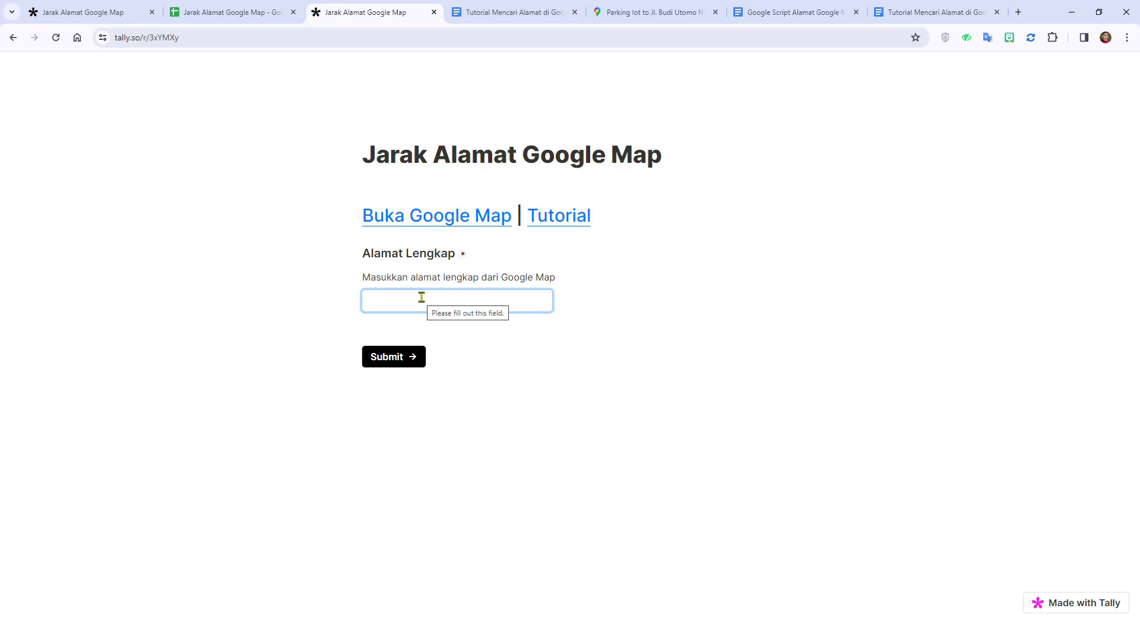
- Compare the distance and travel time recorded in the Jarak Alamat Google Map spreadsheet with the matching Google Maps route
click(653, 12)
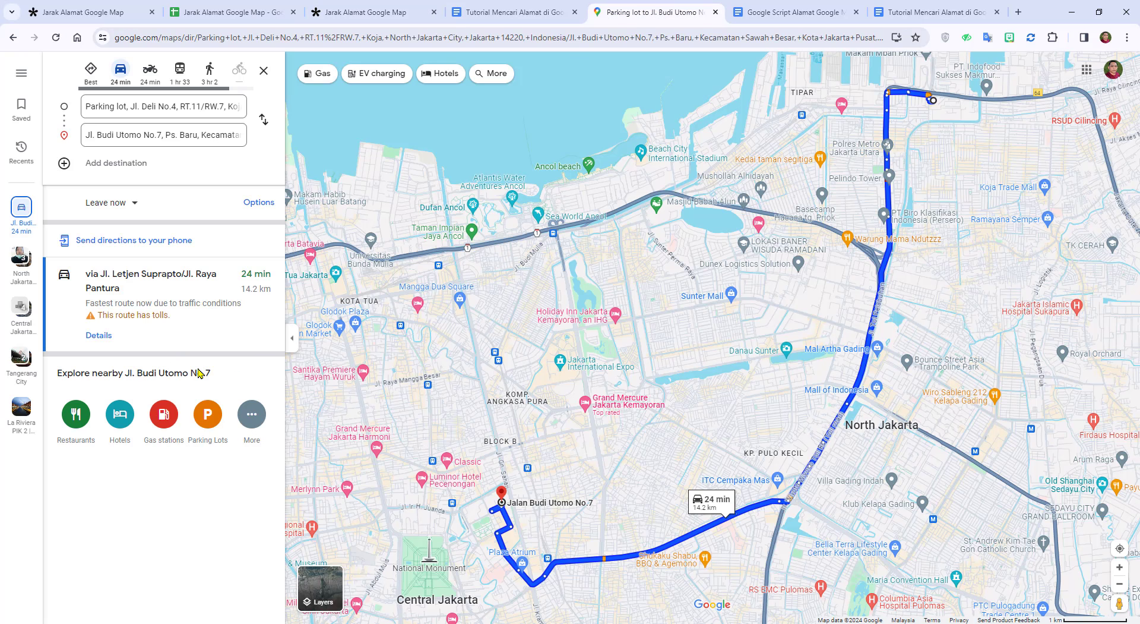
click(356, 11)
click(271, 13)
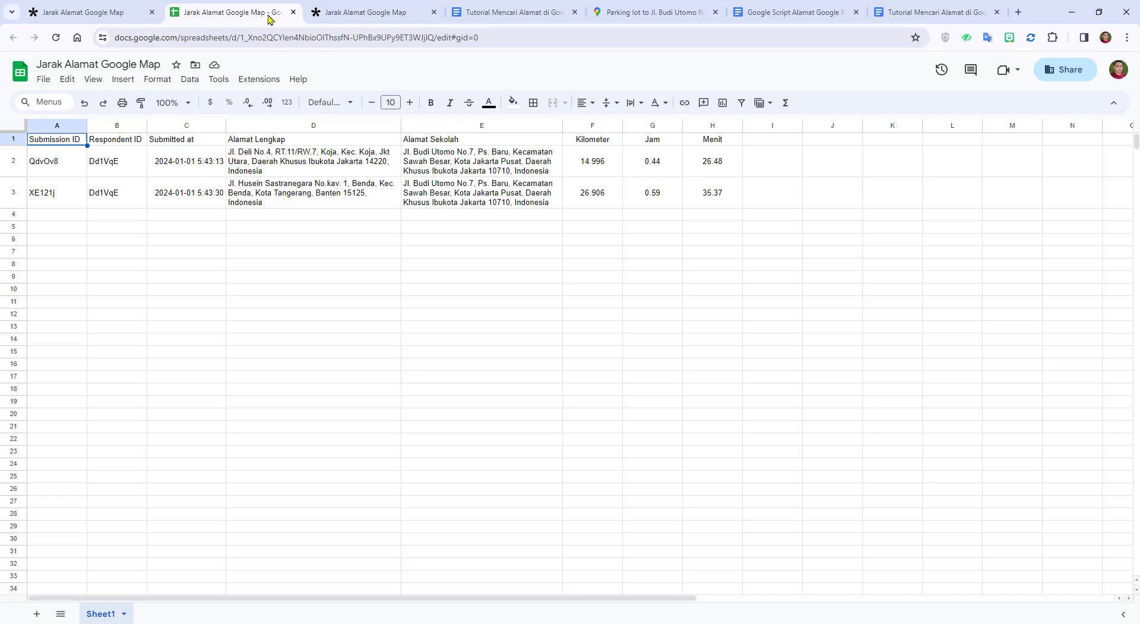
click(559, 267)
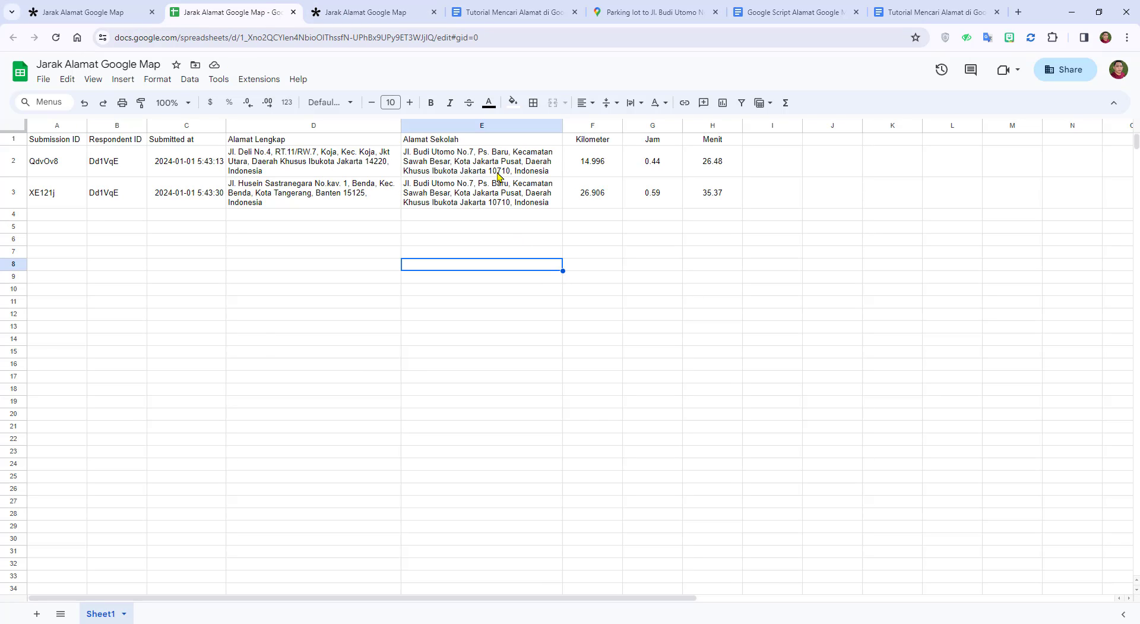
click(323, 157)
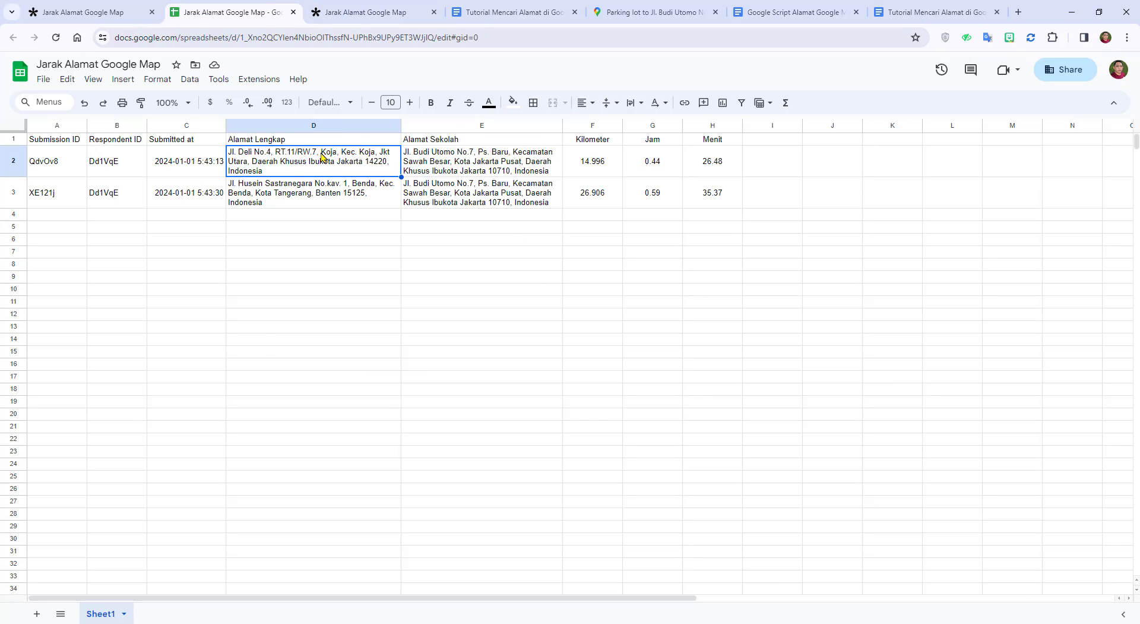
click(475, 169)
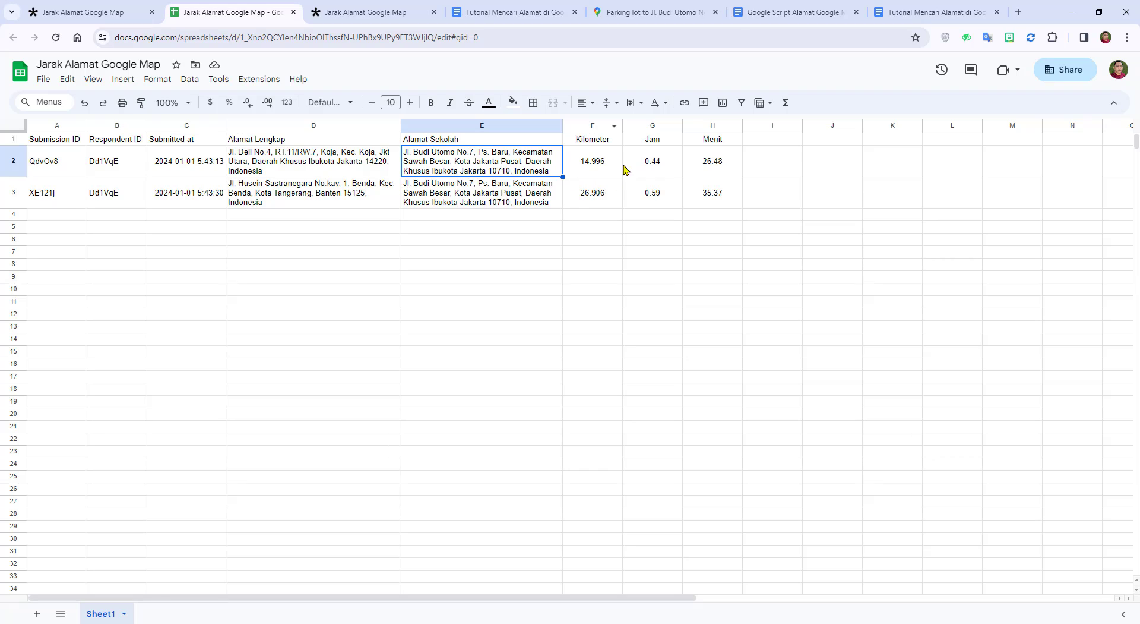
click(603, 173)
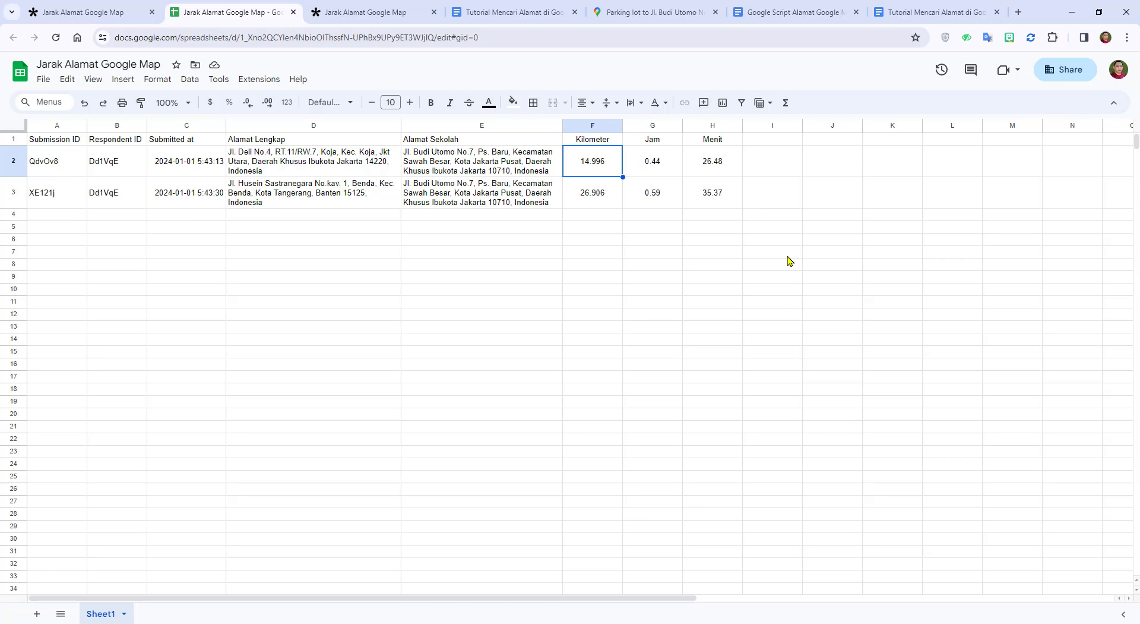
click(643, 12)
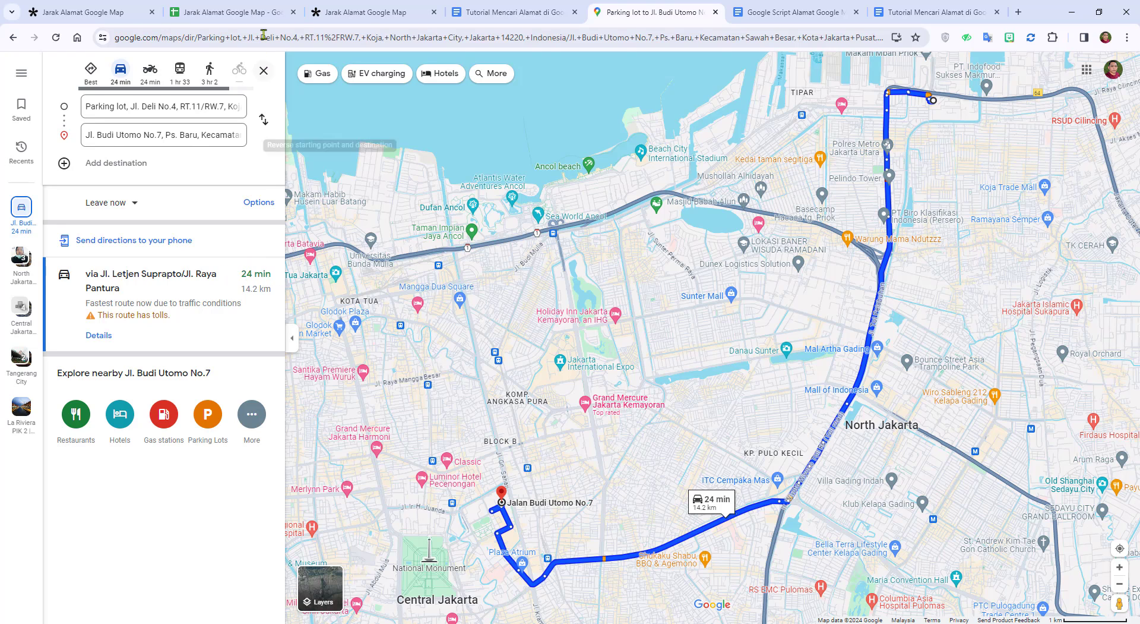
click(255, 11)
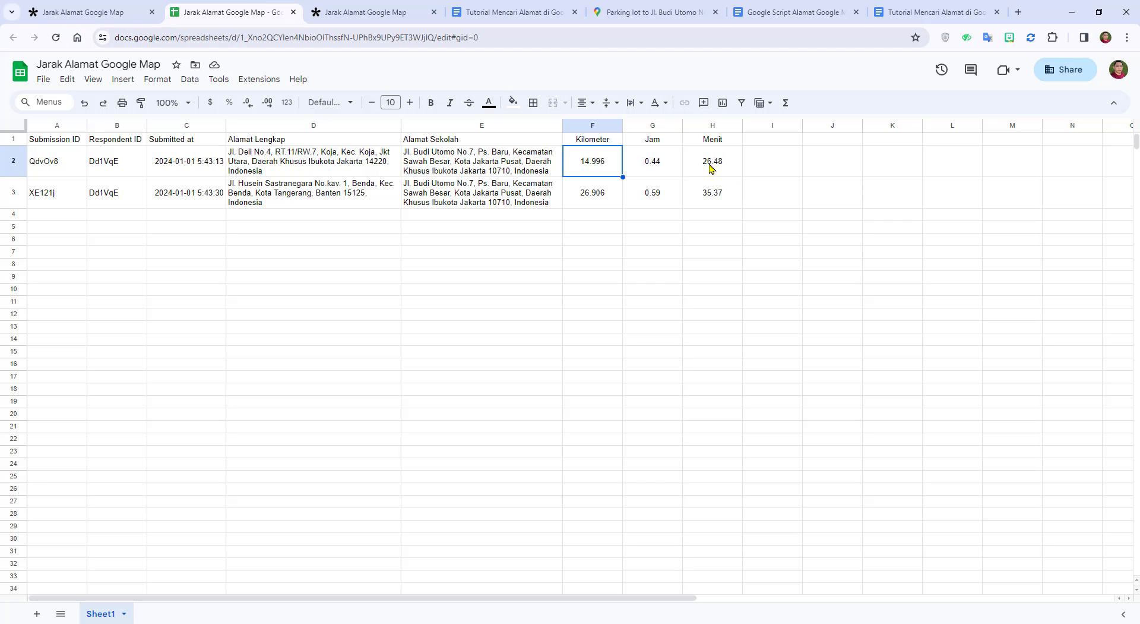
click(670, 17)
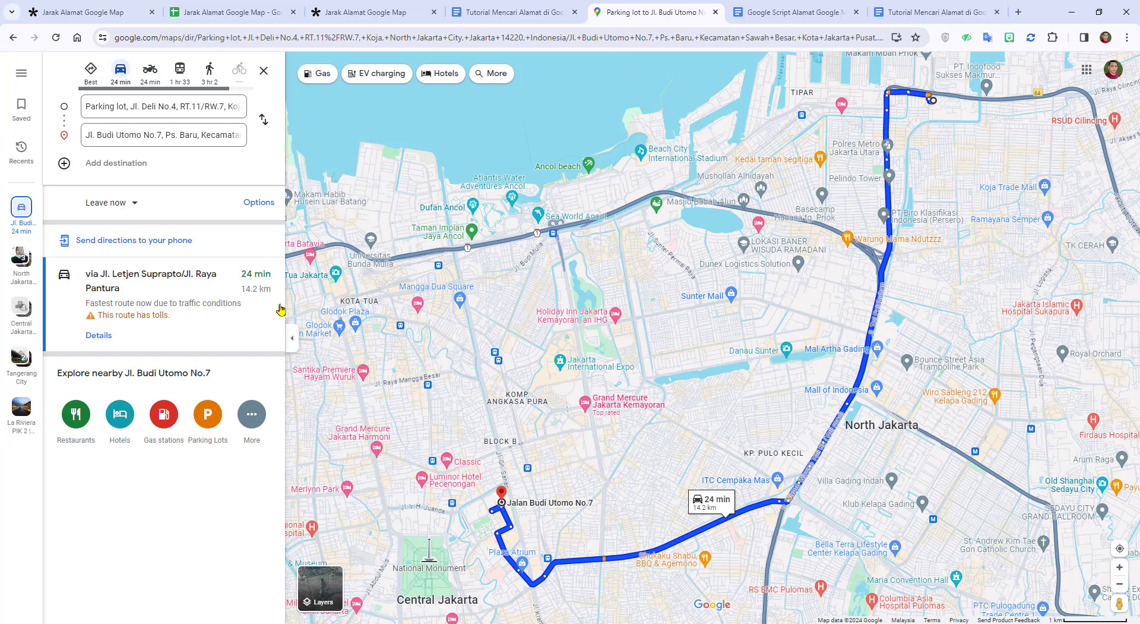
click(237, 12)
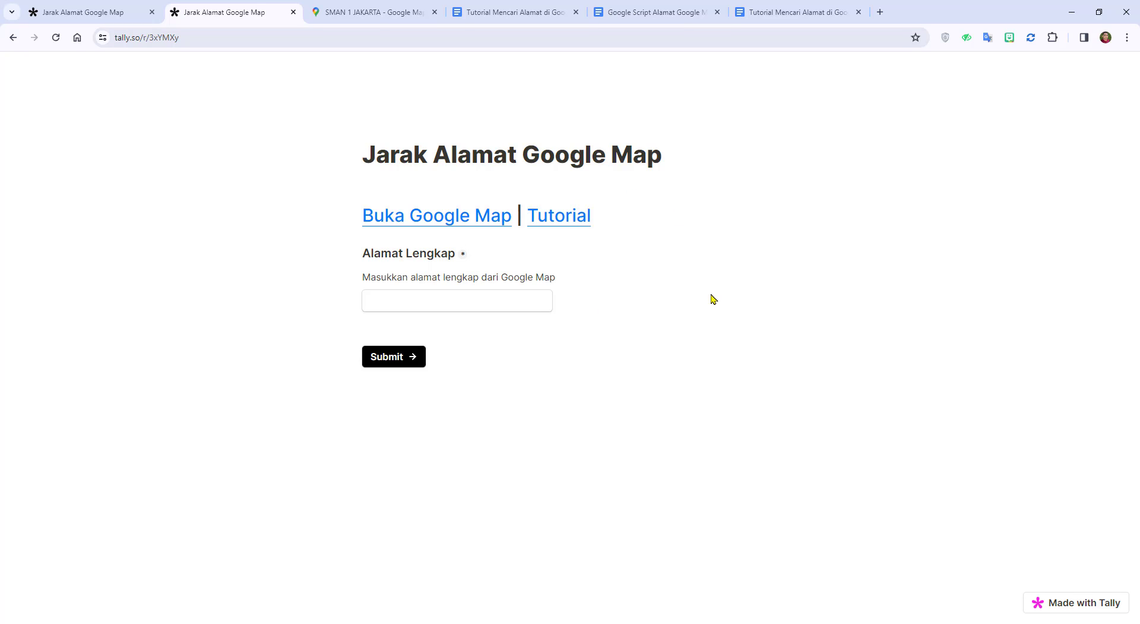
- Close the duplicate tutorial document, then open the tutorial linked in the form and review its address-finding instructions
click(576, 12)
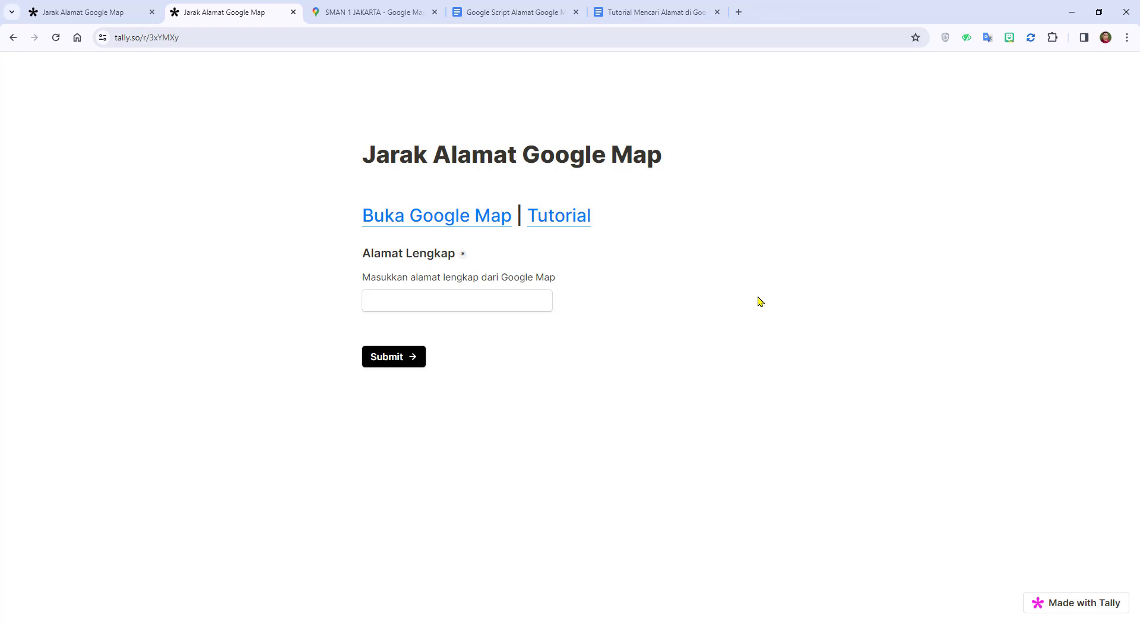
click(567, 221)
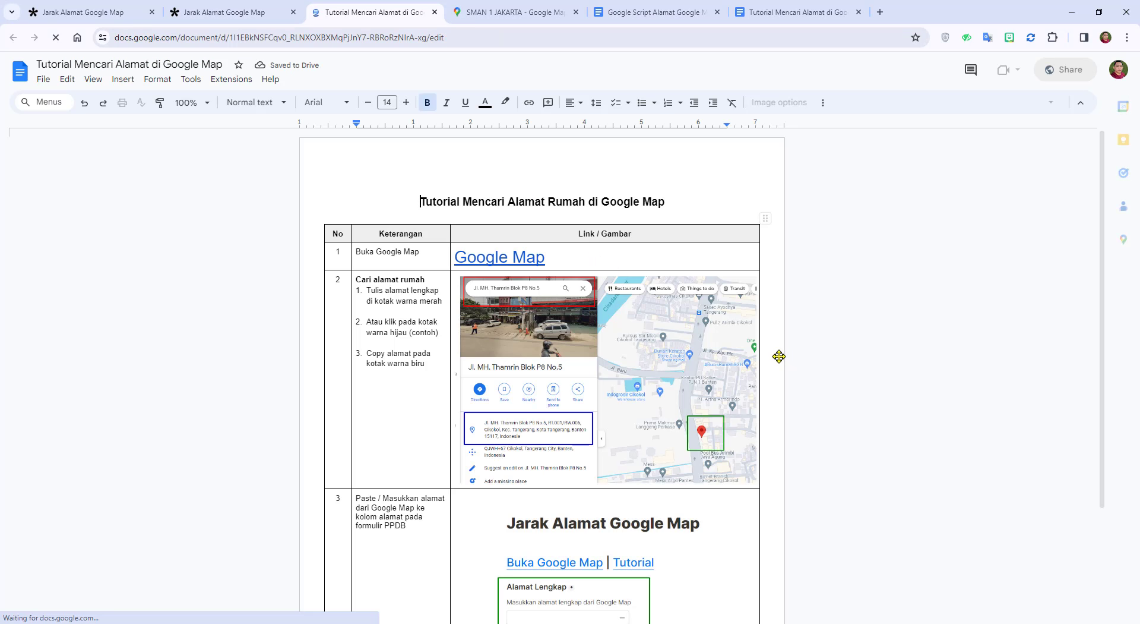
scroll(780, 361, down, 1)
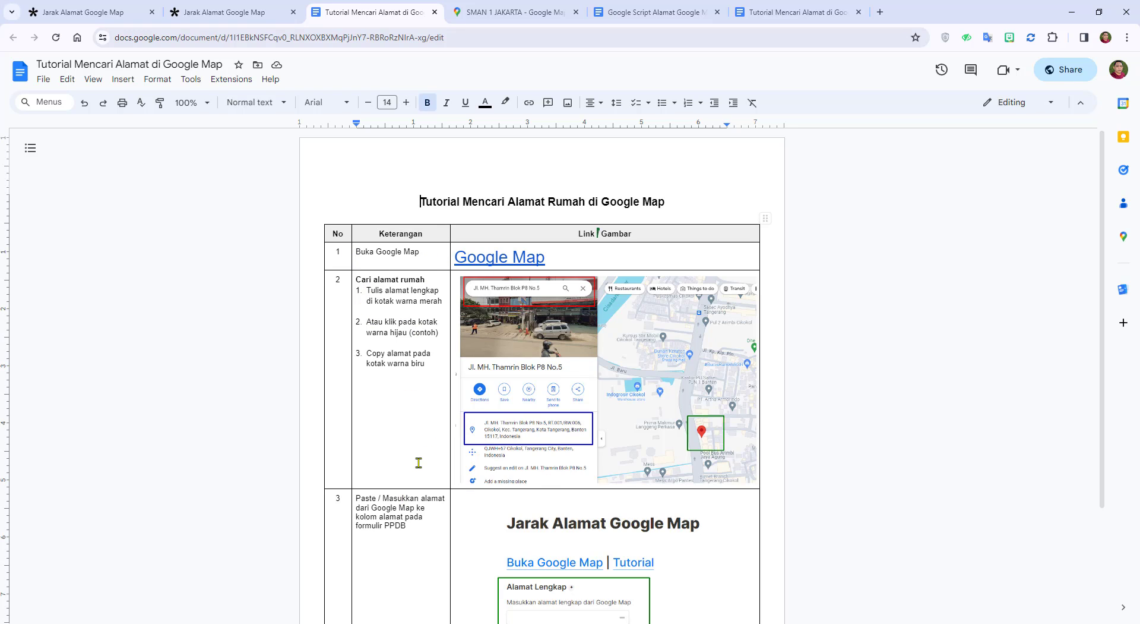
scroll(418, 461, down, 2)
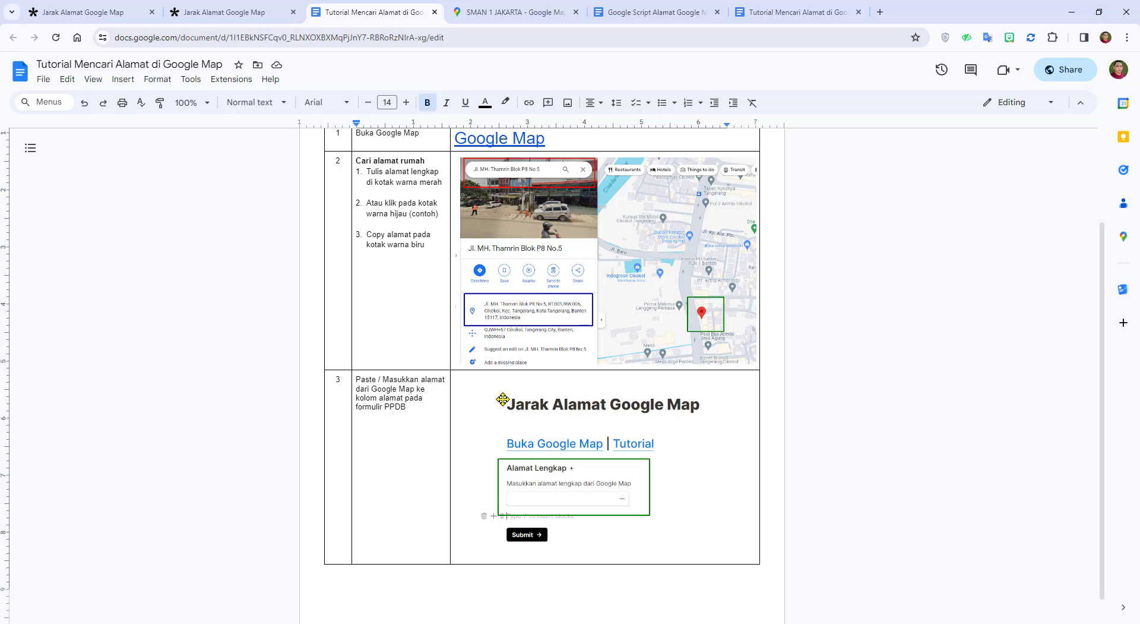
scroll(793, 422, up, 2)
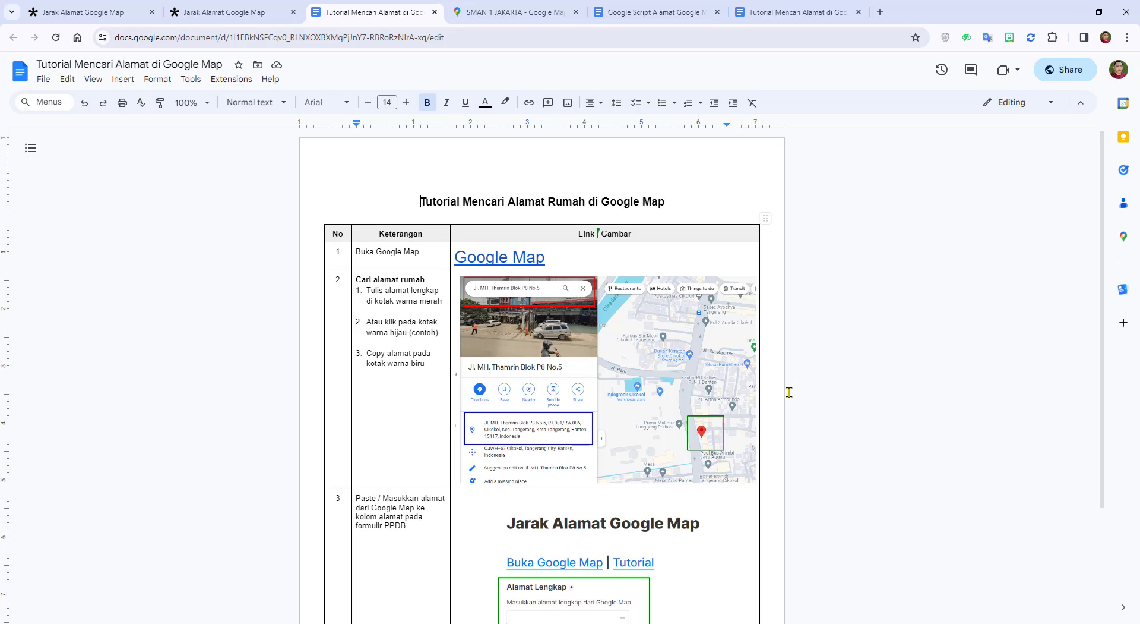
click(232, 12)
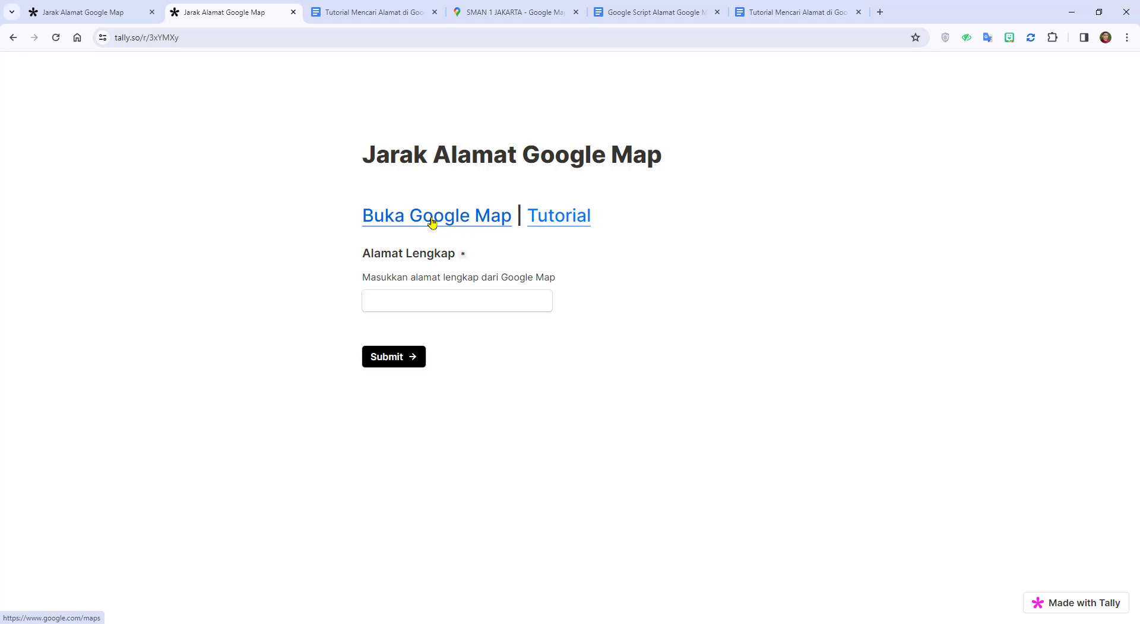
- In Google Maps, select Koja Regional General Hospital on the map and copy its address
click(514, 13)
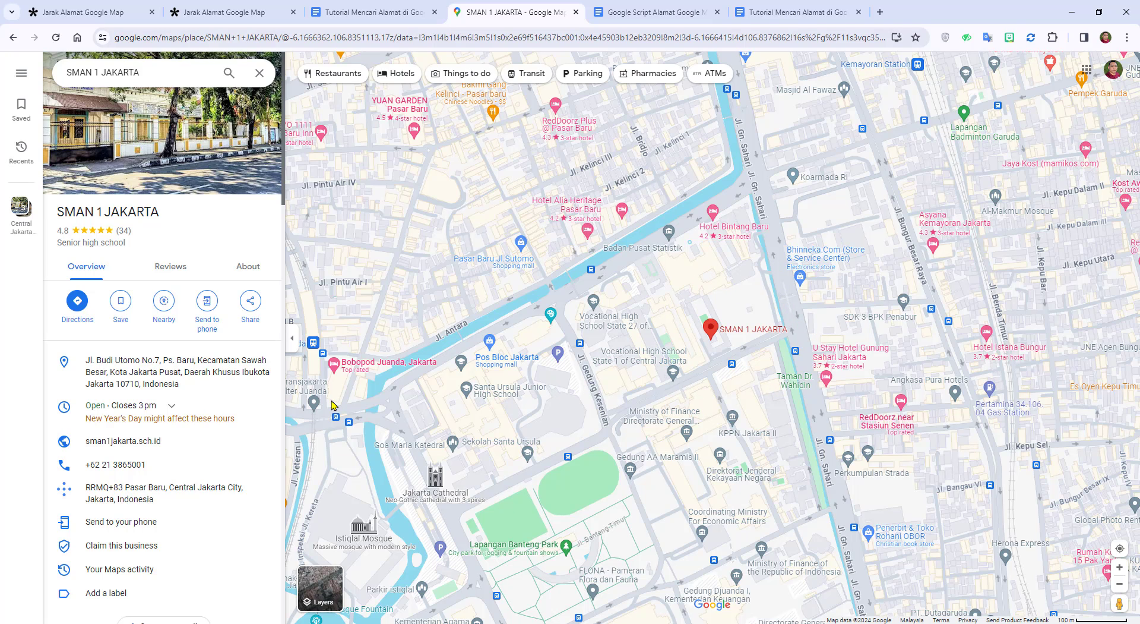
mouse_move(260, 374)
scroll(503, 411, down, 5)
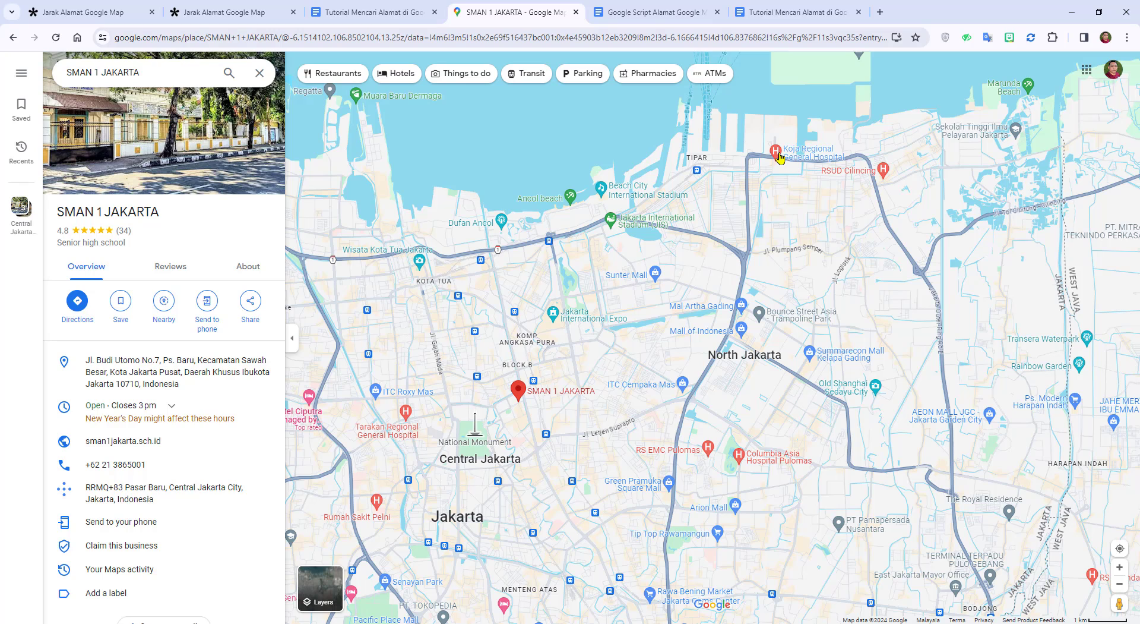
mouse_move(765, 150)
click(790, 156)
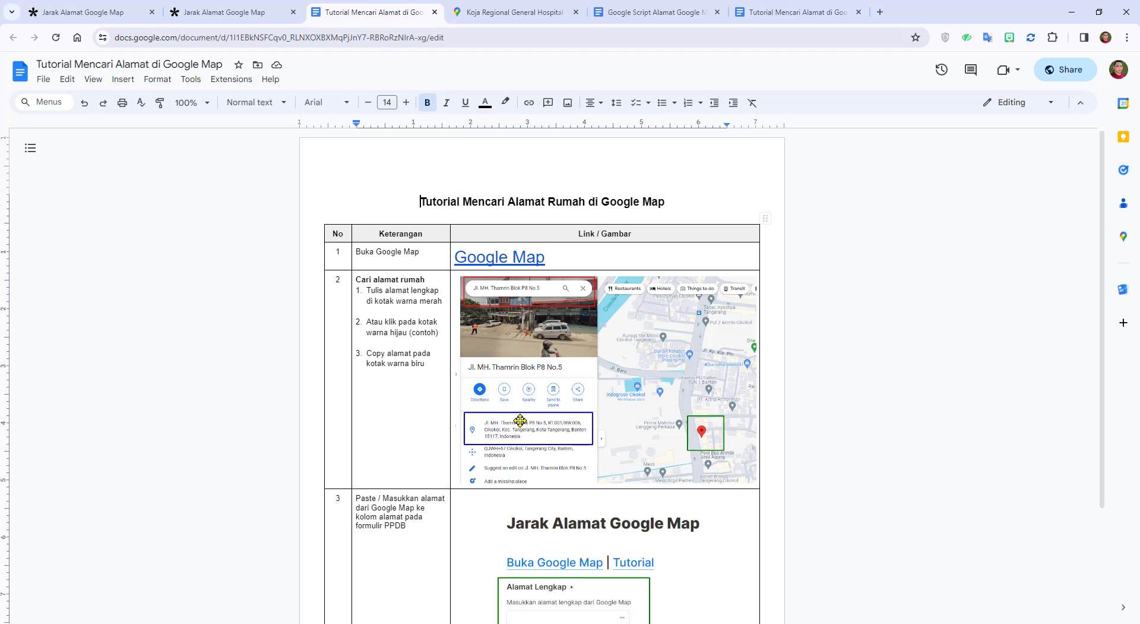
click(380, 12)
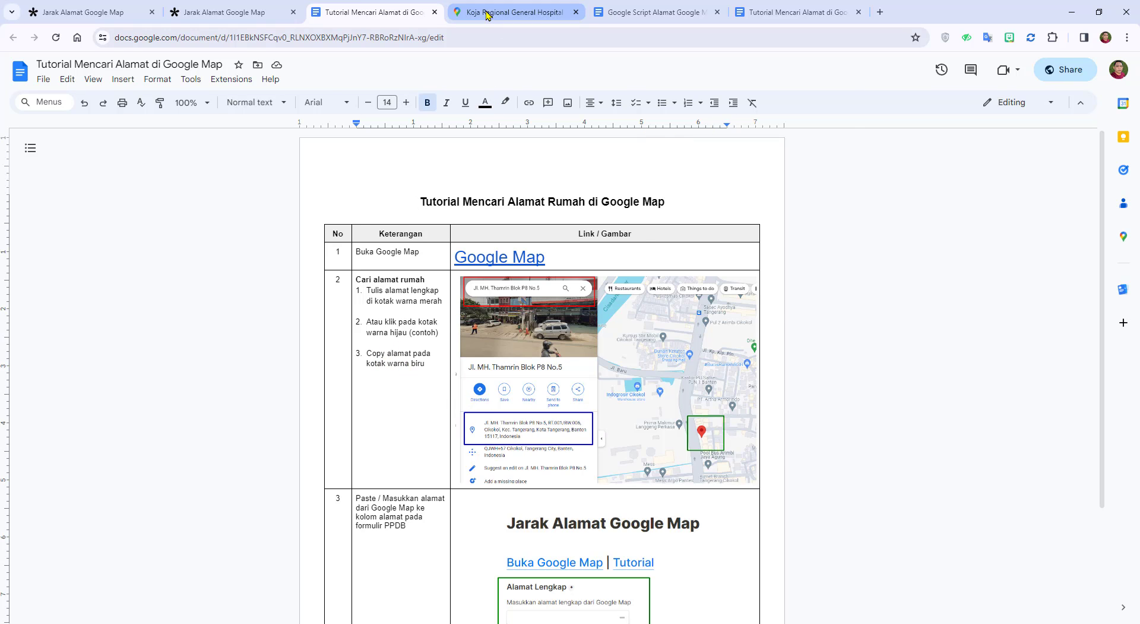
click(505, 11)
click(265, 376)
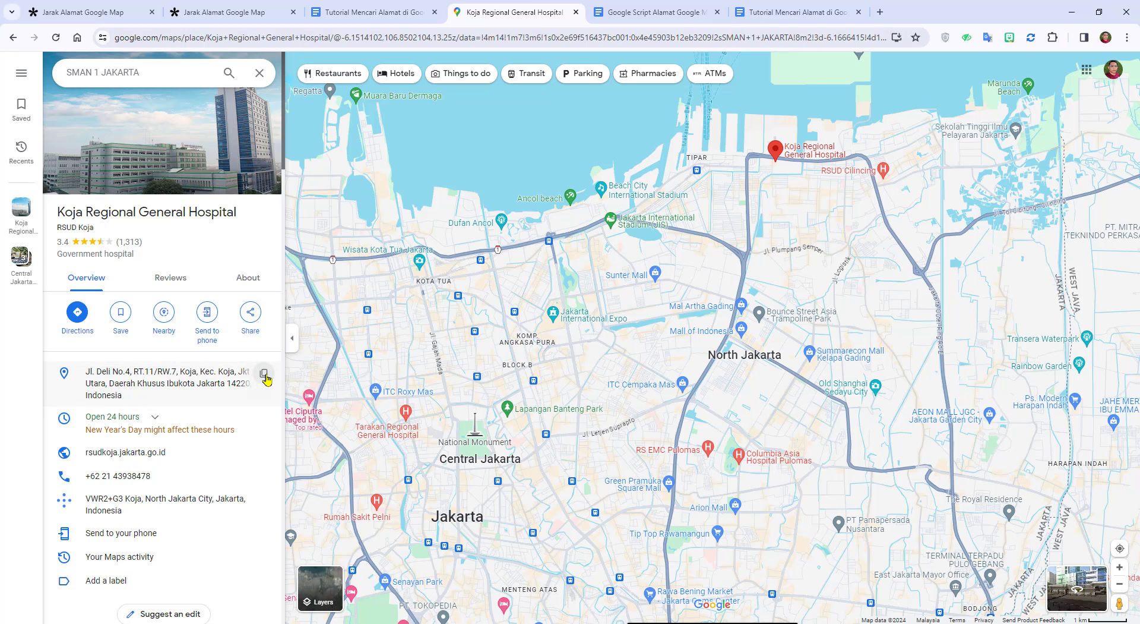
- Paste the copied hospital address into the Tally form's Alamat Lengkap field and submit the form
click(377, 12)
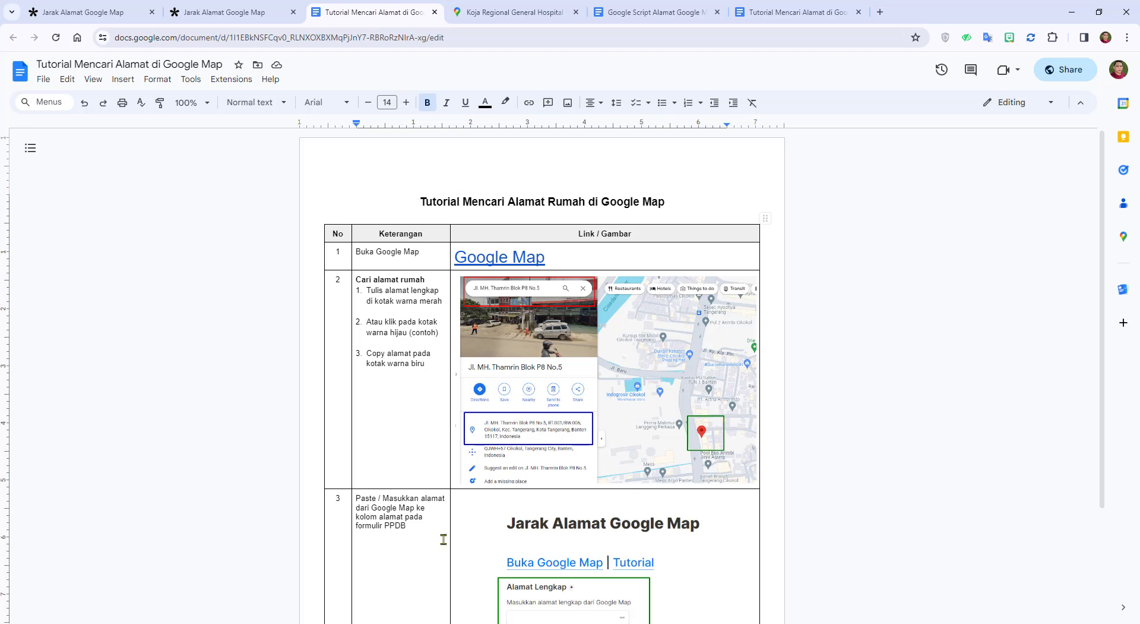
scroll(446, 509, down, 2)
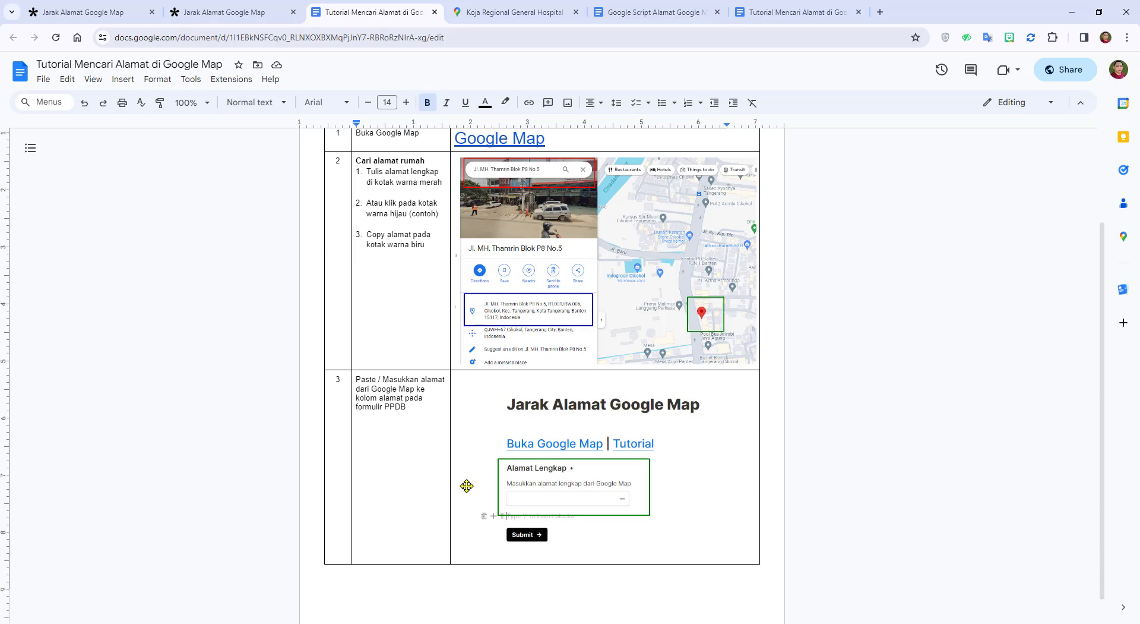
click(221, 13)
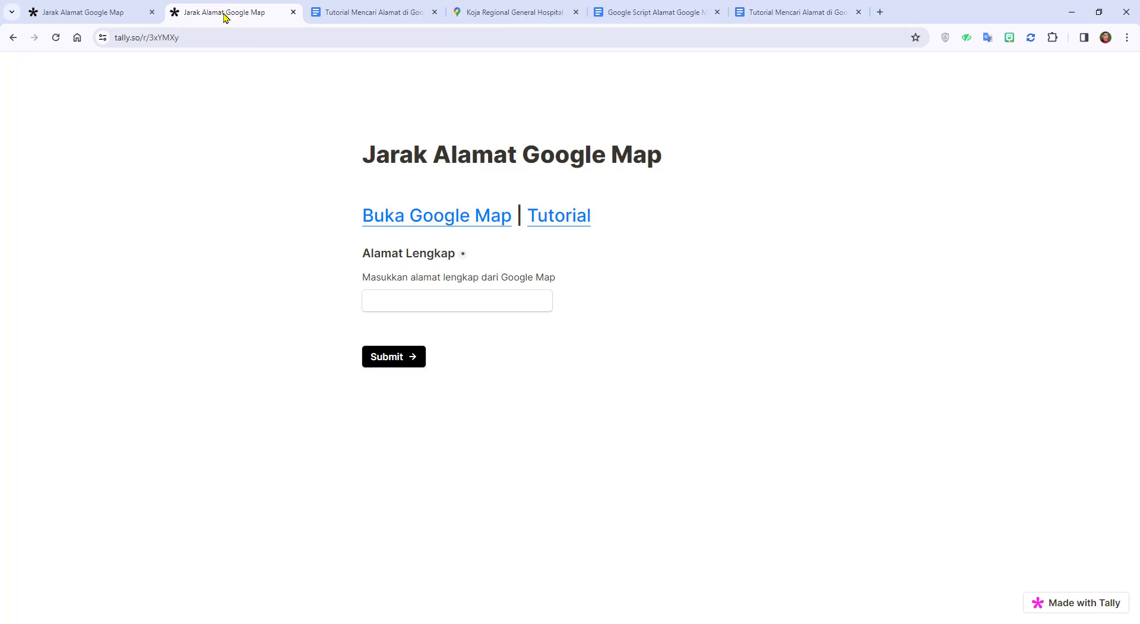
click(422, 297)
right_click(421, 297)
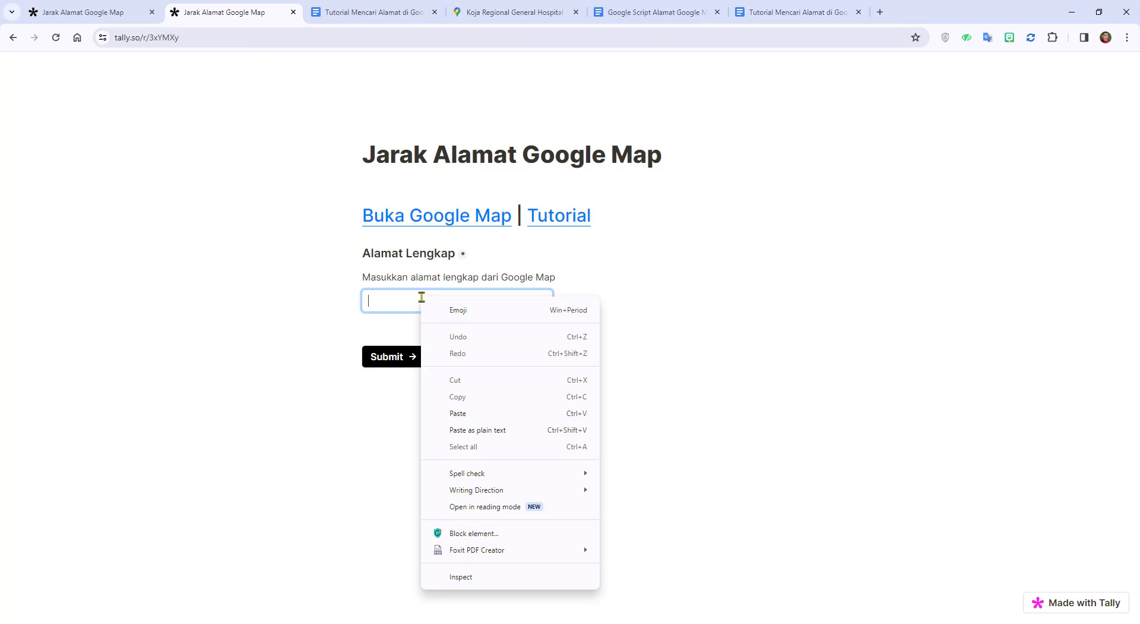
click(462, 414)
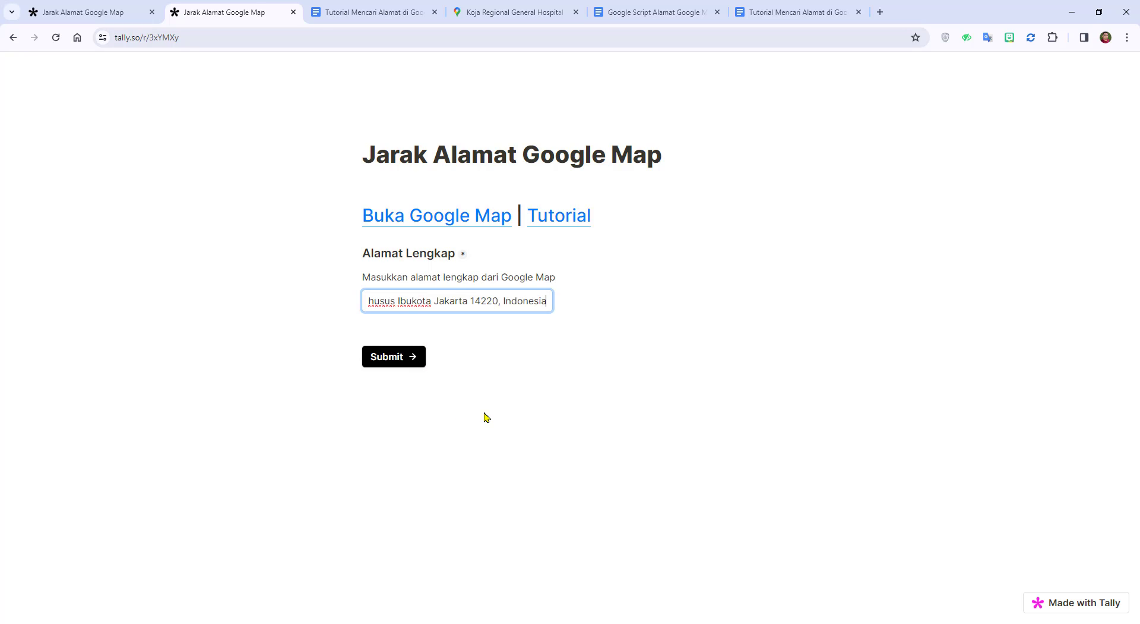
click(398, 359)
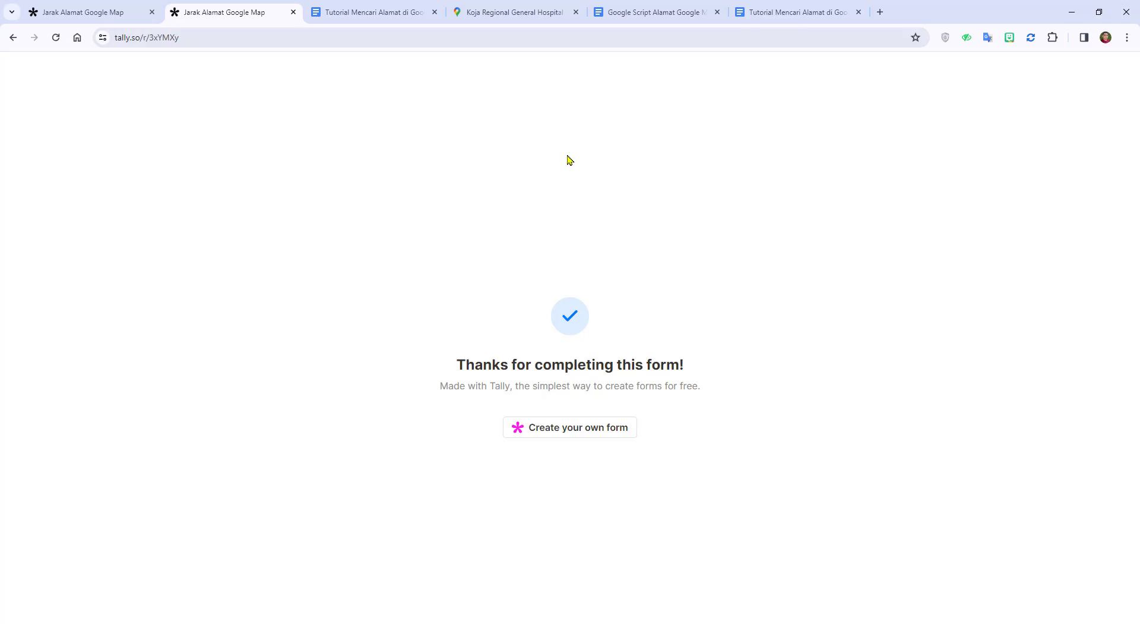
- In Google Maps, select Swiss-Belhotel Airport Jakarta near the airport and copy its address
click(496, 12)
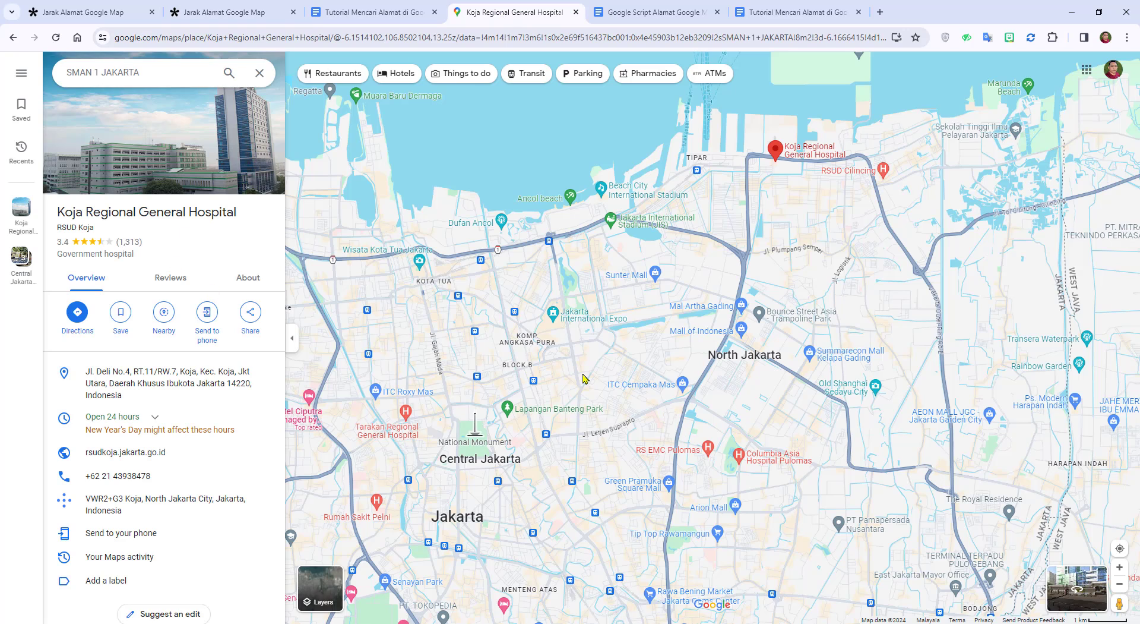
scroll(607, 389, down, 3)
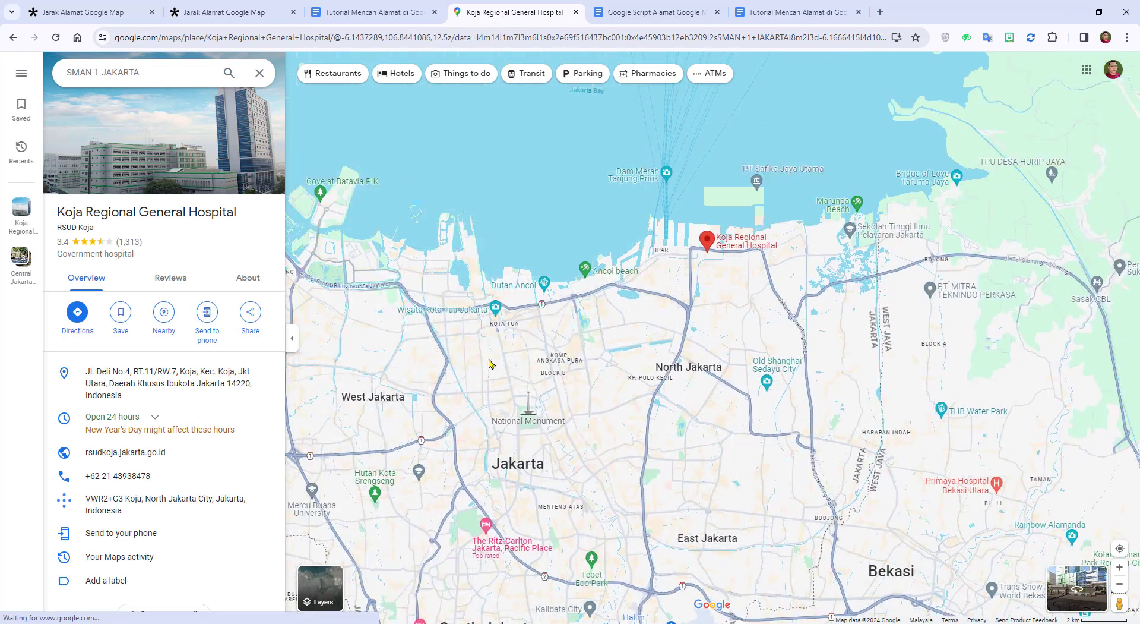
drag(336, 327, 602, 340)
click(453, 262)
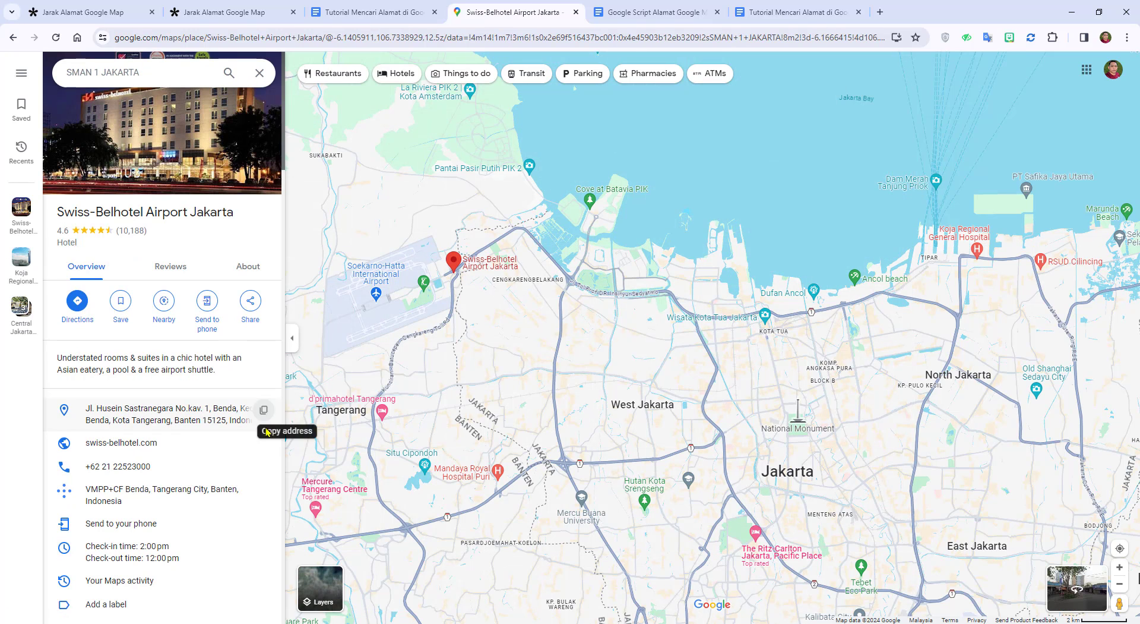
click(266, 411)
- Reload the Tally form, paste the copied hotel address into Alamat Lengkap, and submit a second response
click(226, 12)
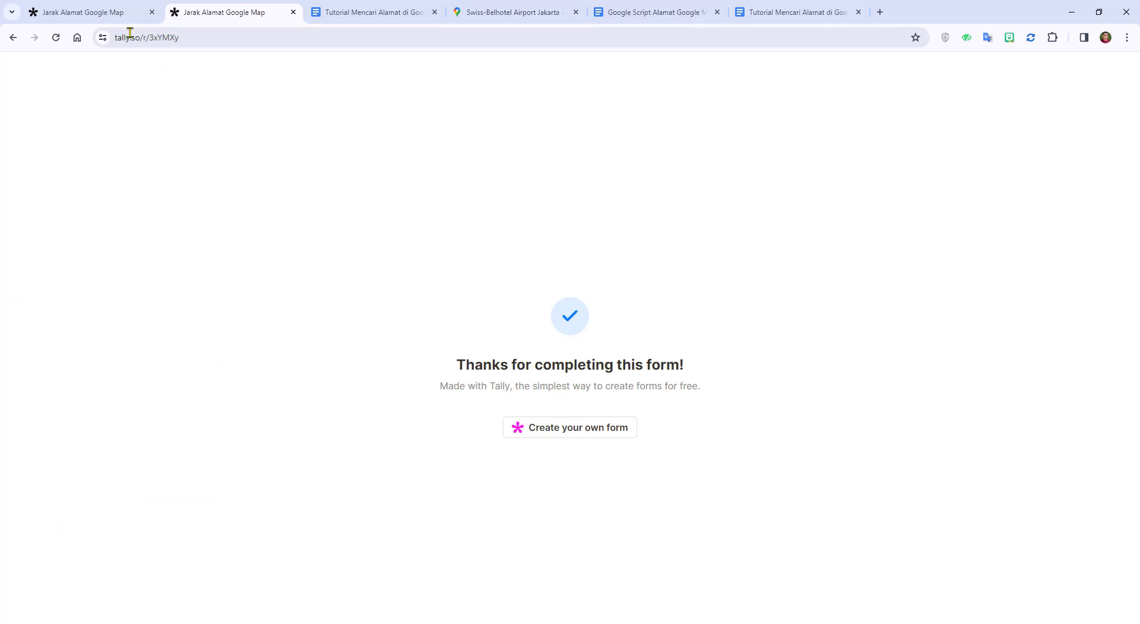
click(56, 37)
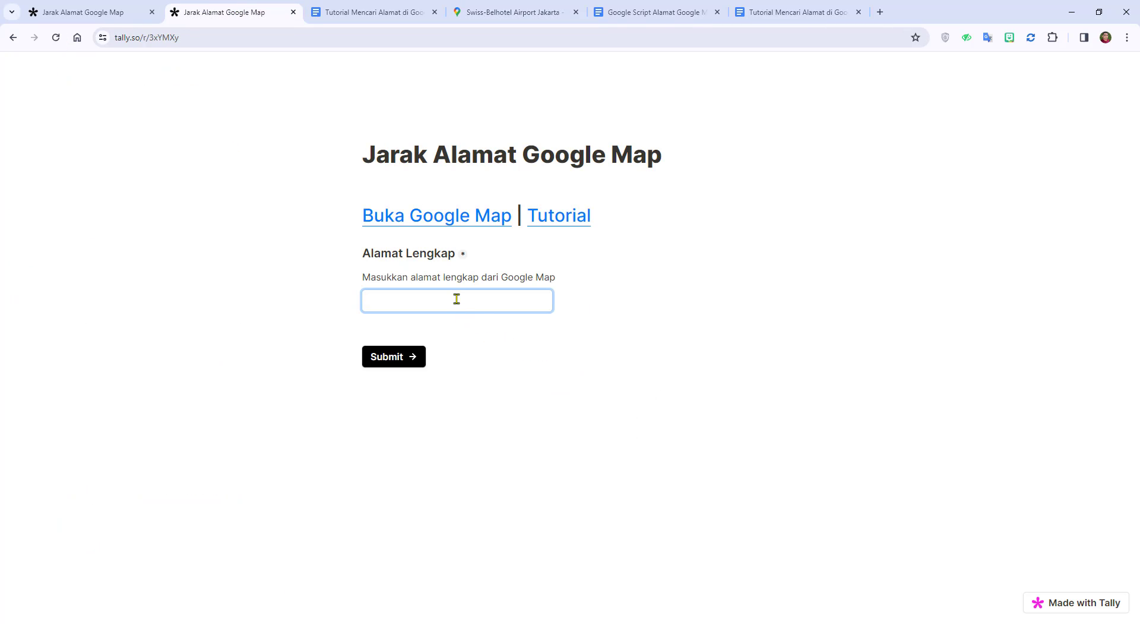
right_click(456, 299)
click(502, 416)
click(398, 357)
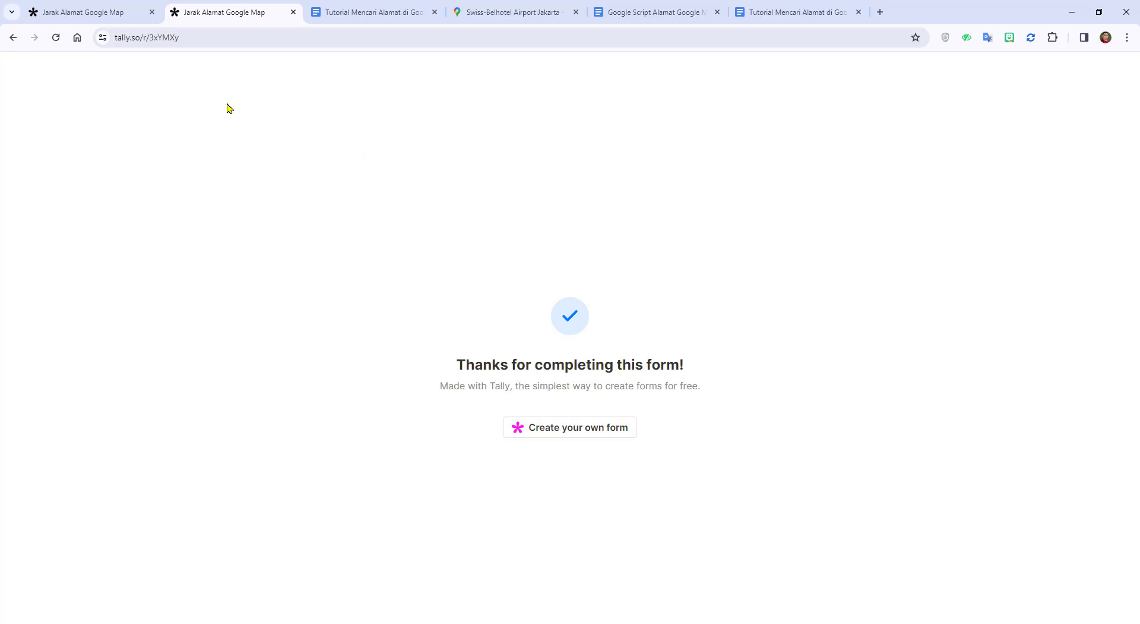
- Connect the Jarak Alamat Google Map form to Google Sheets, authorize access with the Google account, and save with existing submissions exported
click(92, 11)
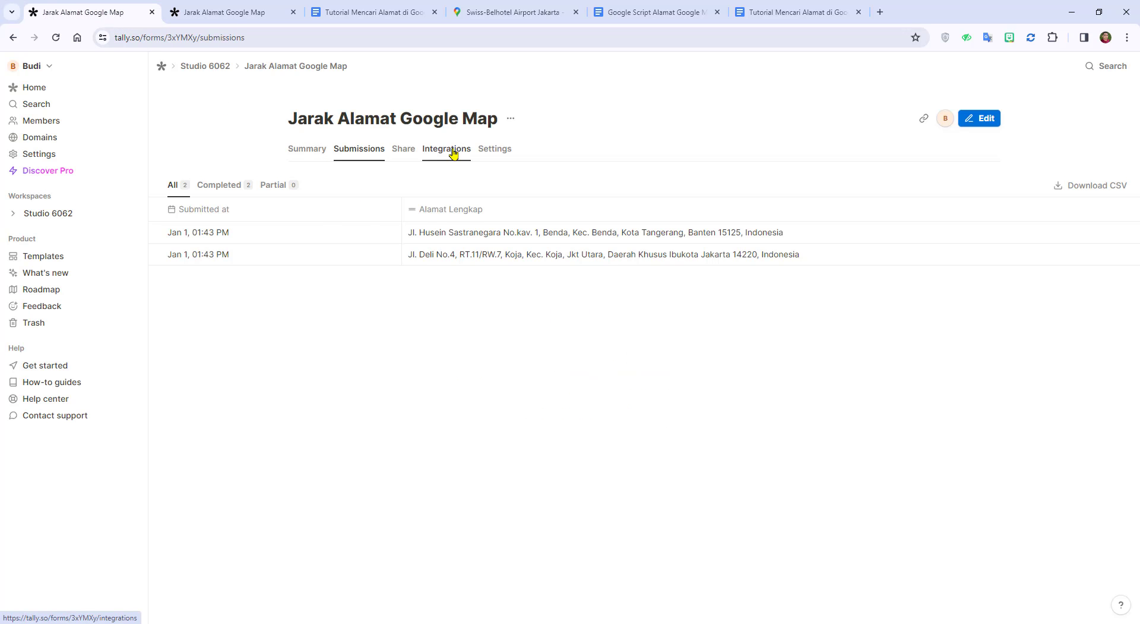
click(453, 154)
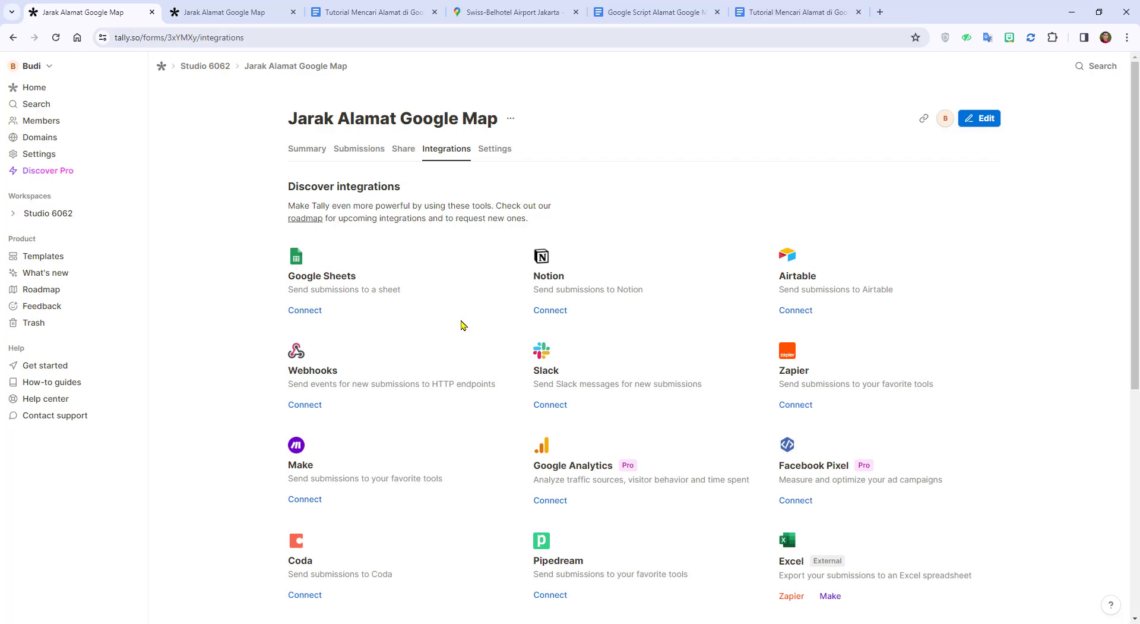
click(314, 310)
click(550, 396)
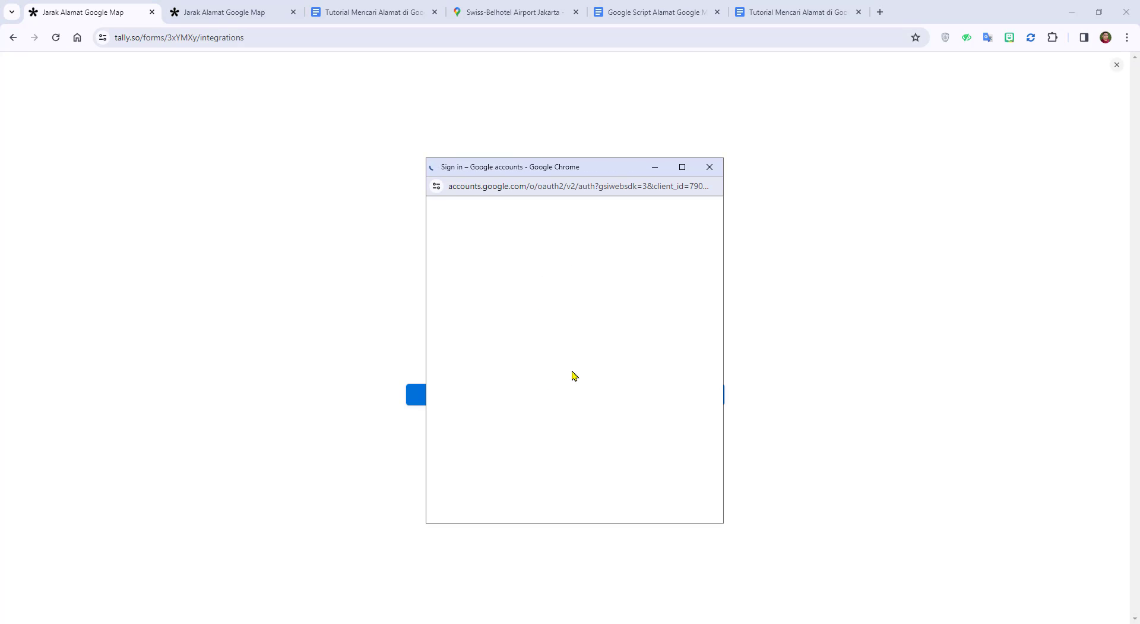
click(569, 325)
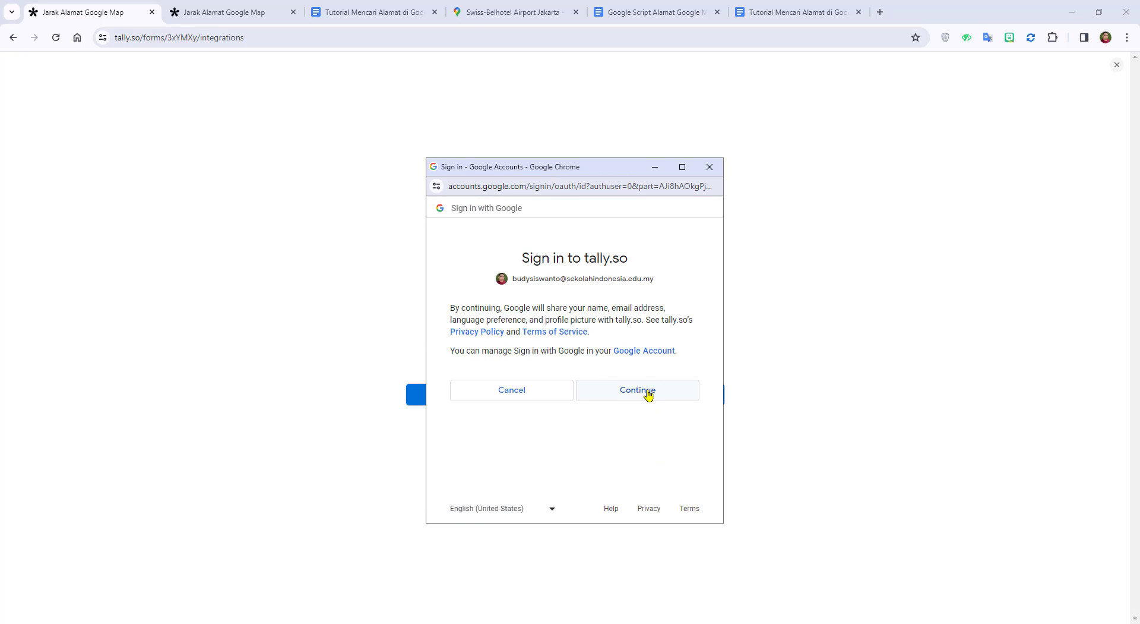
click(649, 393)
scroll(660, 469, down, 1)
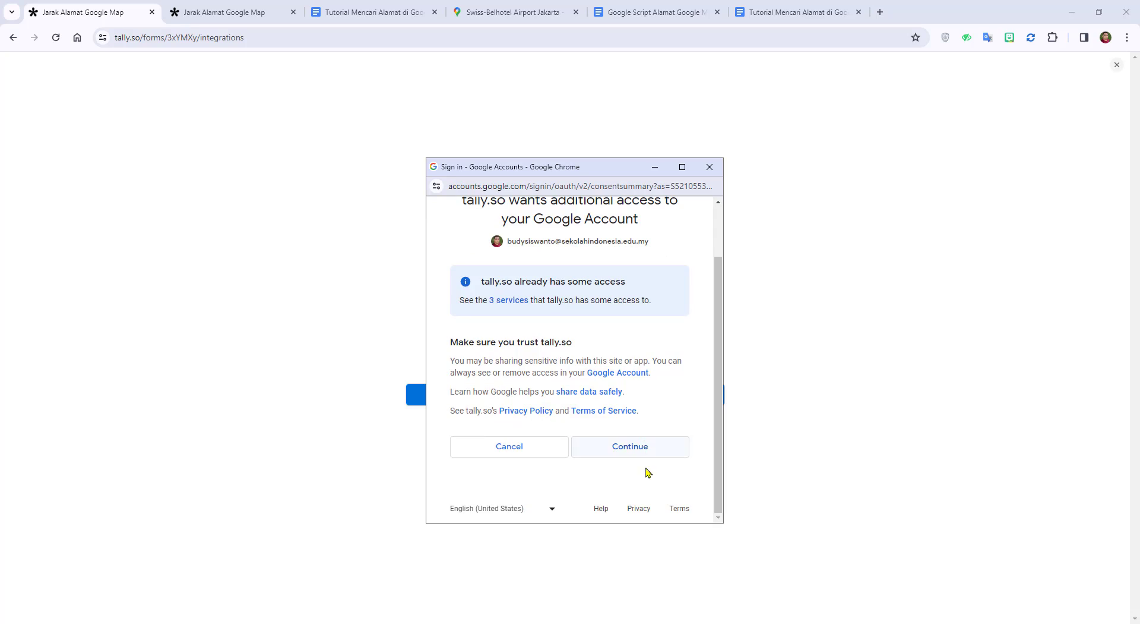
click(650, 449)
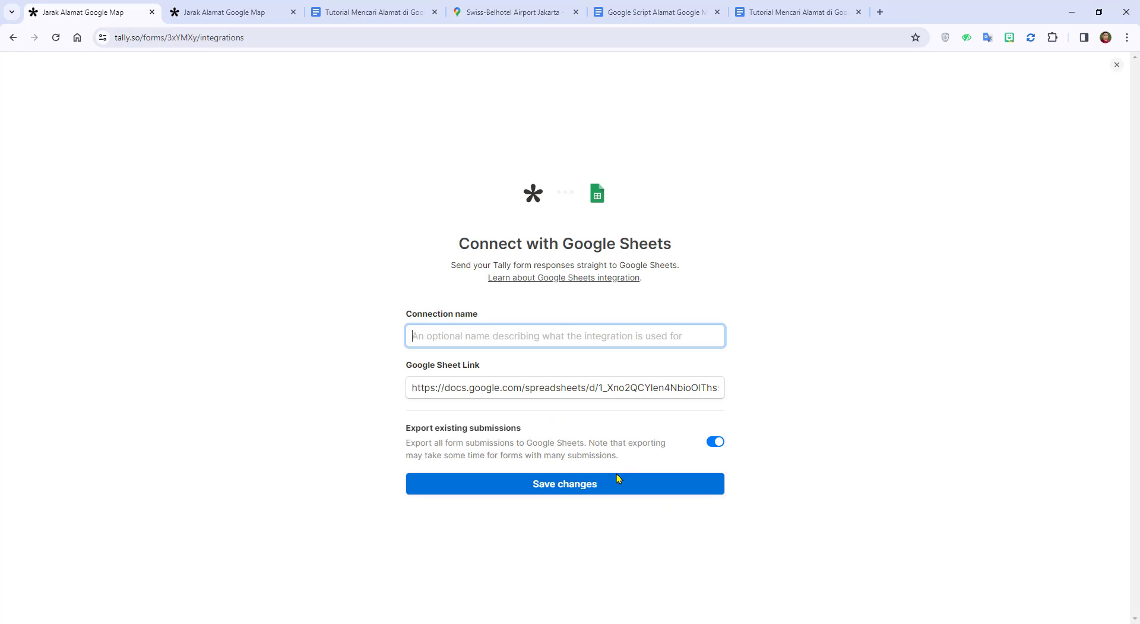
click(614, 481)
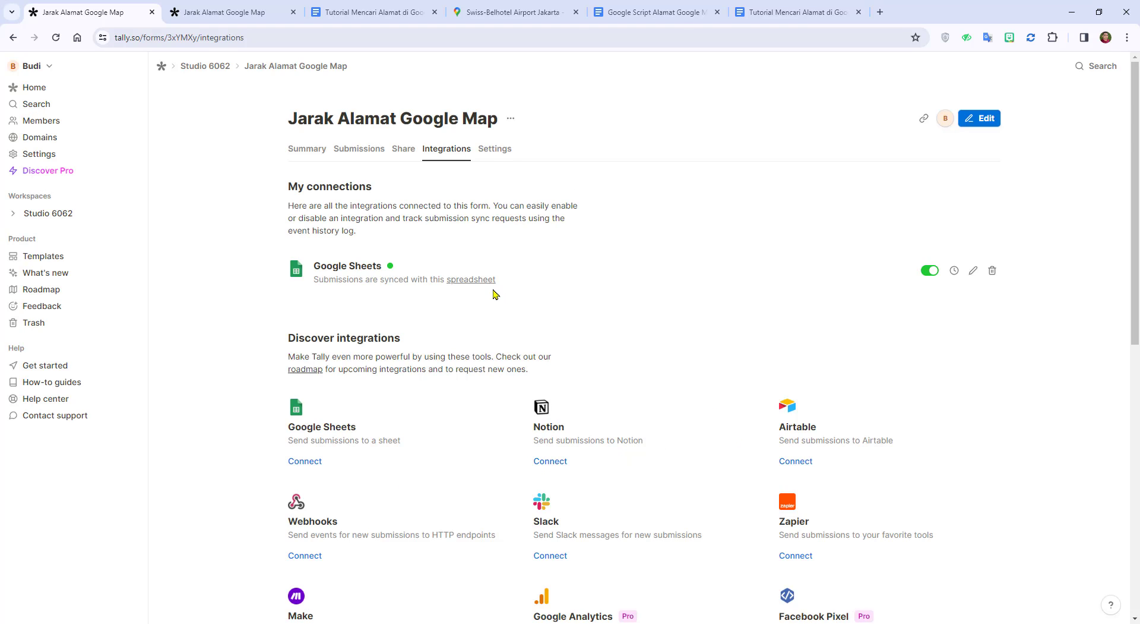
- Open the spreadsheet synced with the form and widen its Submitted at and Alamat Lengkap columns
click(486, 280)
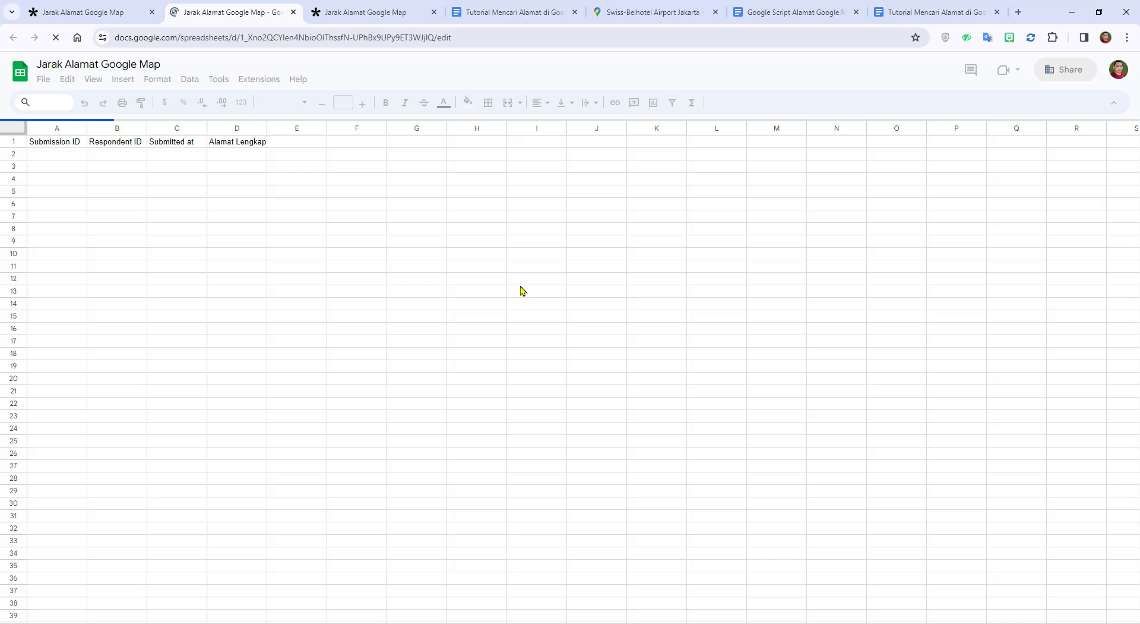
click(378, 267)
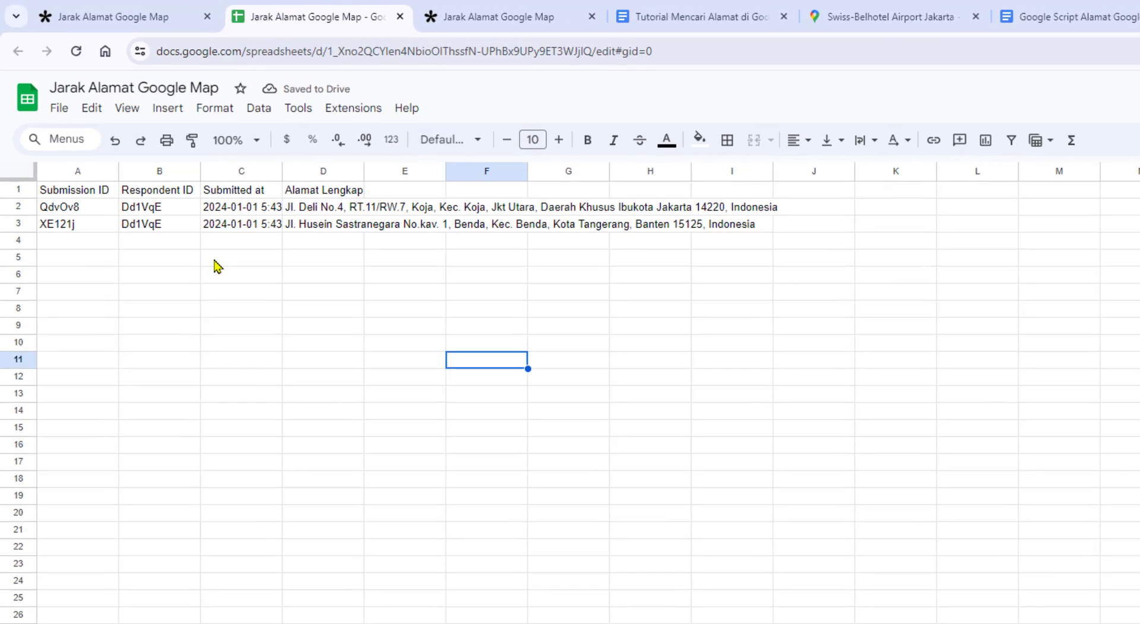
drag(304, 184, 332, 184)
drag(421, 184, 588, 184)
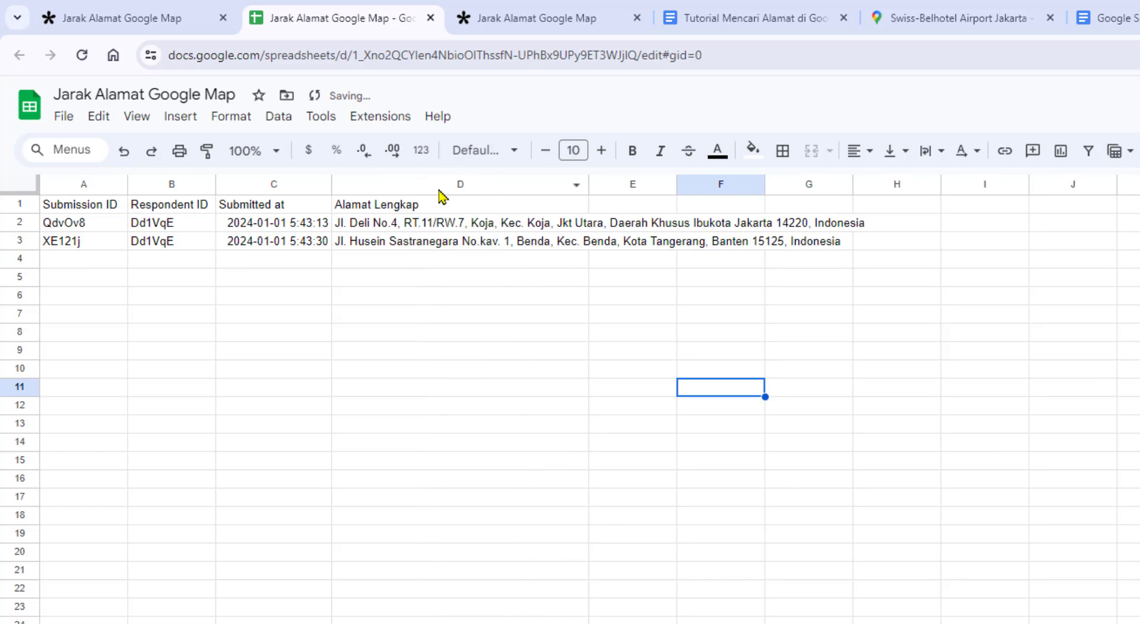
- Apply text wrapping to the whole Alamat Lengkap column
click(440, 185)
click(938, 151)
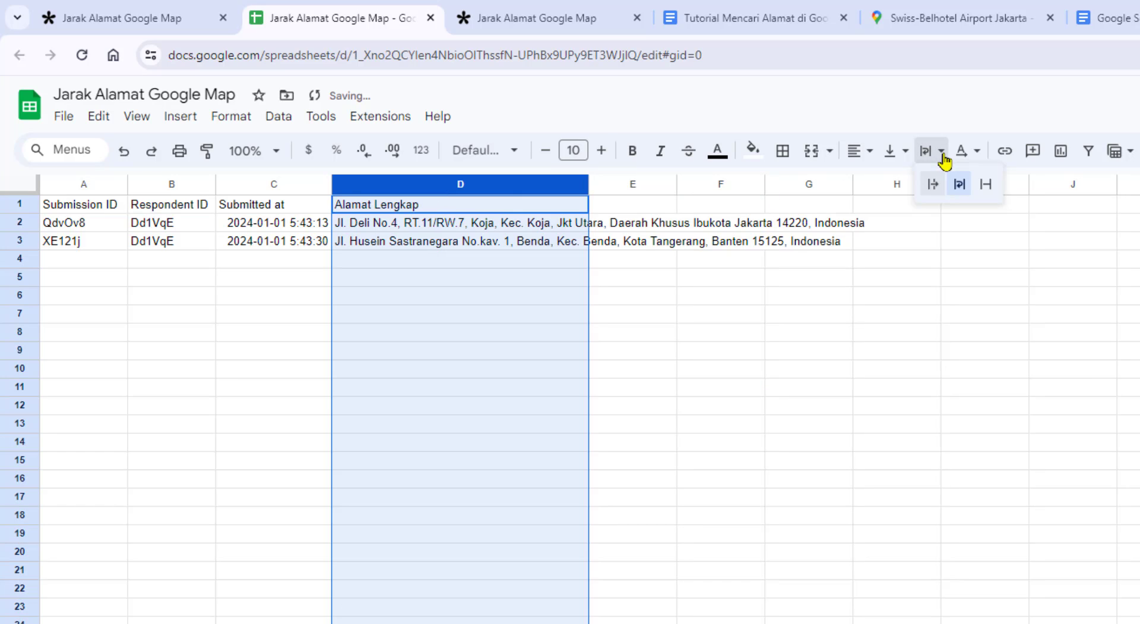
click(961, 186)
click(896, 342)
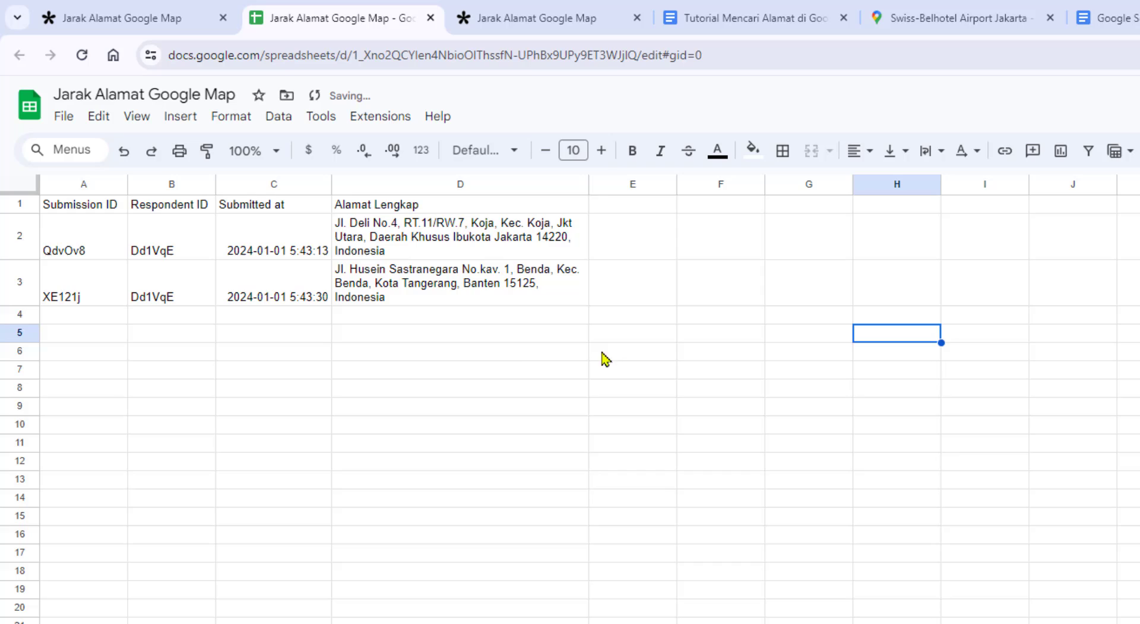
click(642, 409)
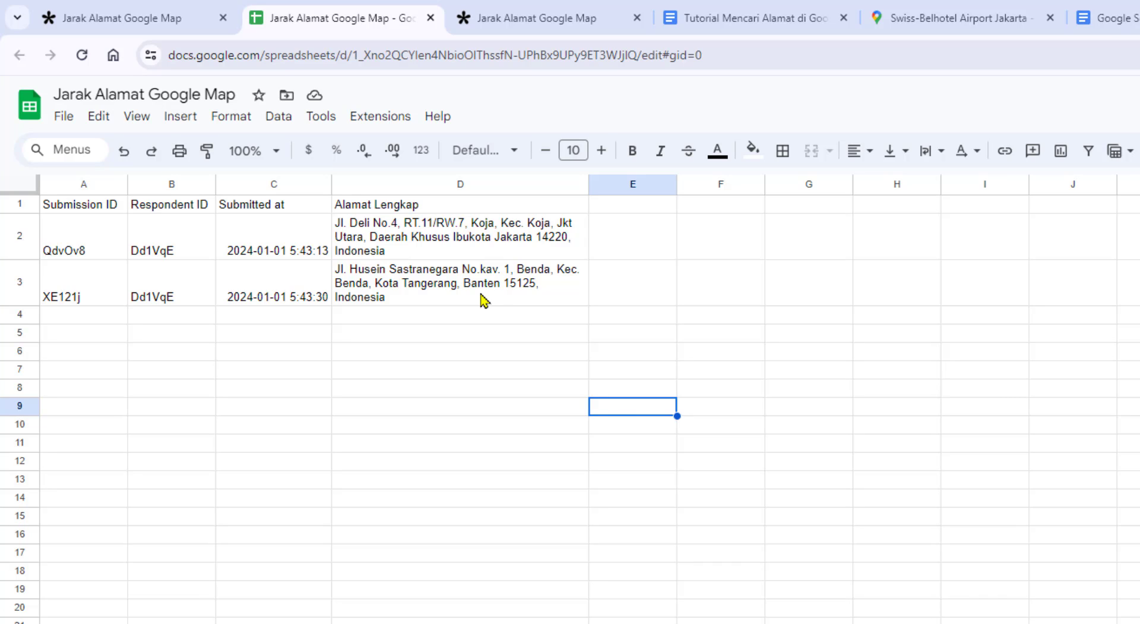
- Enter the header "Alamat Sekolah" in cell E1
click(622, 212)
text(A)
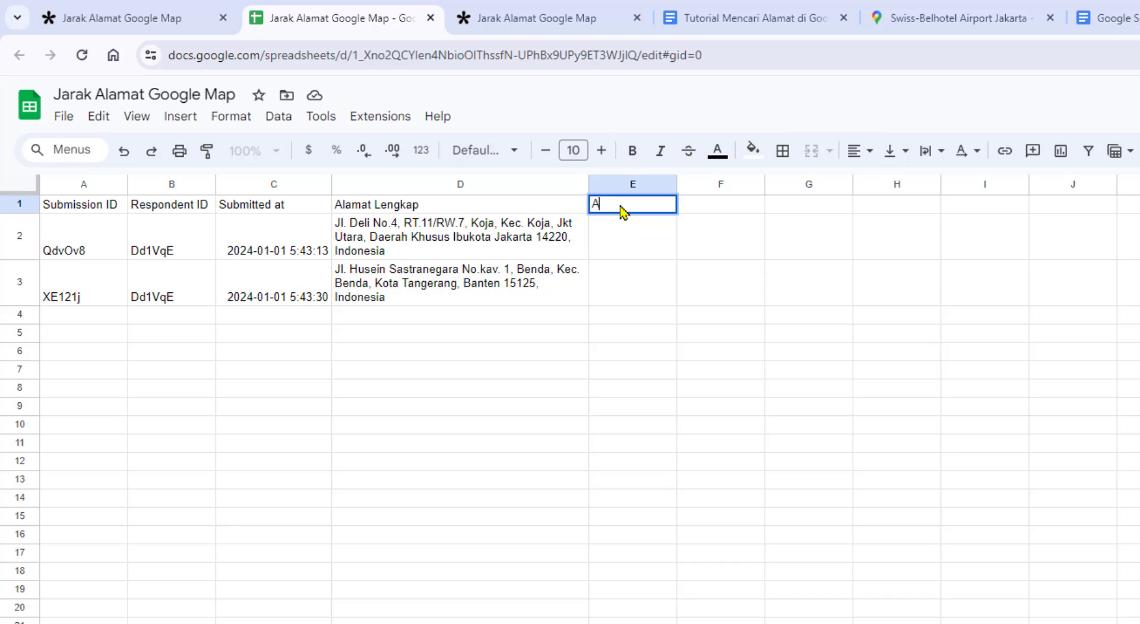
text(lamat Sekolah)
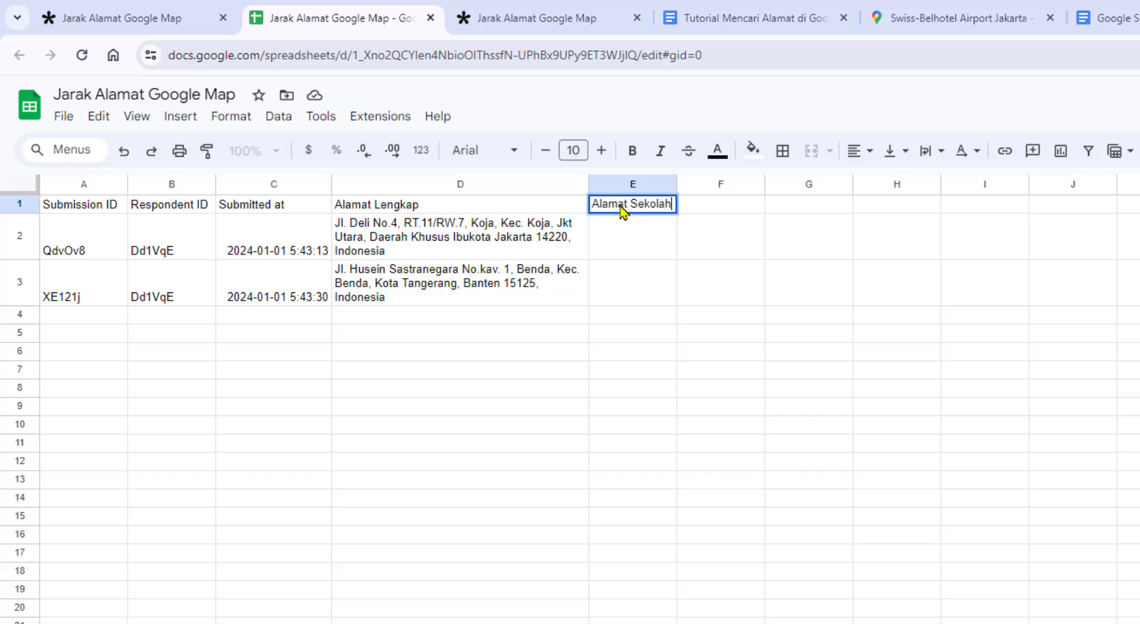
click(689, 287)
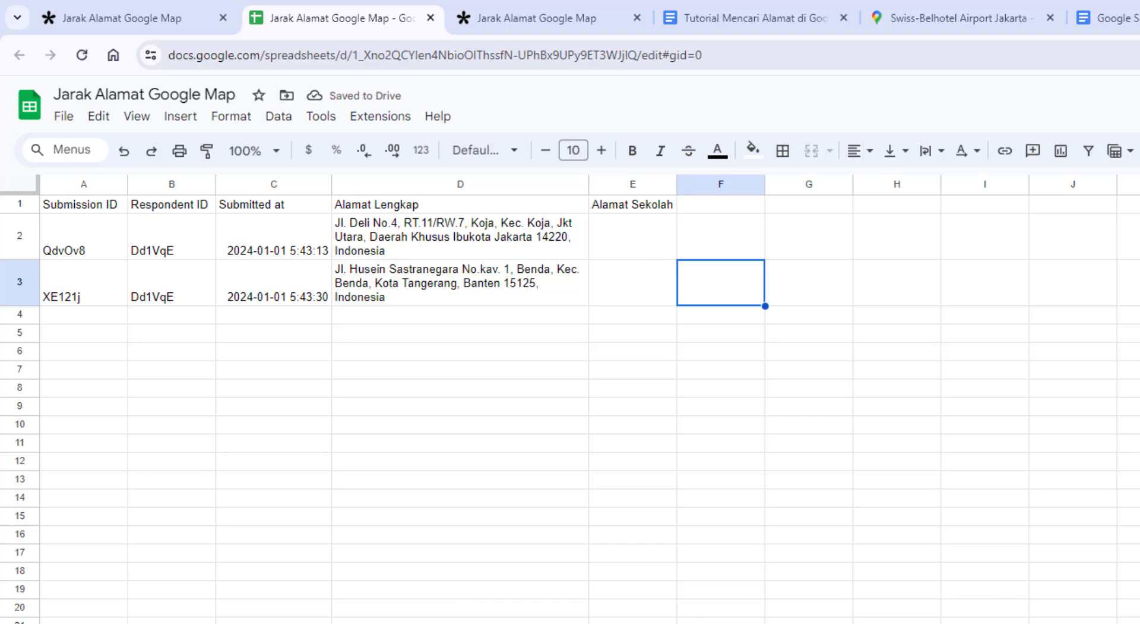
- Copy the school's full address from the Notepad note and paste it into cell E2 of the spreadsheet
key(alt+Tab)
key(ctrl+a)
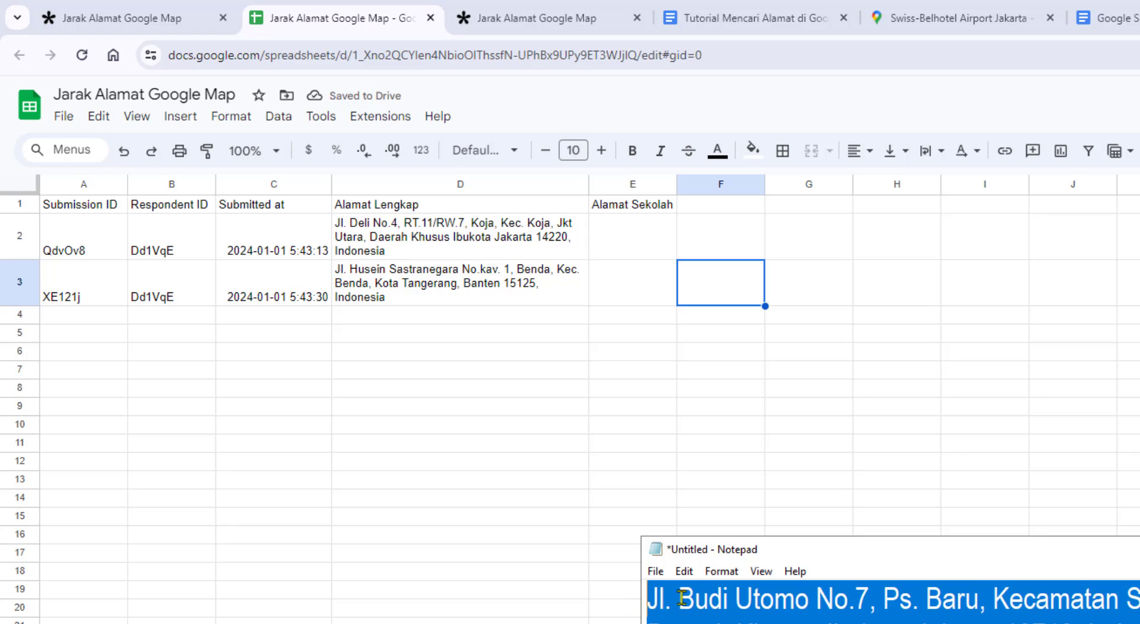
right_click(683, 596)
key(c)
click(644, 231)
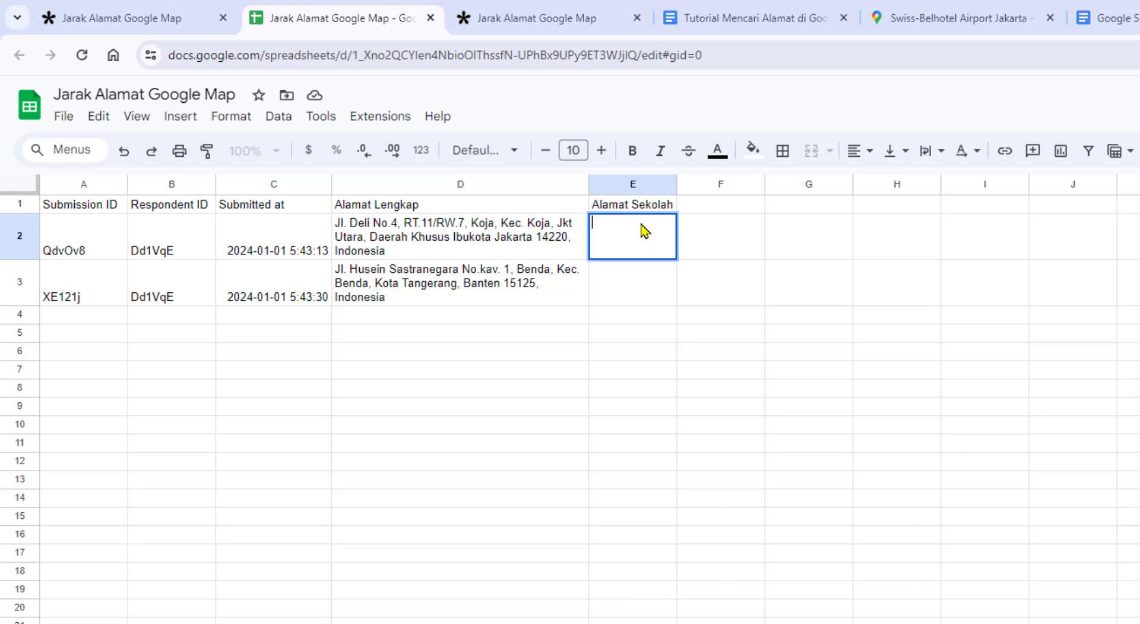
right_click(642, 230)
click(696, 394)
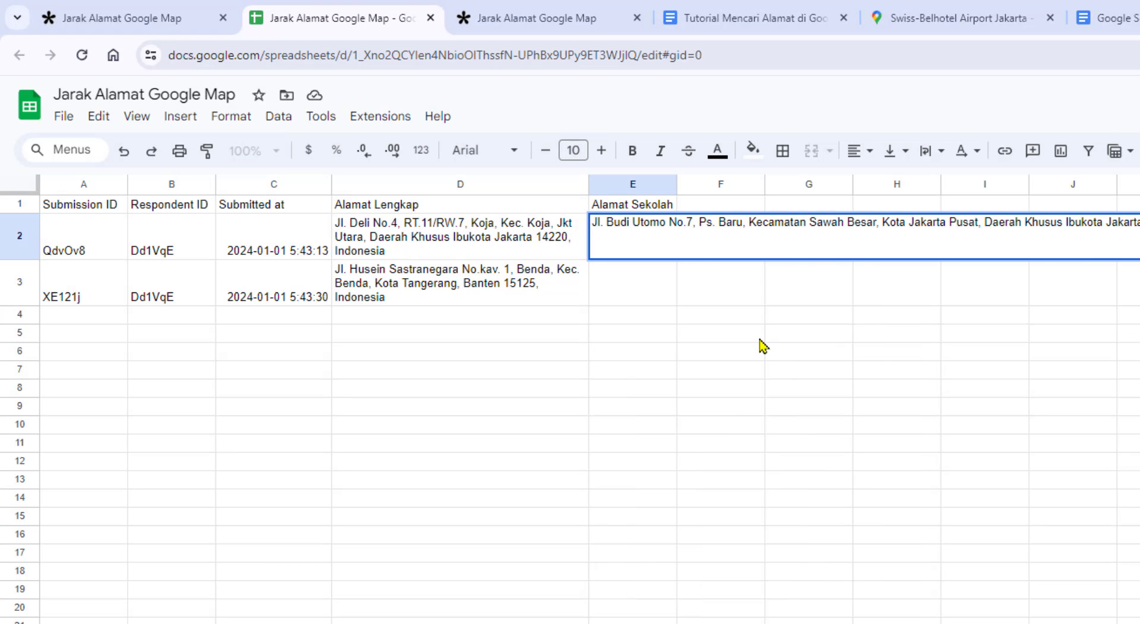
click(760, 338)
- Widen the Alamat Sekolah column and align all cells of the sheet vertically to the middle
click(670, 186)
drag(675, 185, 795, 185)
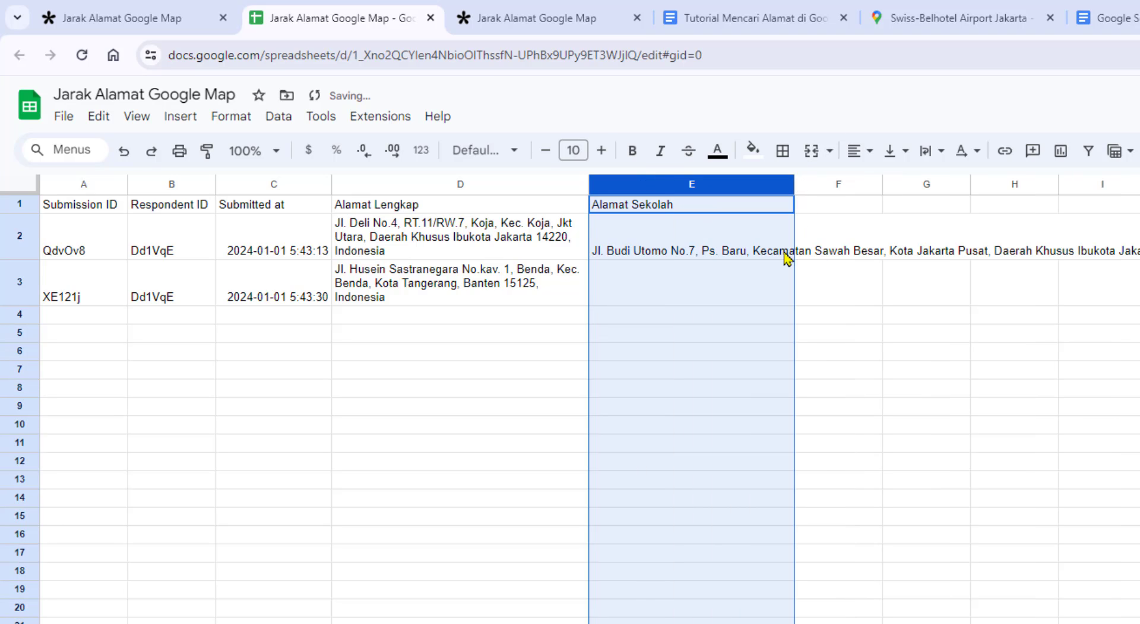
click(708, 248)
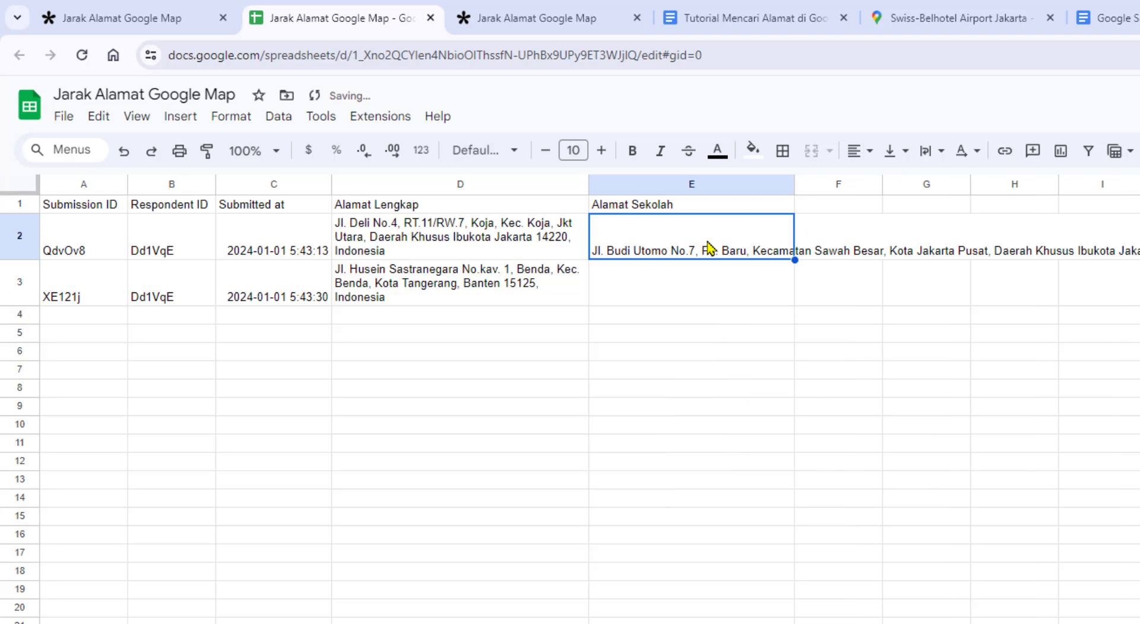
click(23, 184)
click(914, 152)
click(924, 185)
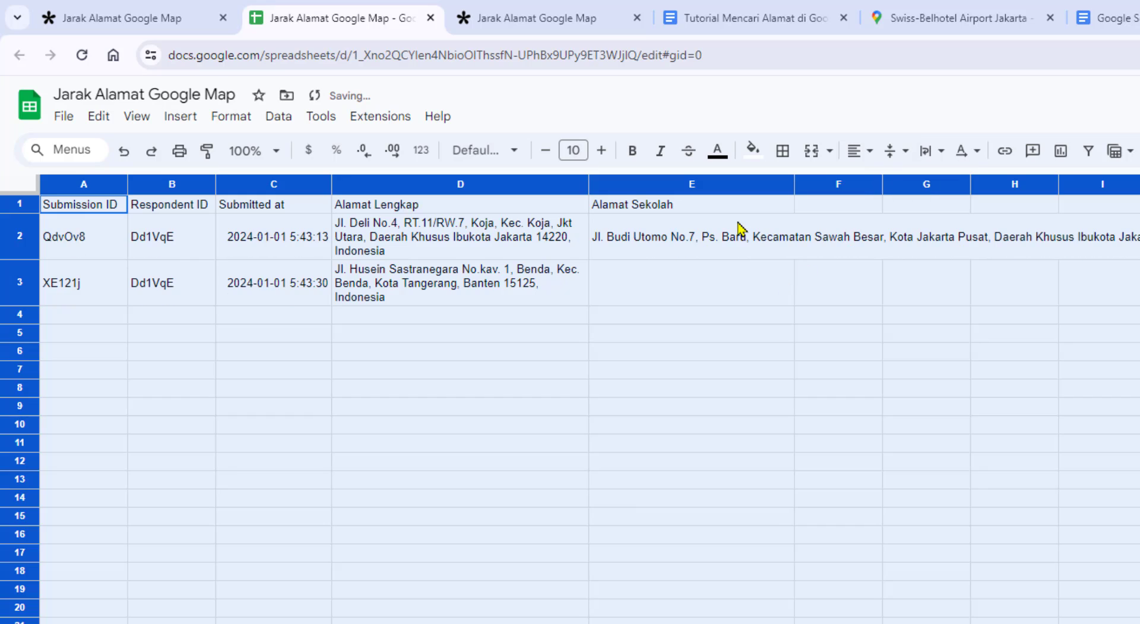
- Fill the school address from E2 down to E3 and wrap the text in the Alamat Sekolah column
click(743, 231)
drag(795, 260, 789, 291)
click(763, 185)
click(939, 151)
click(956, 191)
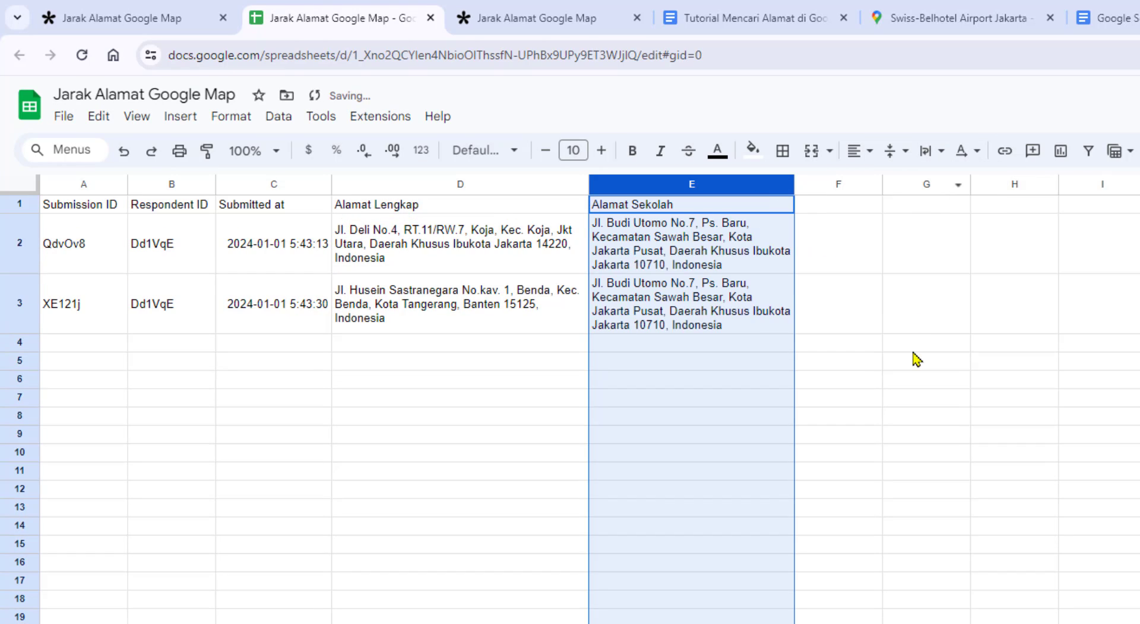
click(914, 350)
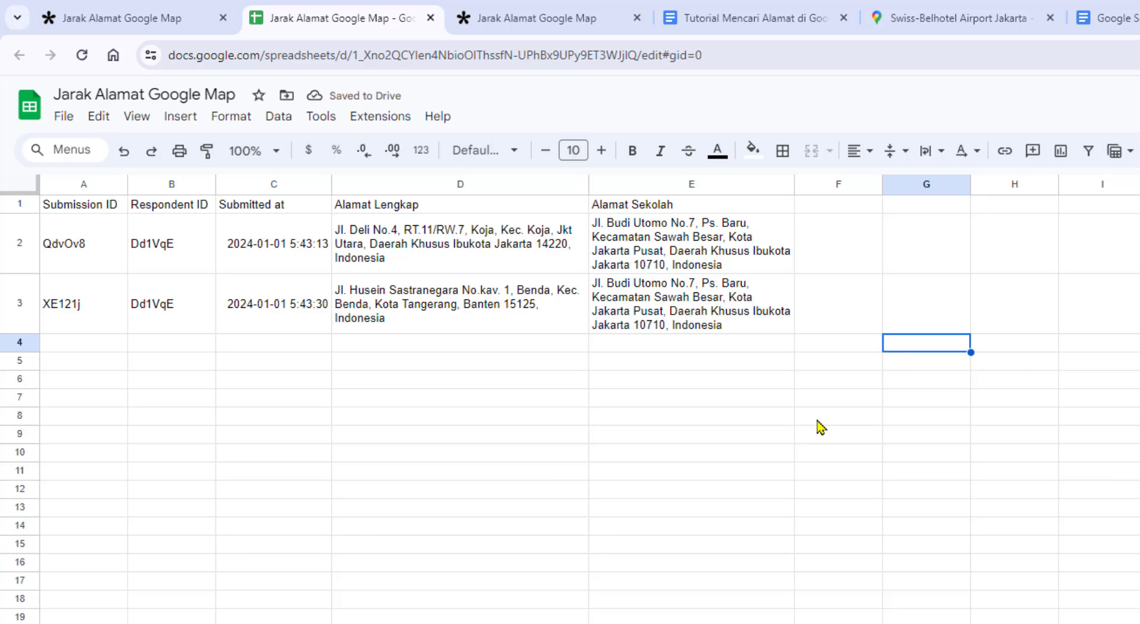
click(646, 240)
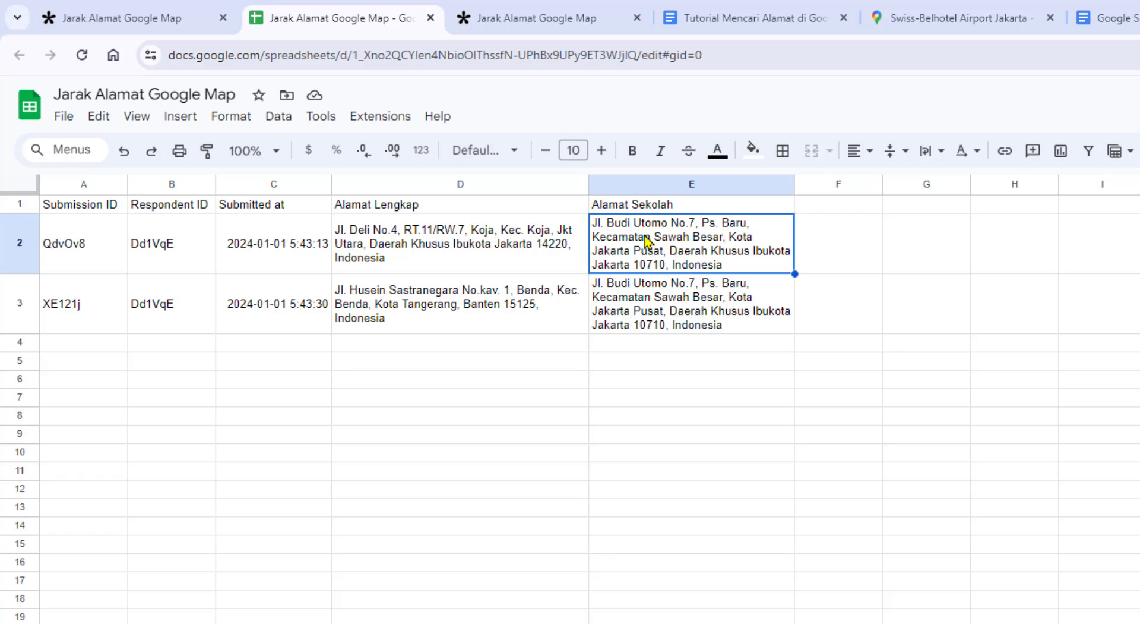
click(464, 247)
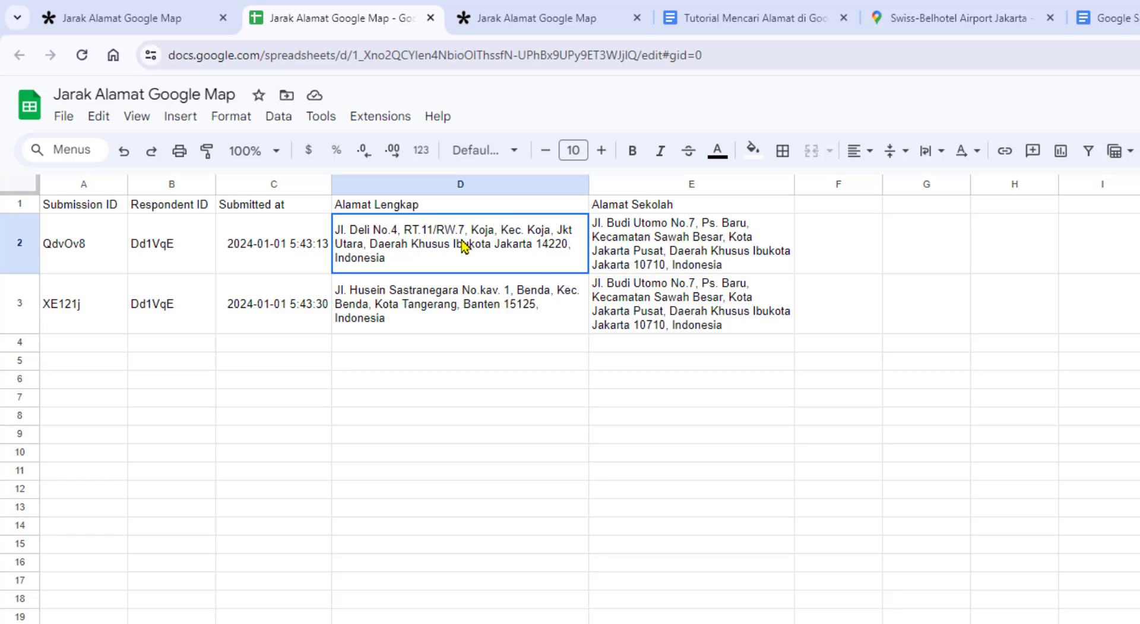
click(502, 184)
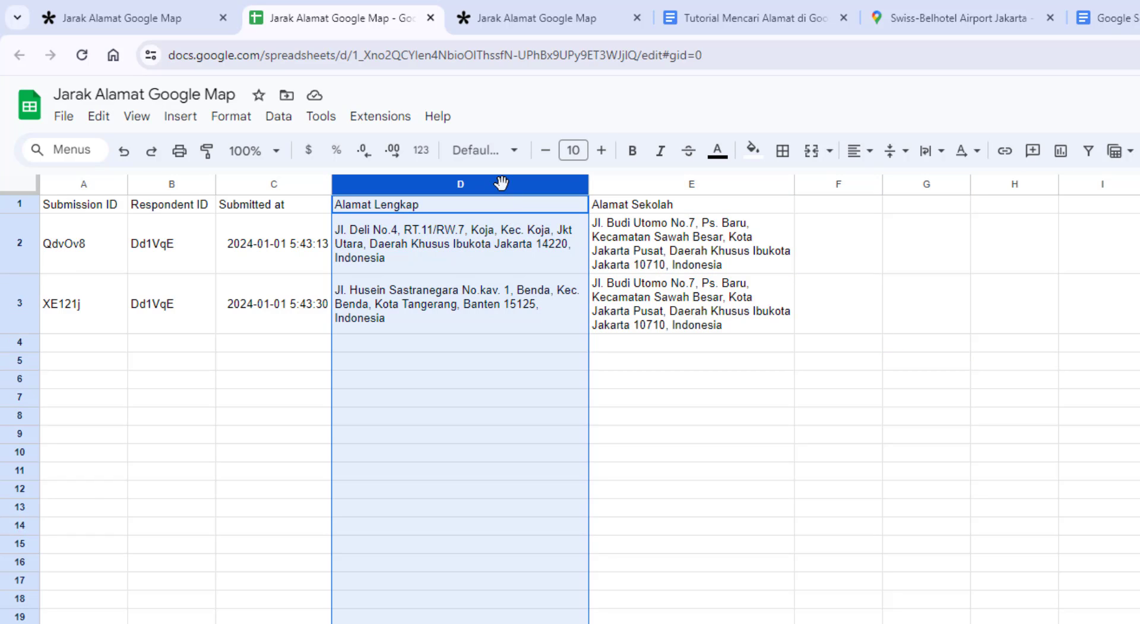
click(926, 360)
- Enter the header "Kilometer" in cell F1 and slightly widen the Alamat Sekolah column
click(831, 208)
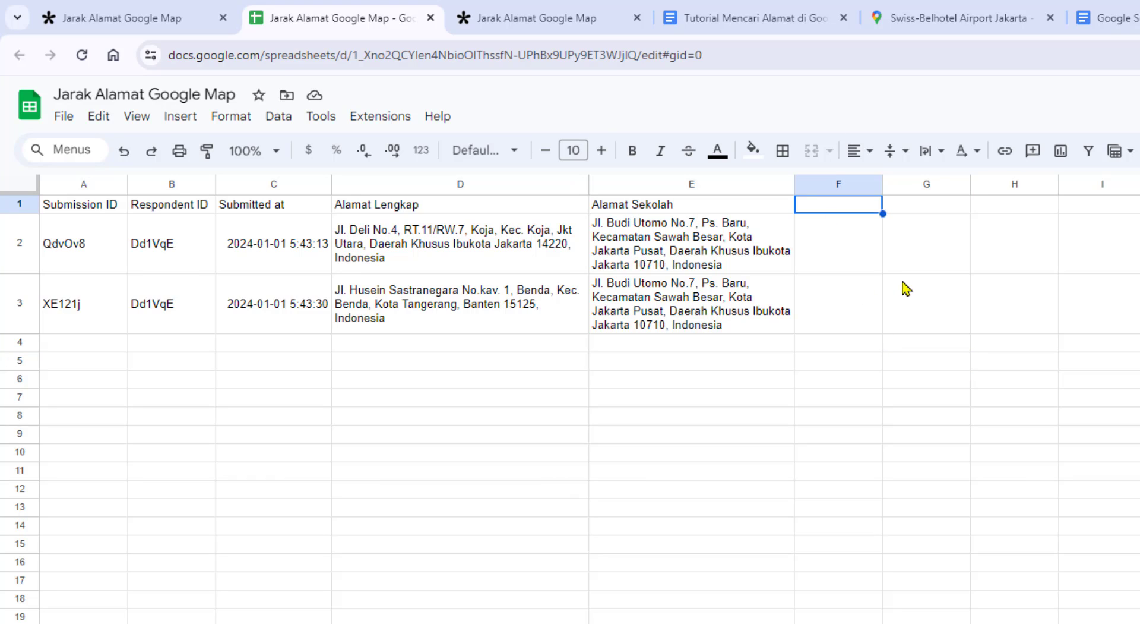
text(Kilometer)
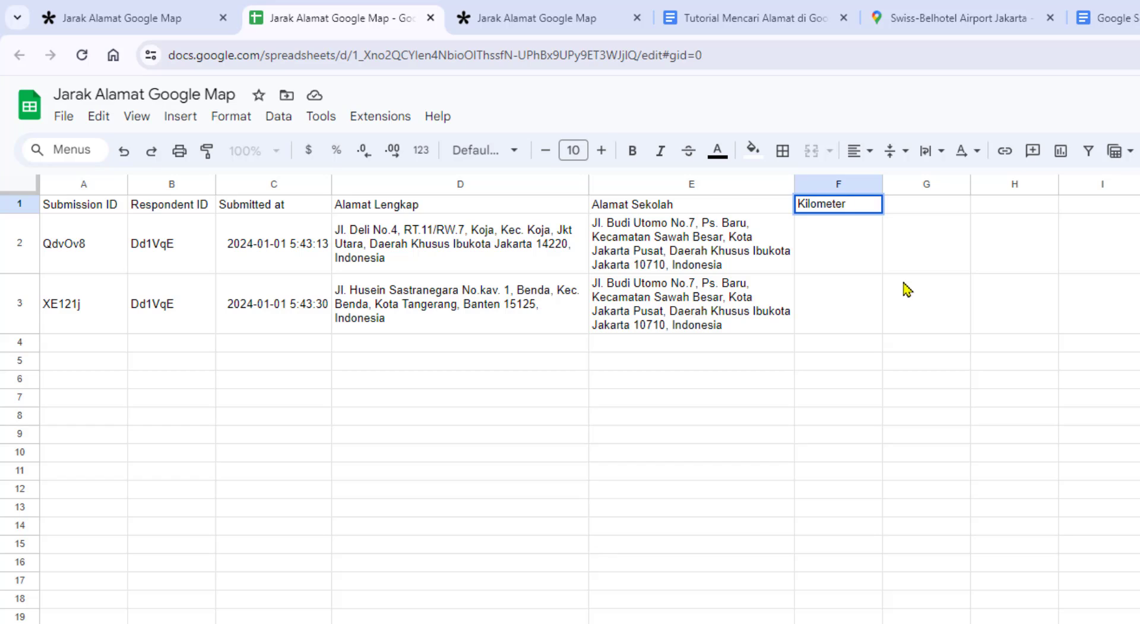
click(906, 289)
drag(795, 184, 809, 184)
click(871, 255)
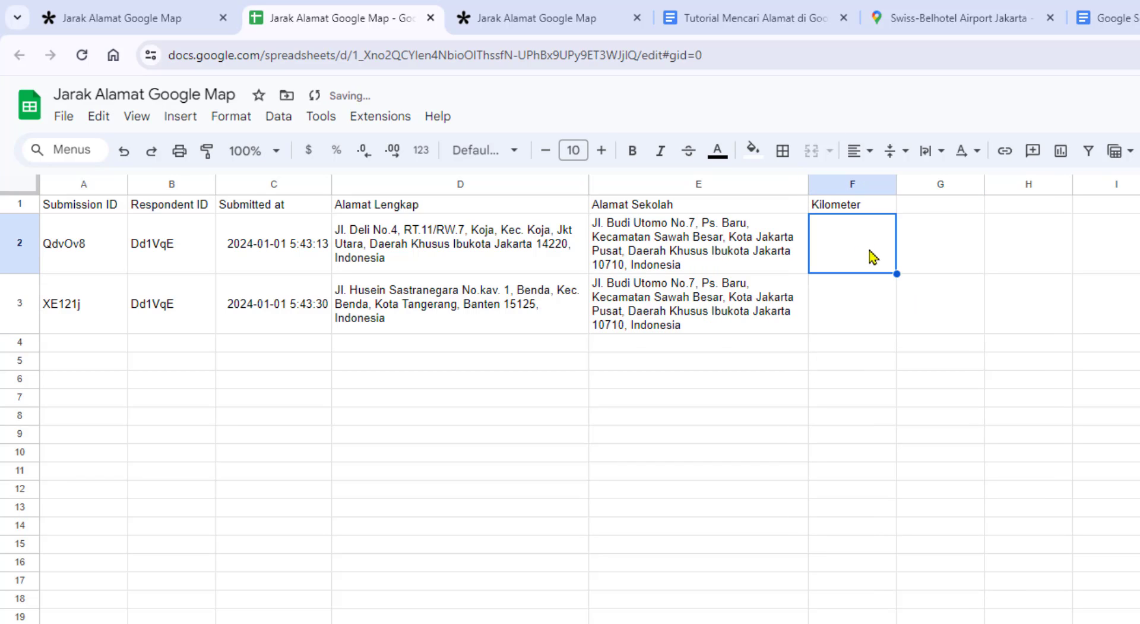
click(688, 250)
click(523, 244)
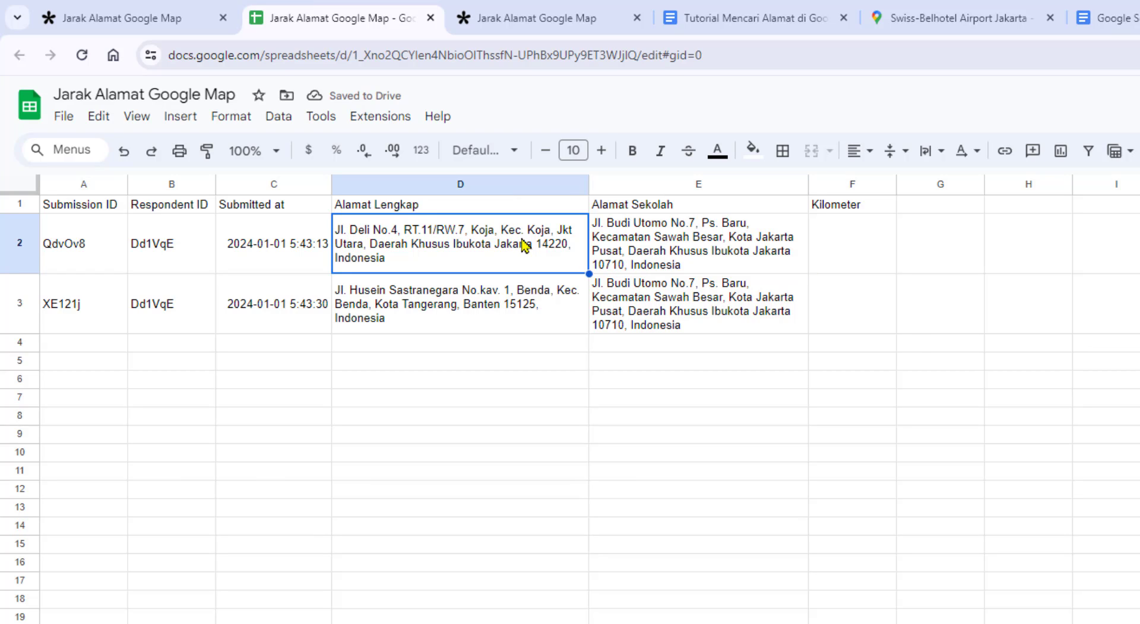
click(884, 255)
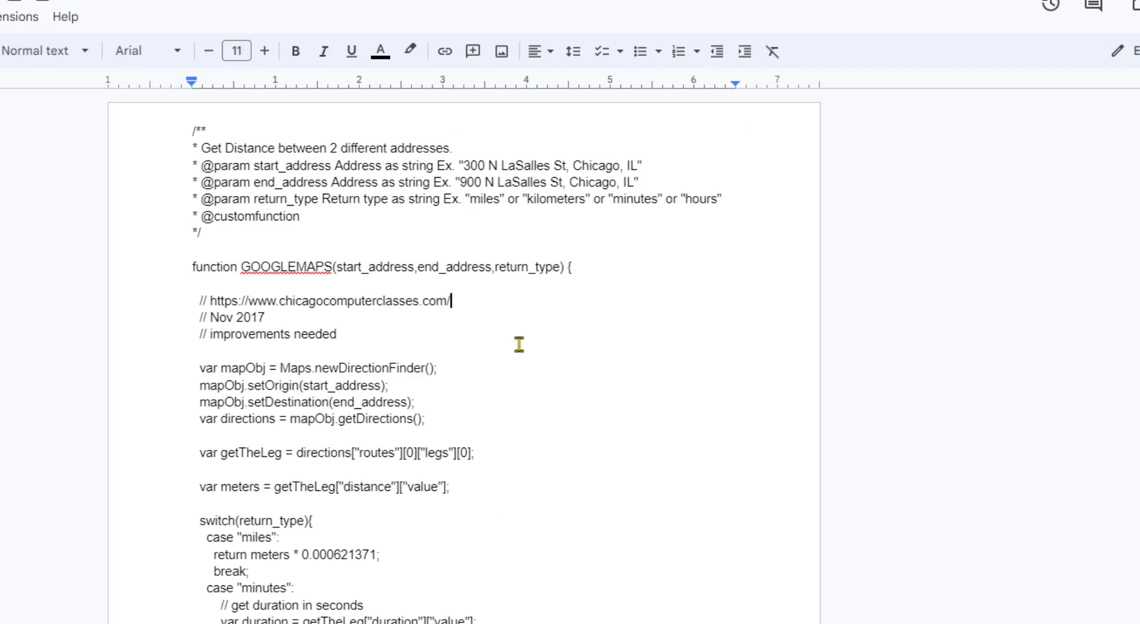
- Copy the GOOGLEMAPS script, including its opening comment block, from the Google Docs document
scroll(519, 345, down, 3)
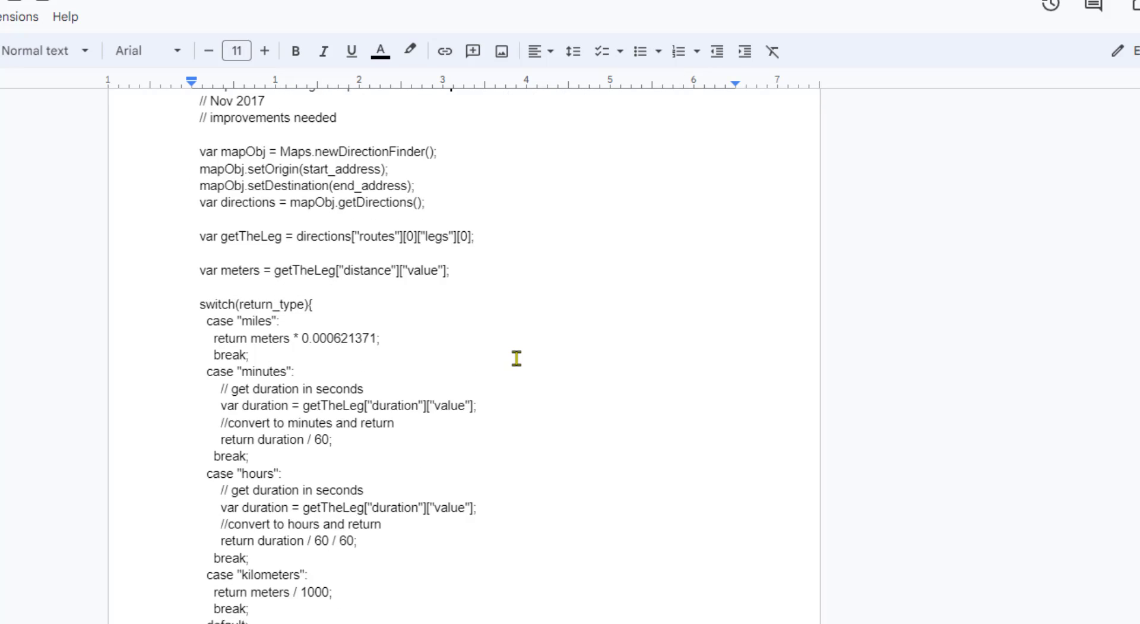
scroll(519, 344, up, 3)
drag(174, 122, 416, 622)
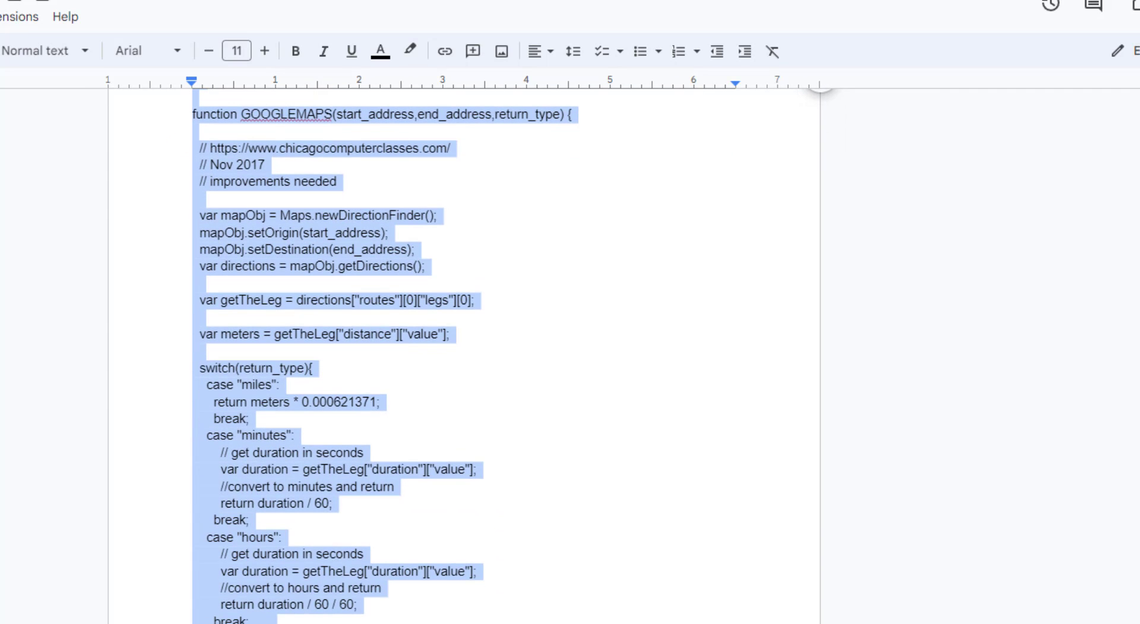
right_click(291, 575)
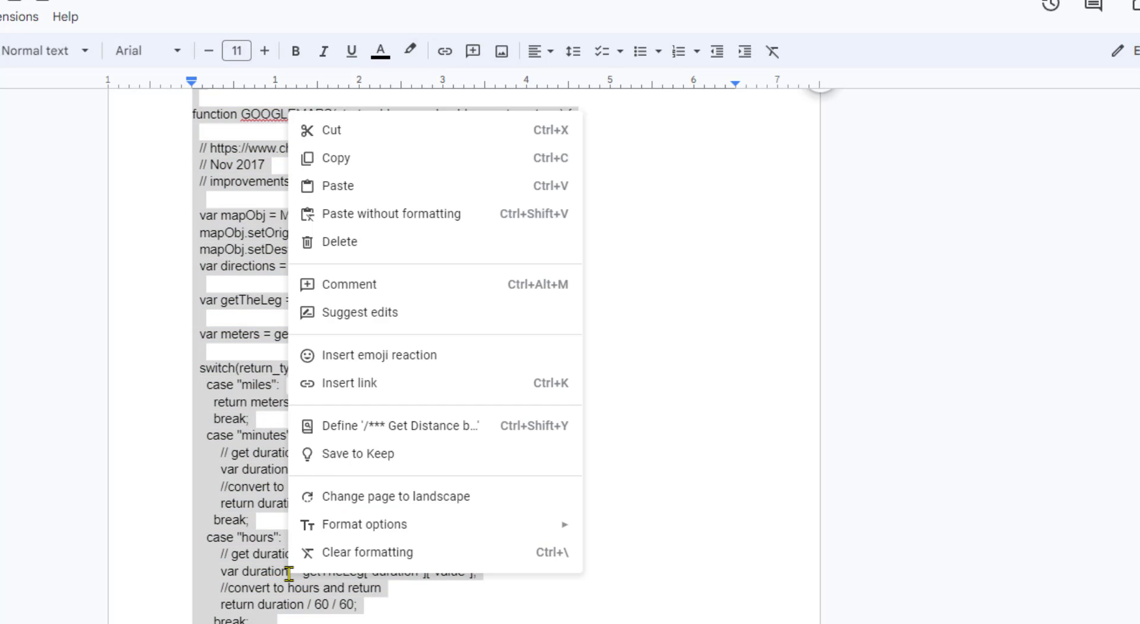
click(338, 155)
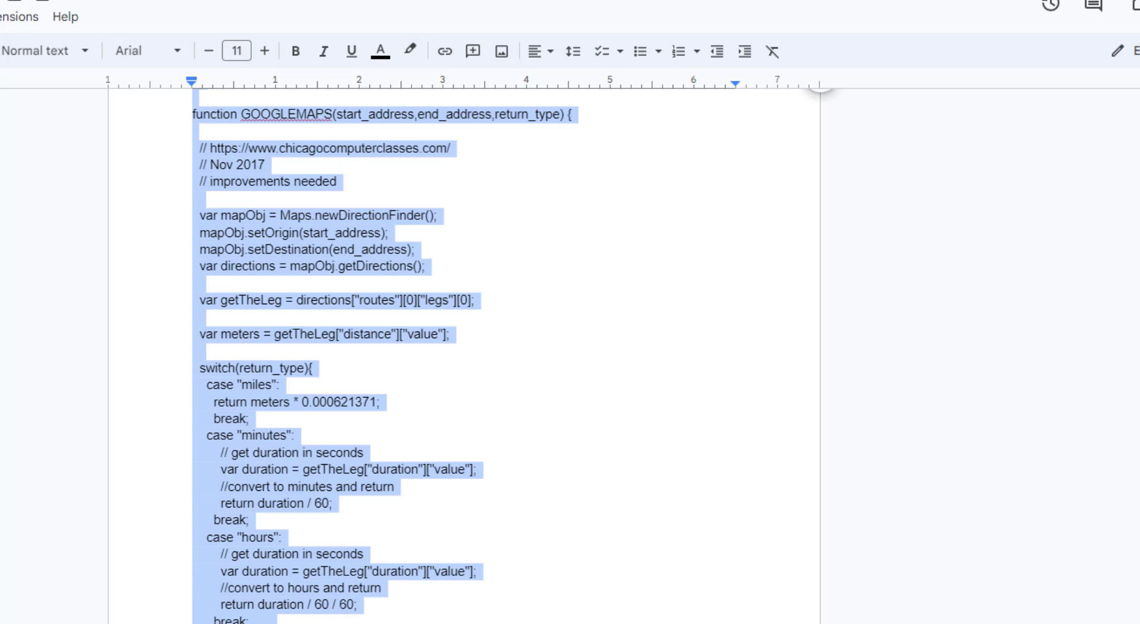
- Switch to the Jarak Alamat Google Map spreadsheet and open its Apps Script editor
click(295, 5)
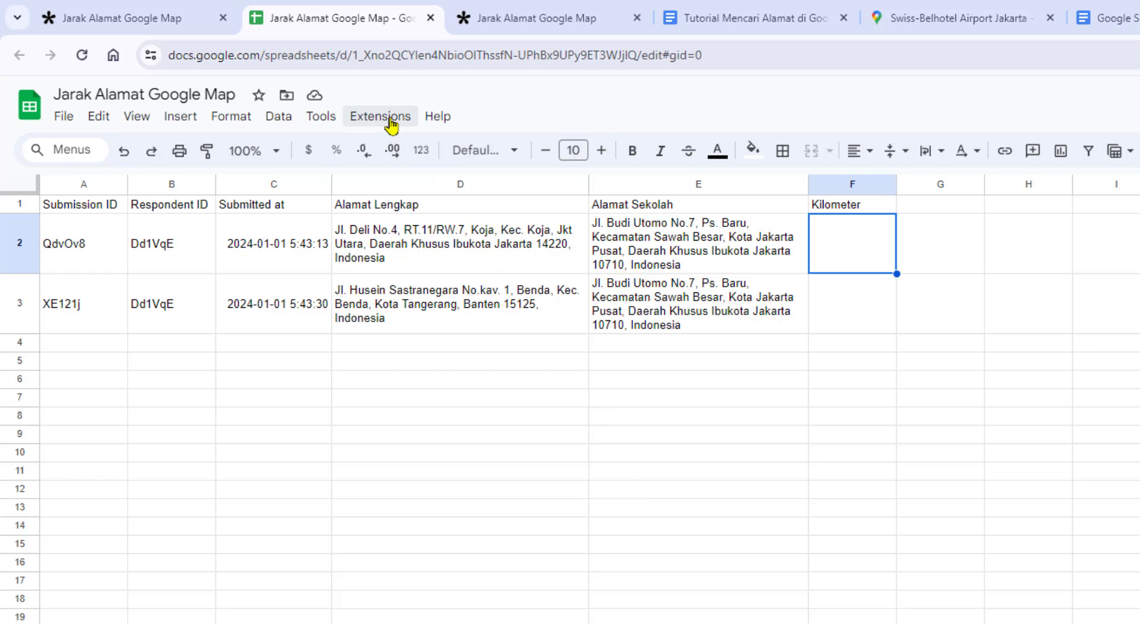
click(318, 118)
mouse_move(356, 117)
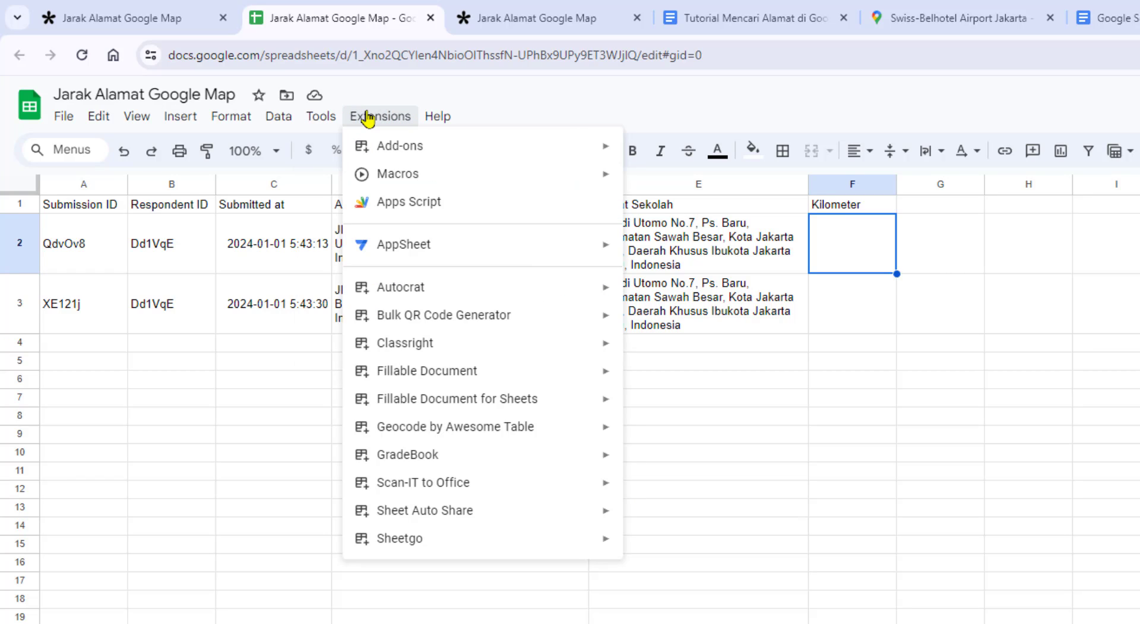
click(419, 205)
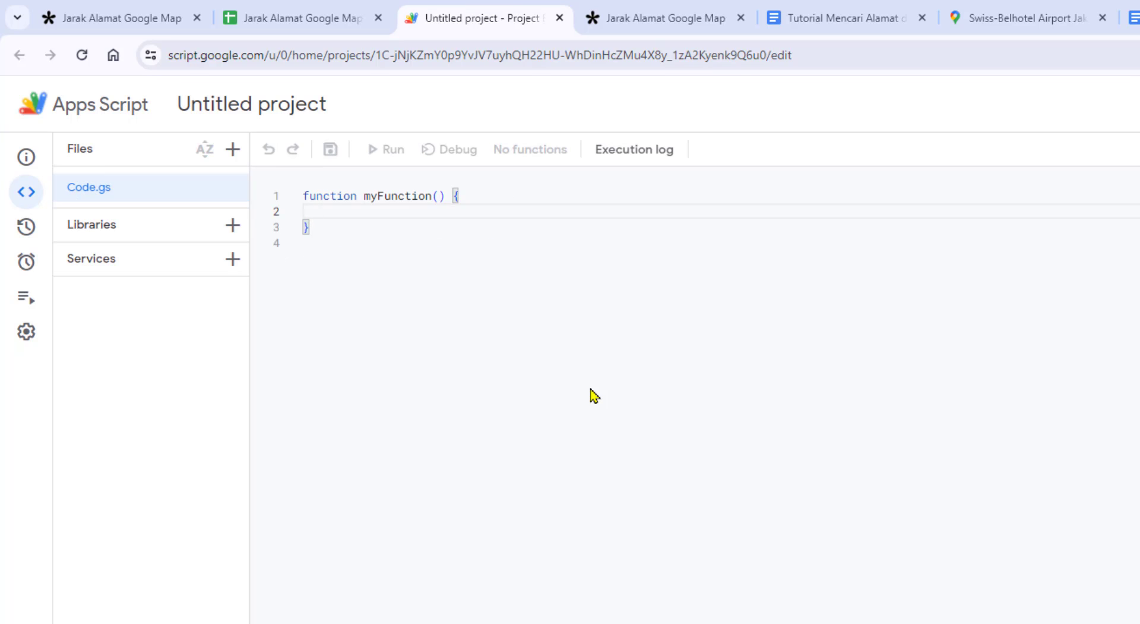
- Rename the Apps Script project as "Alamat pendaftar"
click(248, 107)
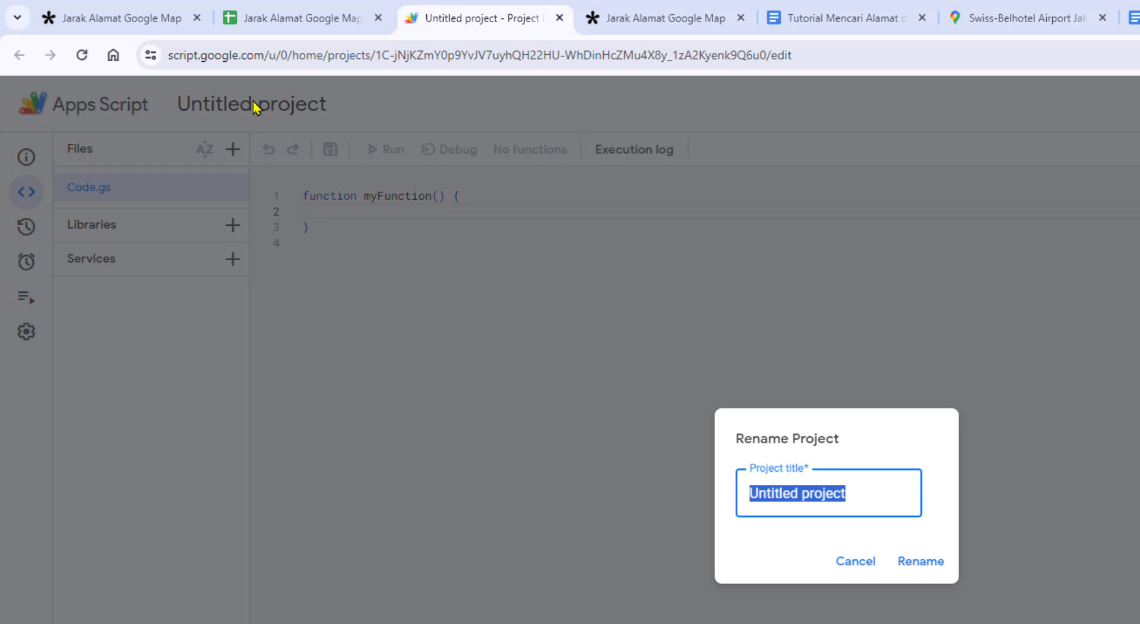
text(Ala)
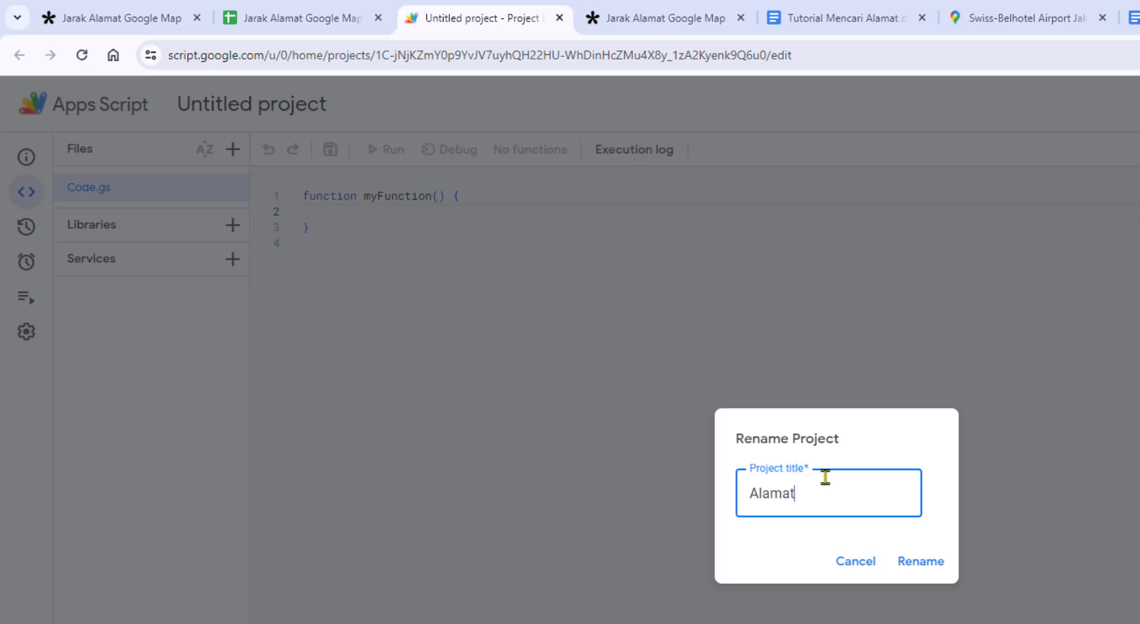
text(mat)
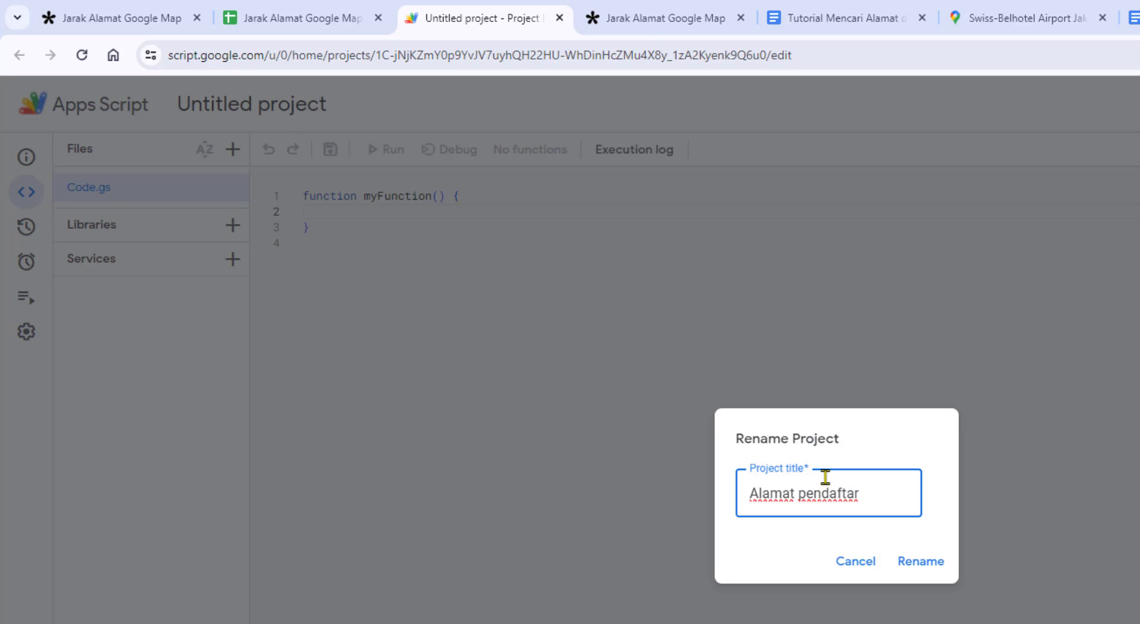
click(921, 561)
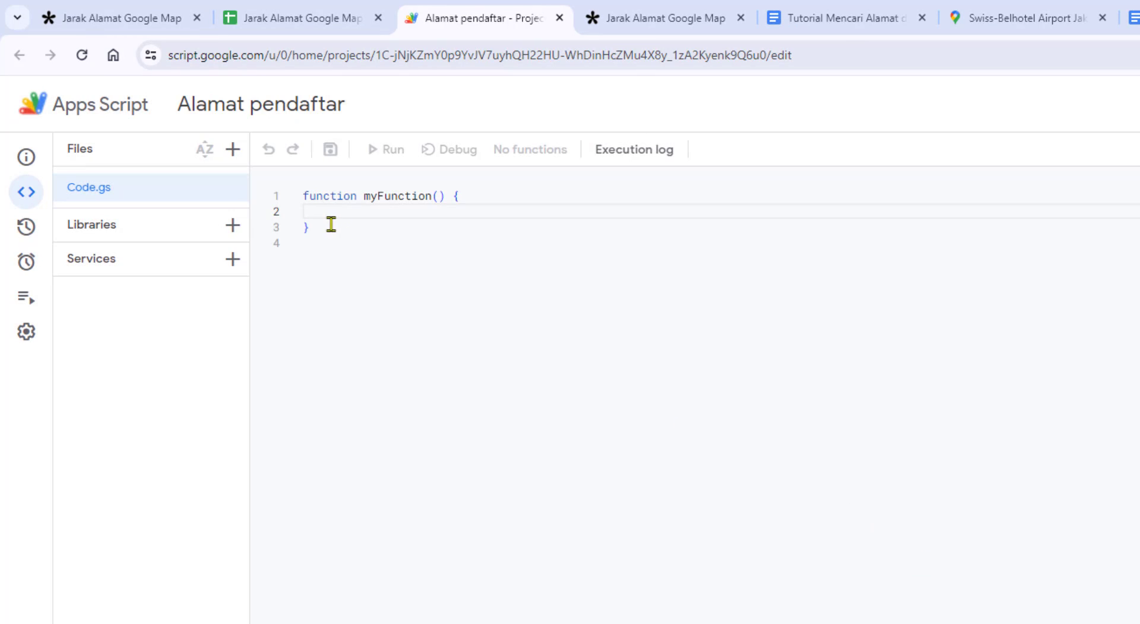
- Replace the default myFunction code in Code.gs with the GOOGLEMAPS script copied from the document and save the project
drag(362, 219, 304, 192)
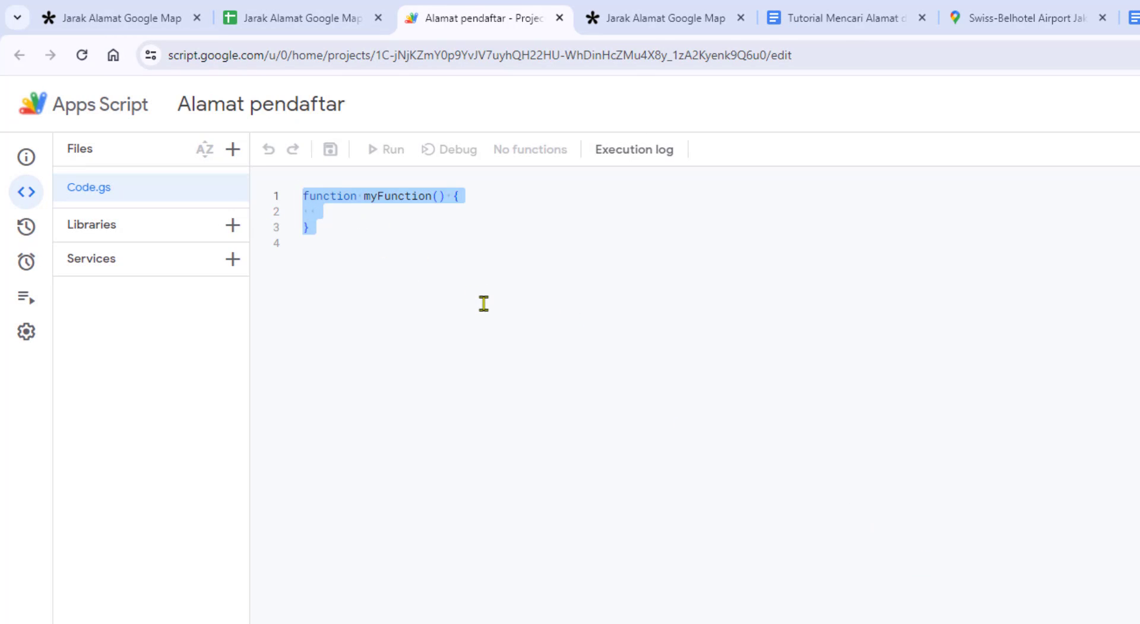
key(BackSpace)
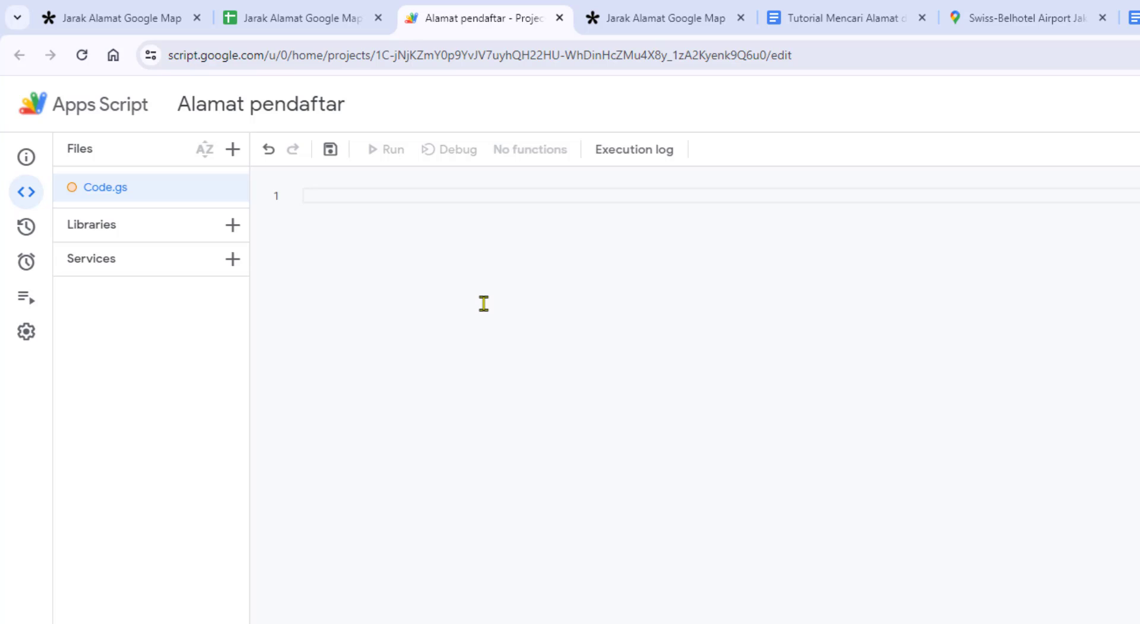
click(1131, 18)
right_click(652, 346)
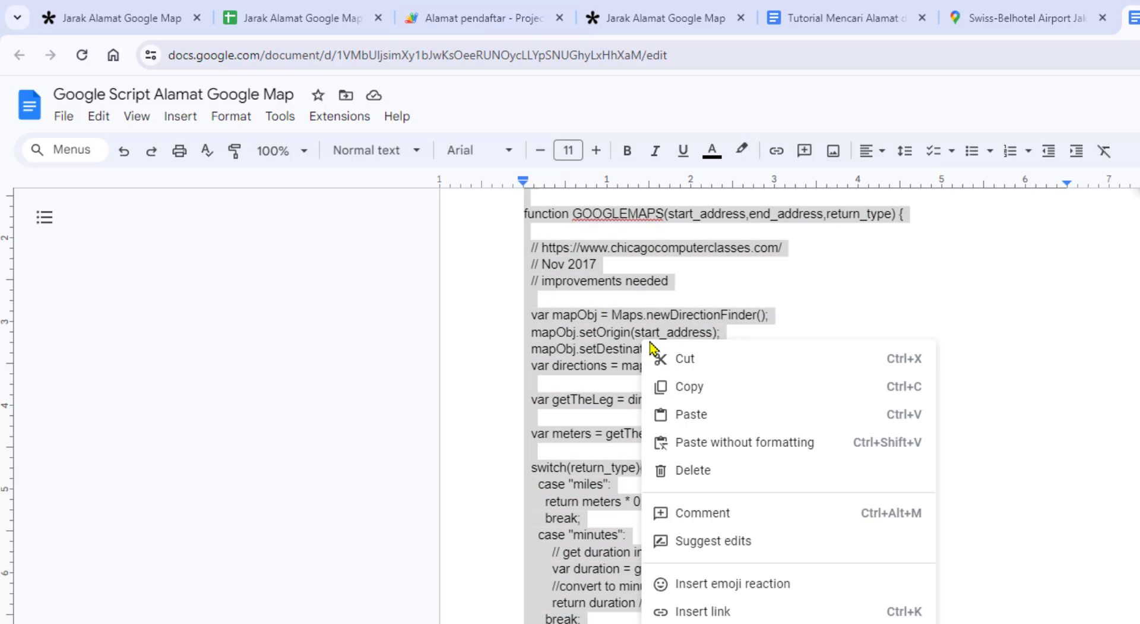
click(670, 387)
click(450, 9)
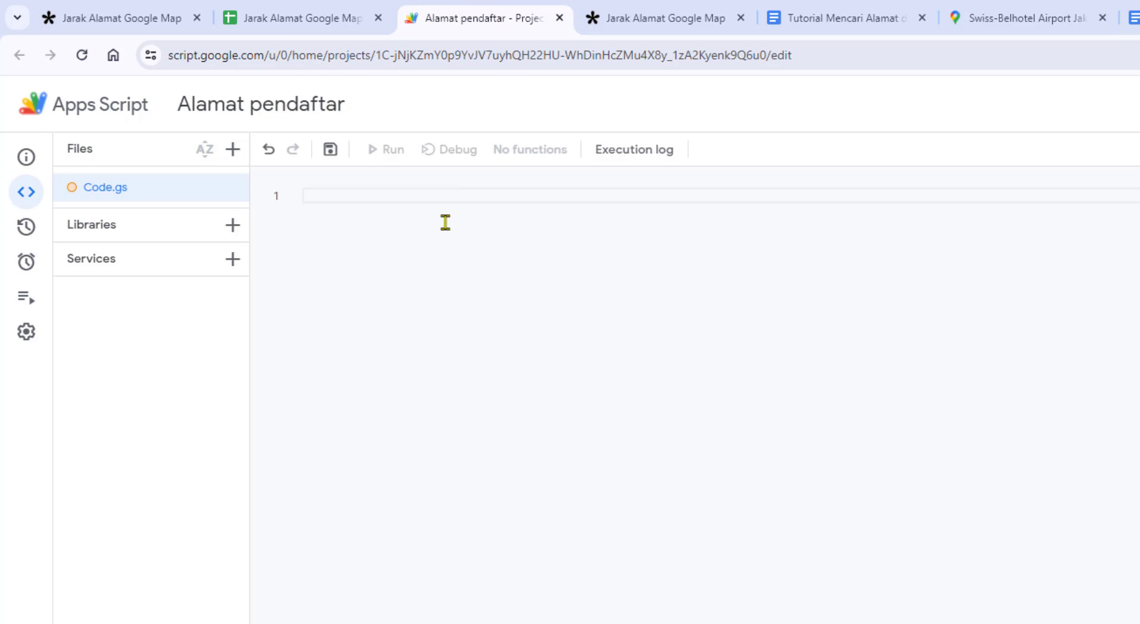
key(ctrl+v)
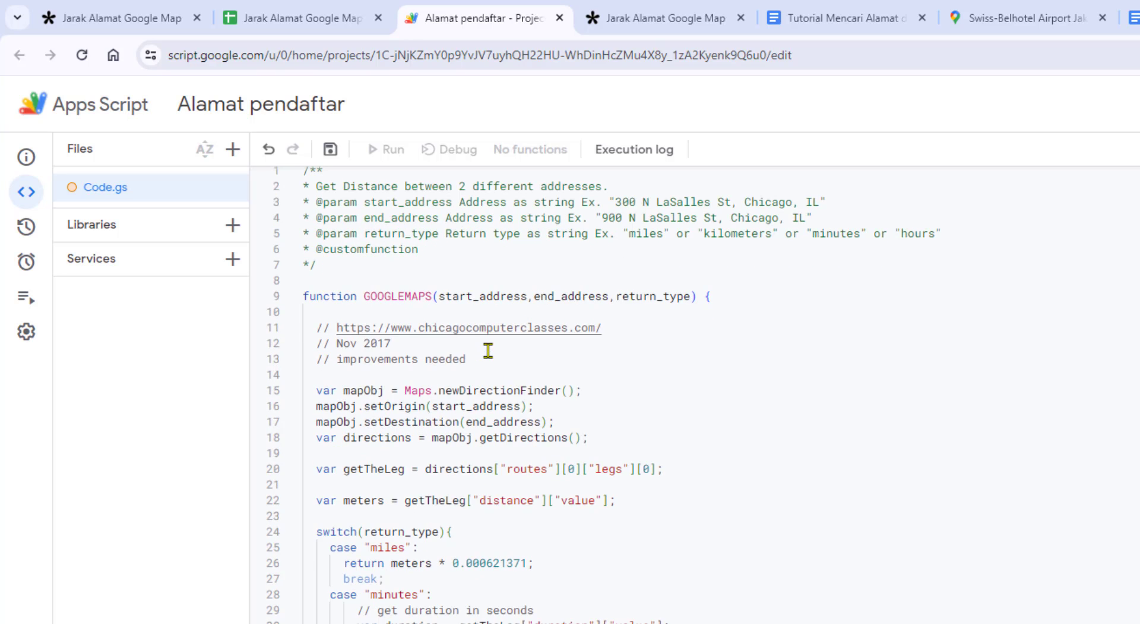
scroll(488, 350, up, 1)
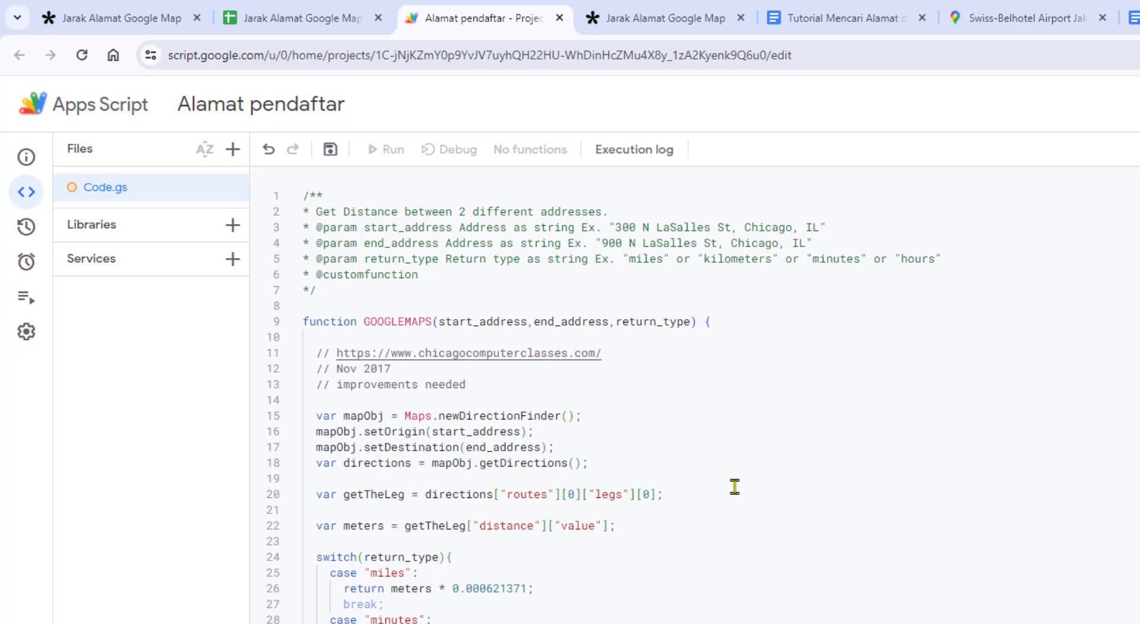
key(ctrl+s)
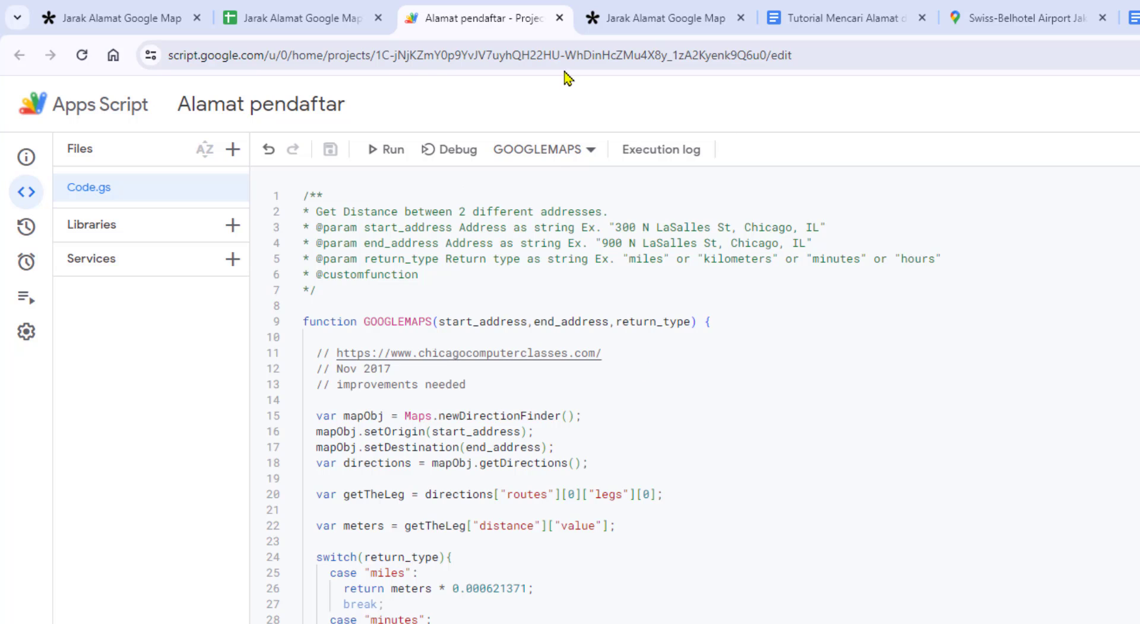
- Close the script editor, return to the spreadsheet and slightly widen the Alamat Sekolah column
click(560, 19)
click(315, 17)
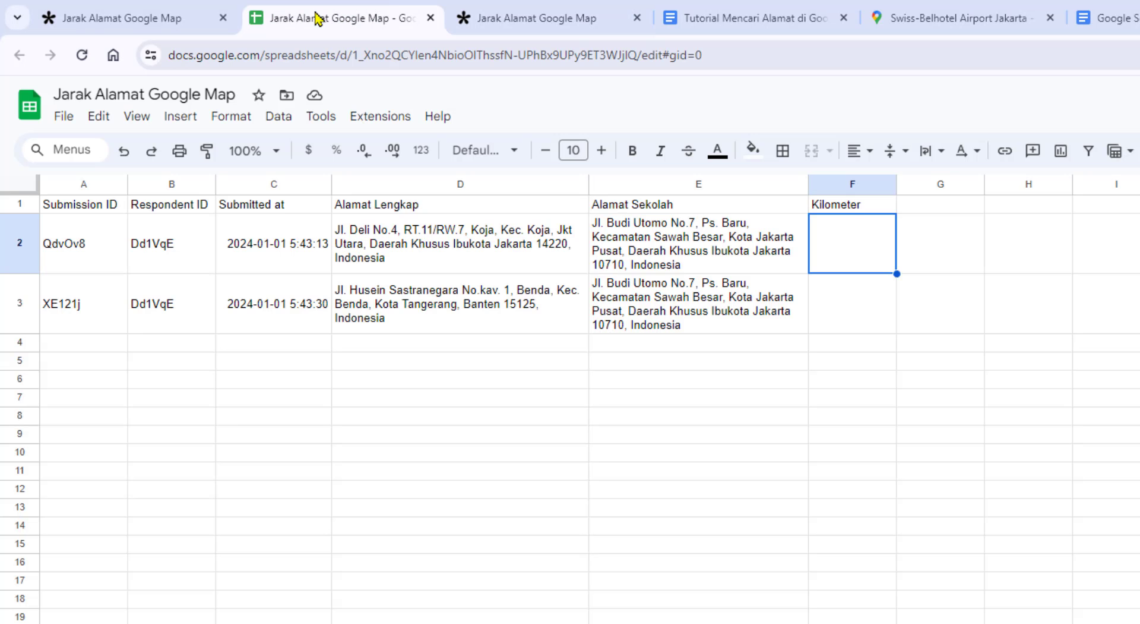
click(925, 455)
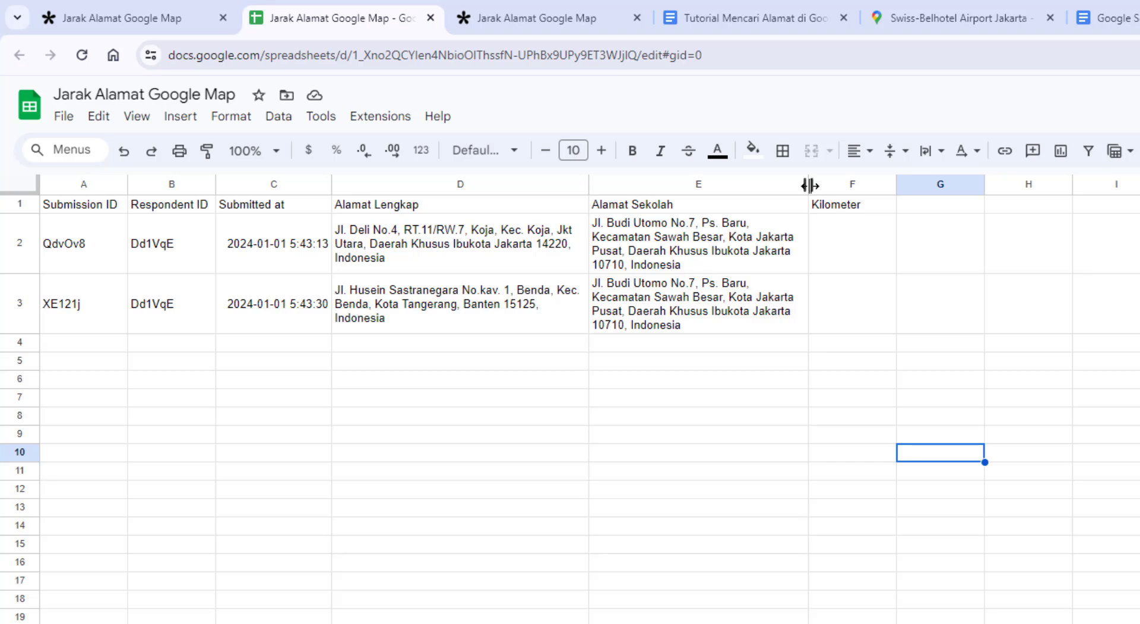
drag(808, 184, 826, 185)
scroll(802, 354, right, 4)
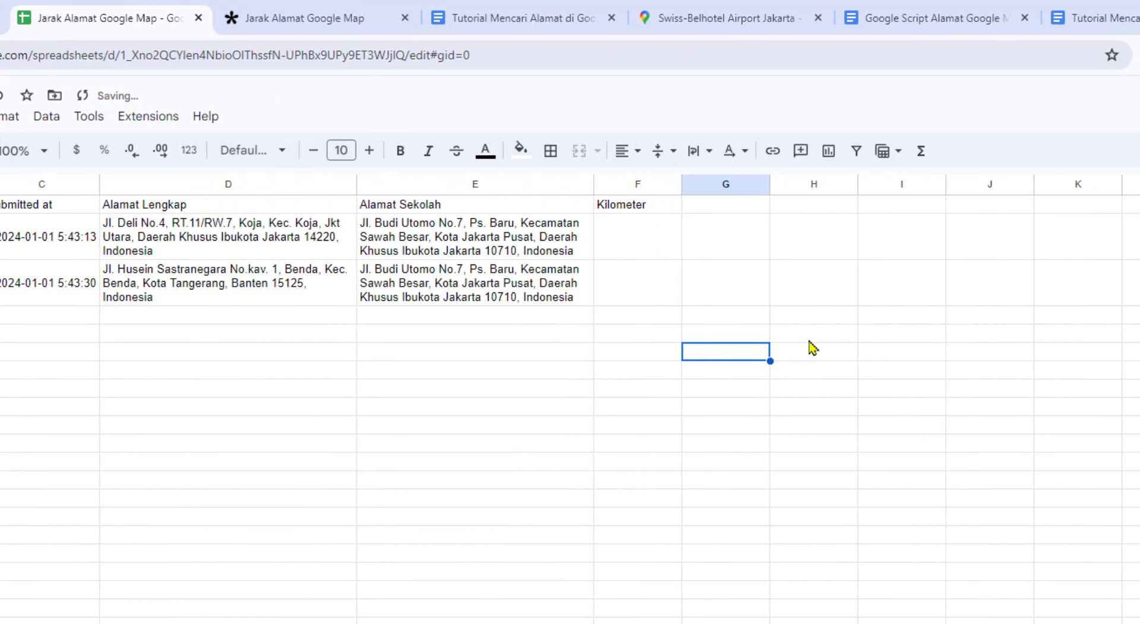
- Start a GOOGLEMAPS formula in cell F2 with E2 as the start address and D2 as the end address
click(654, 241)
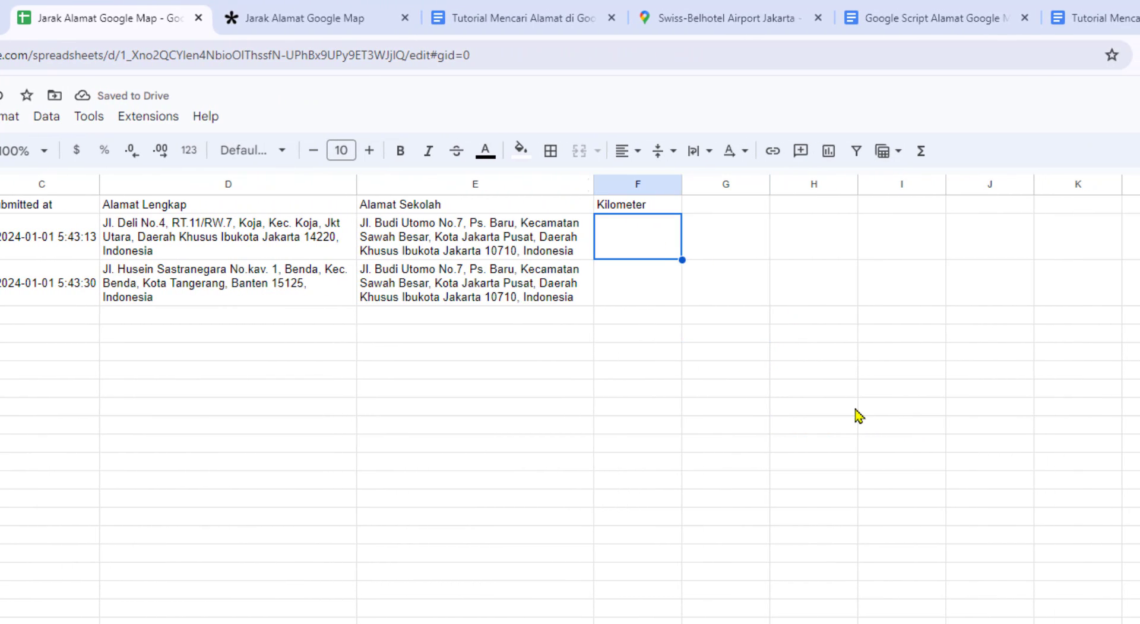
text(=)
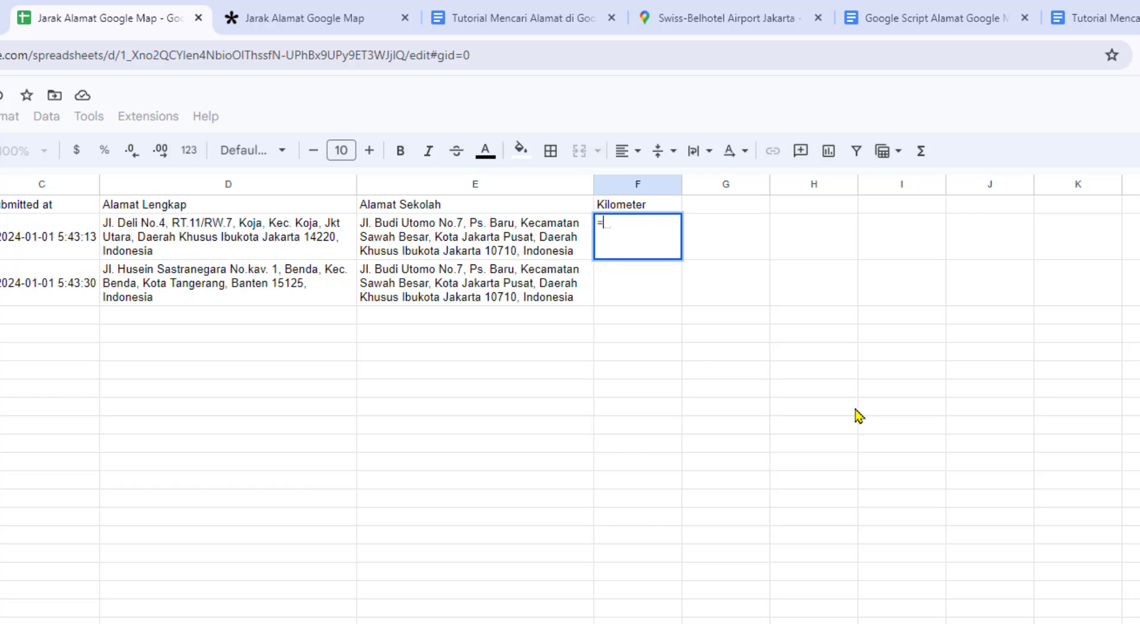
text(GOO)
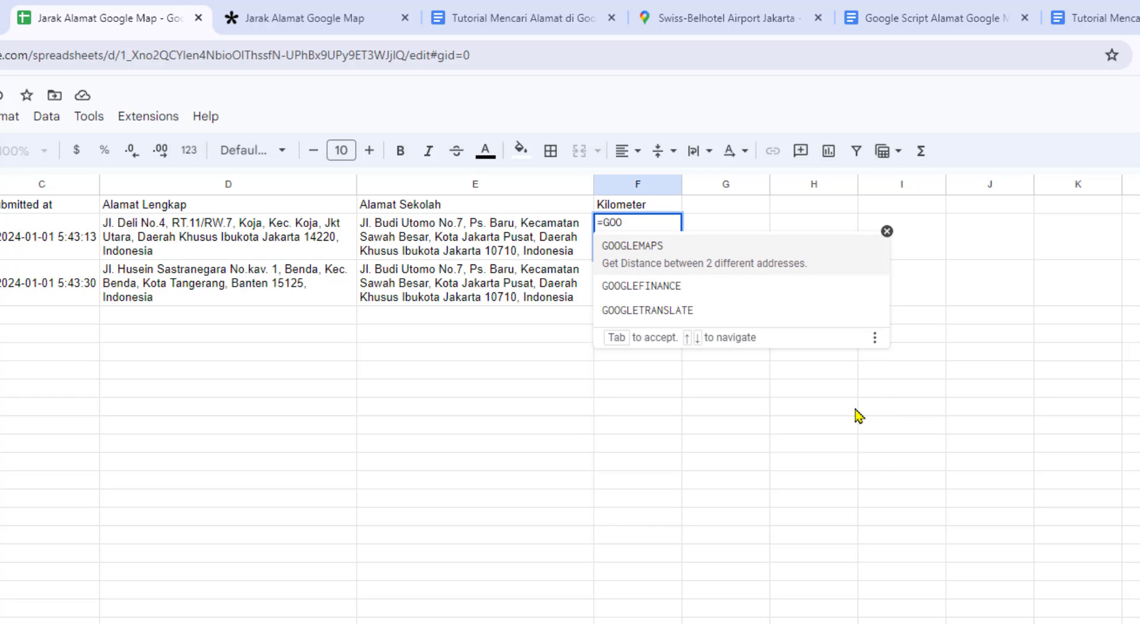
click(638, 259)
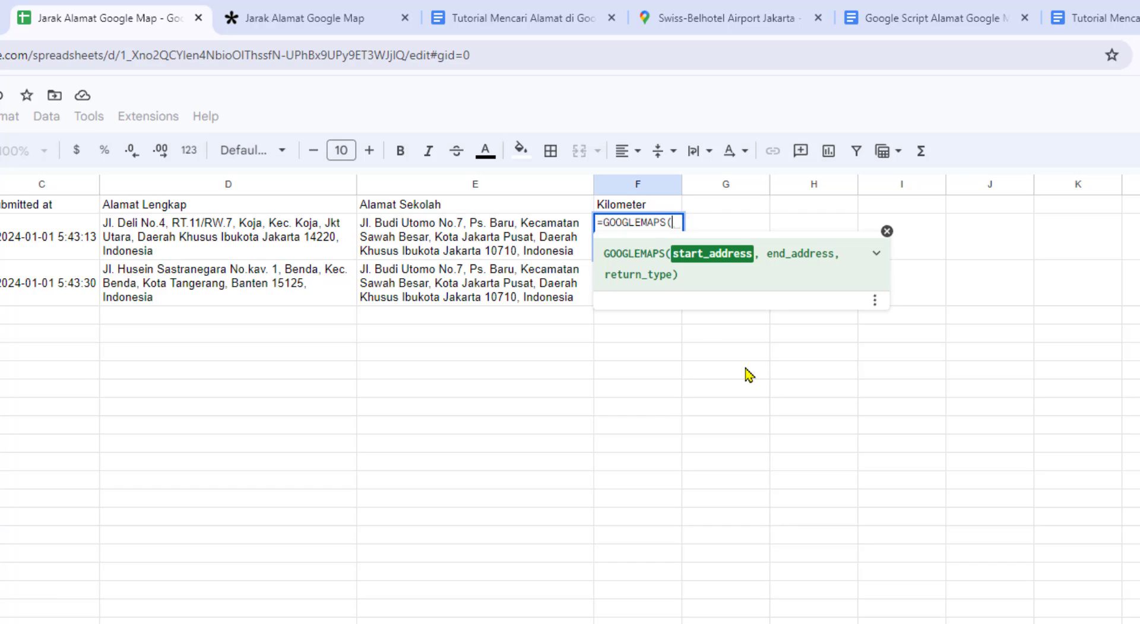
click(472, 239)
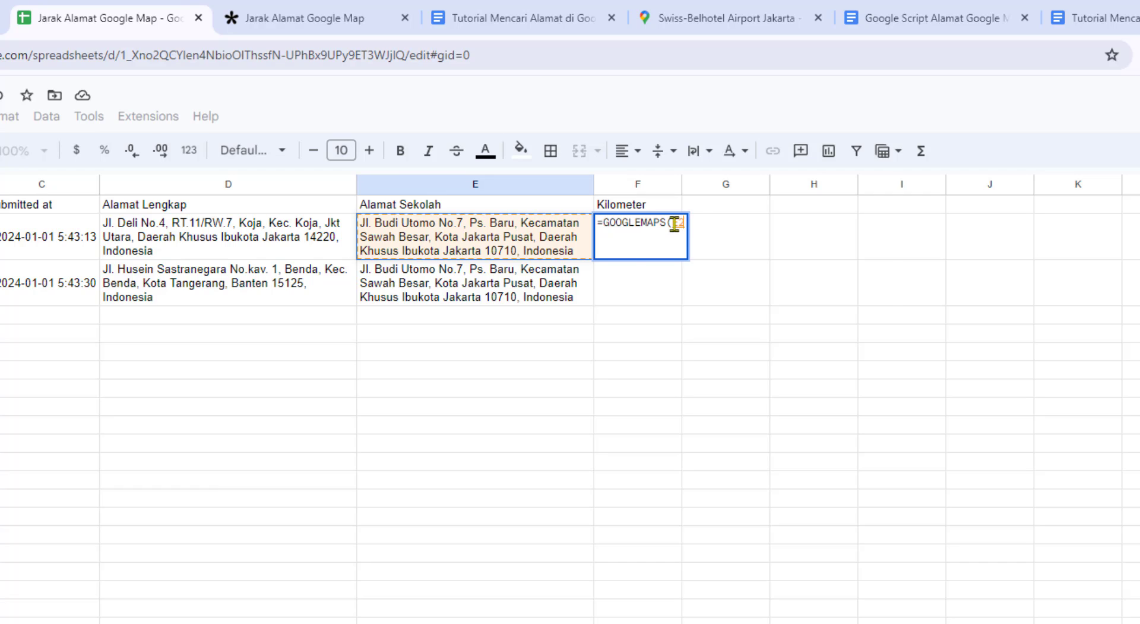
text(,)
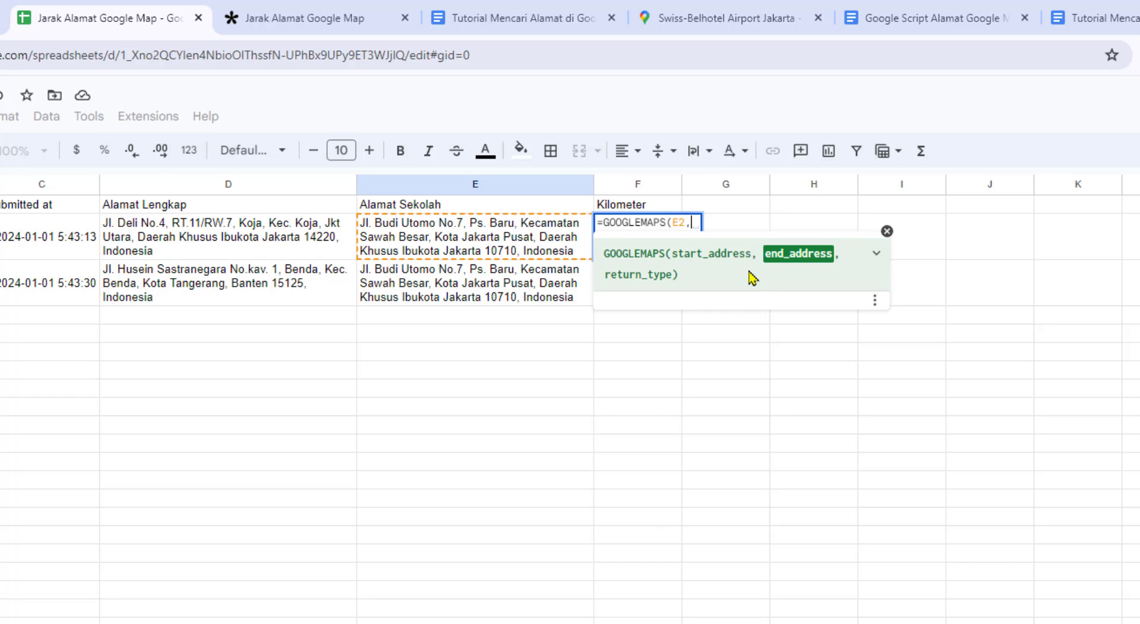
click(198, 242)
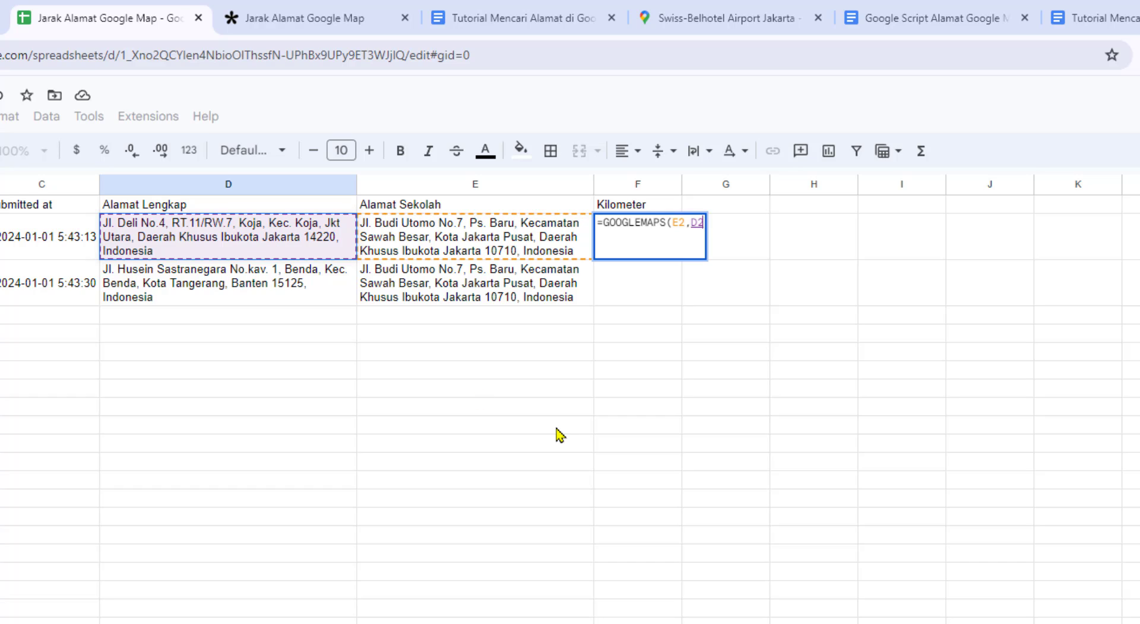
text(,)
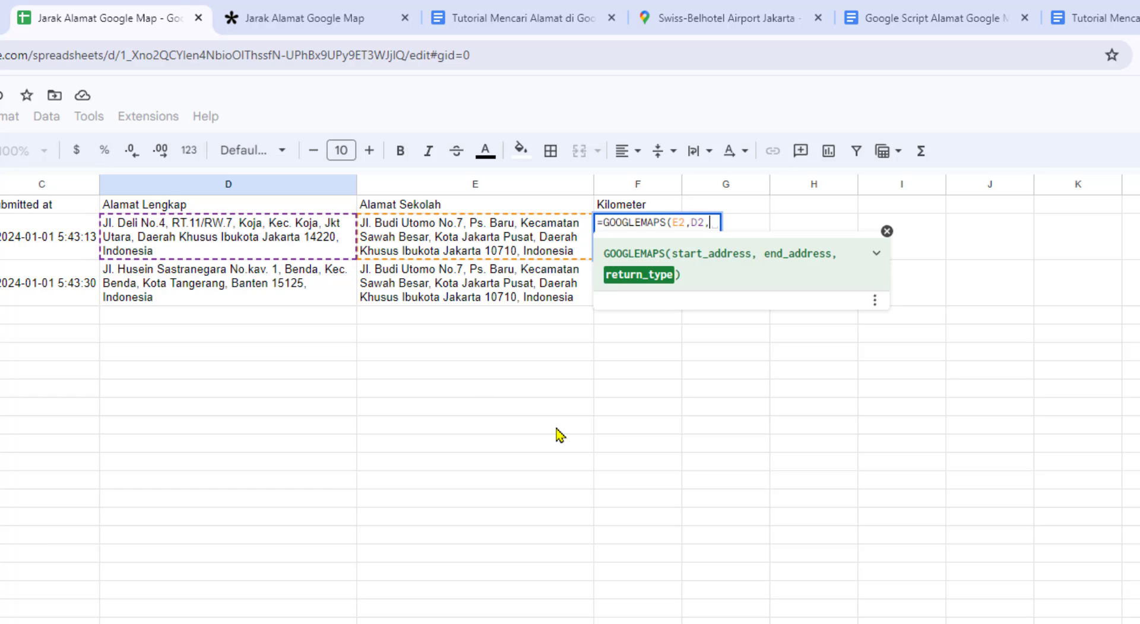
text(")
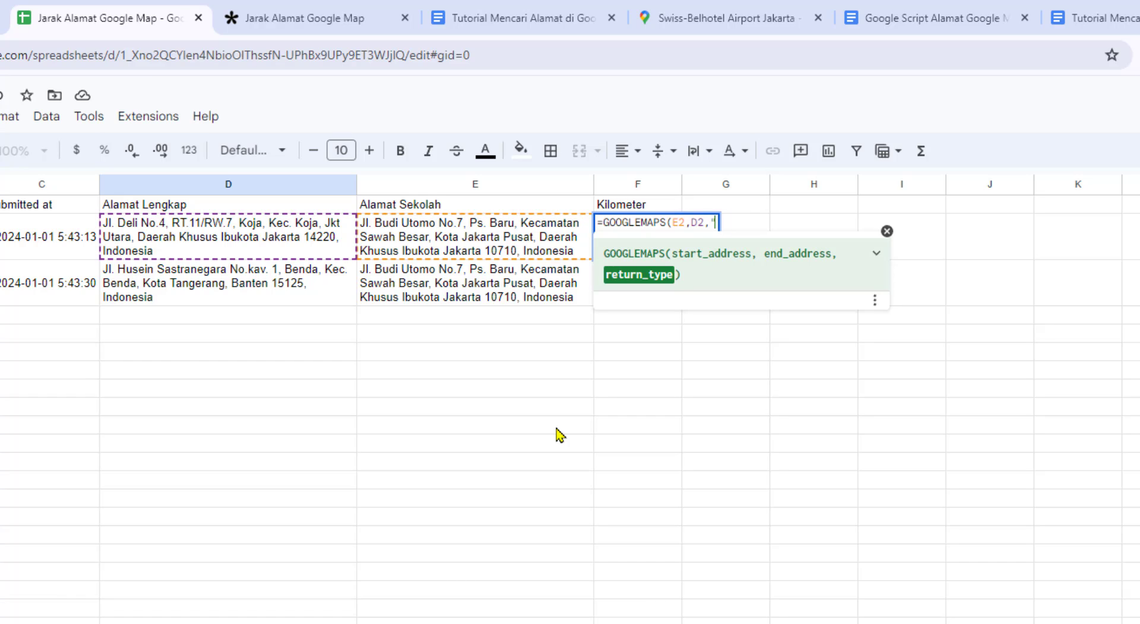
text(KILOMETEER)
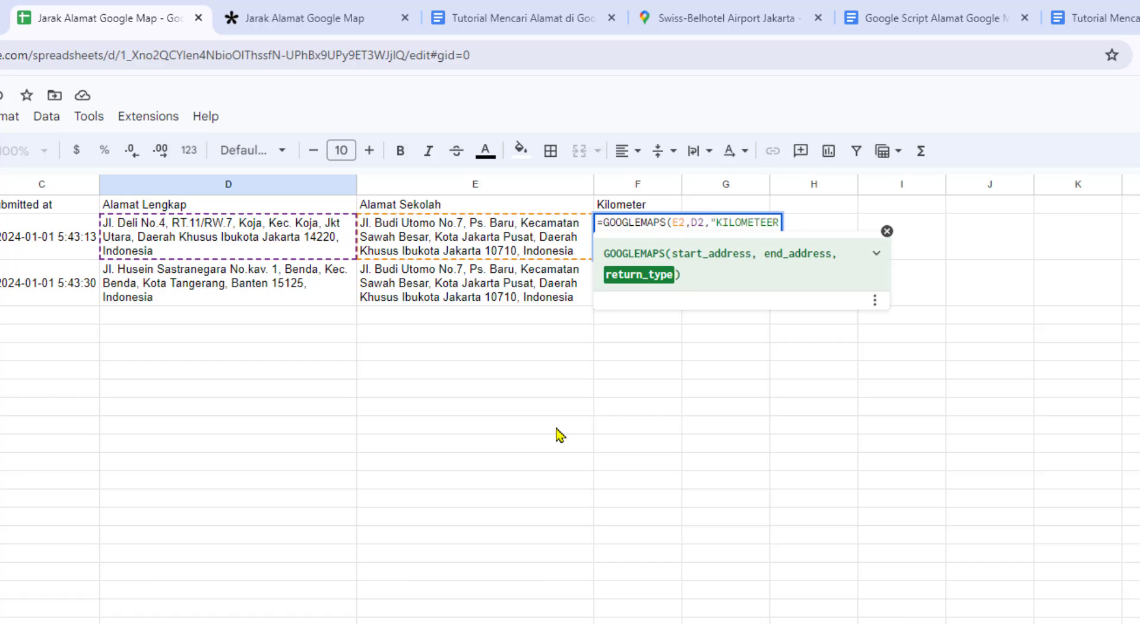
key(BackSpace)
key(BackSpace)
key(BackSpace)
key(BackSpace)
key(BackSpace)
key(BackSpace)
key(BackSpace)
key(BackSpace)
key(BackSpace)
key(BackSpace)
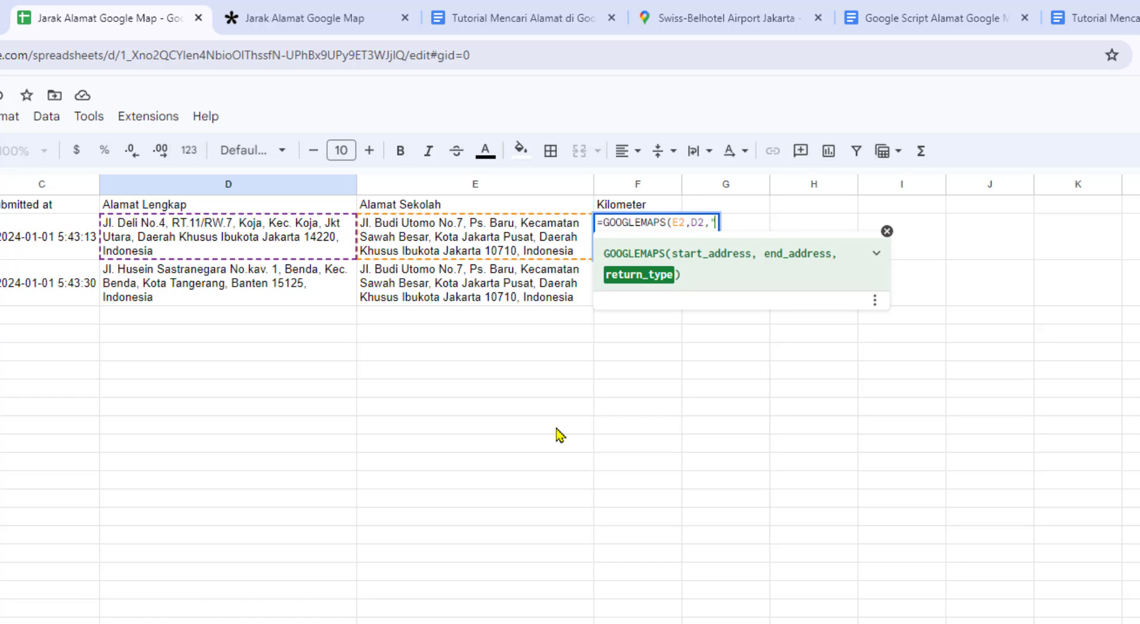
- Complete the F2 formula with the return type "kilometers" so it reads =GOOGLEMAPS(E2,D2,"kilometers")
text(kilome)
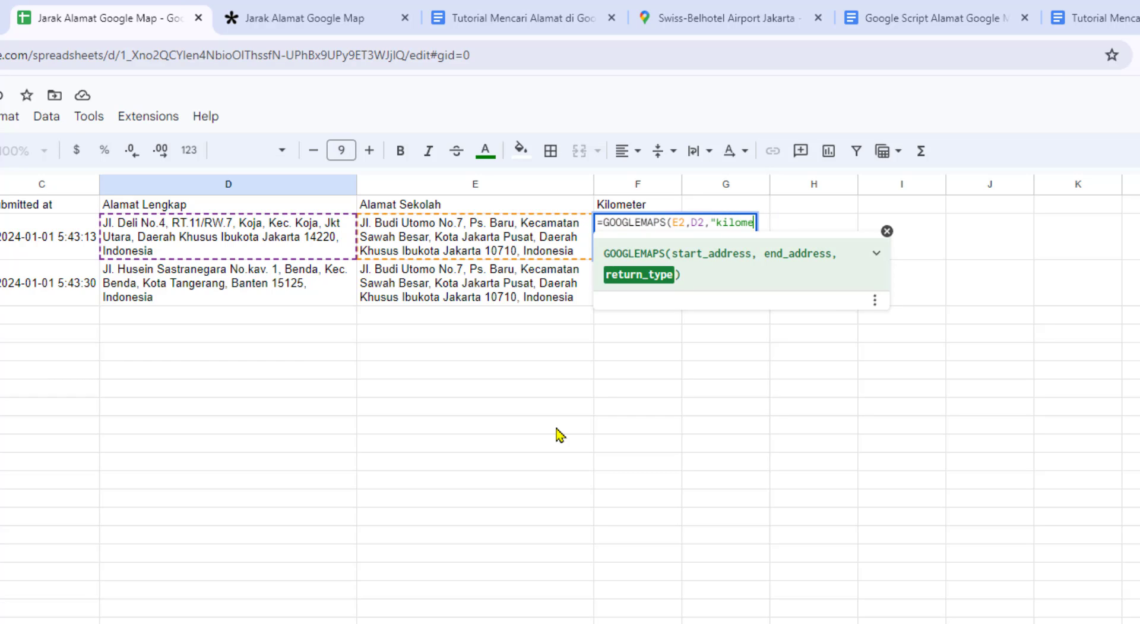
text(ters"))
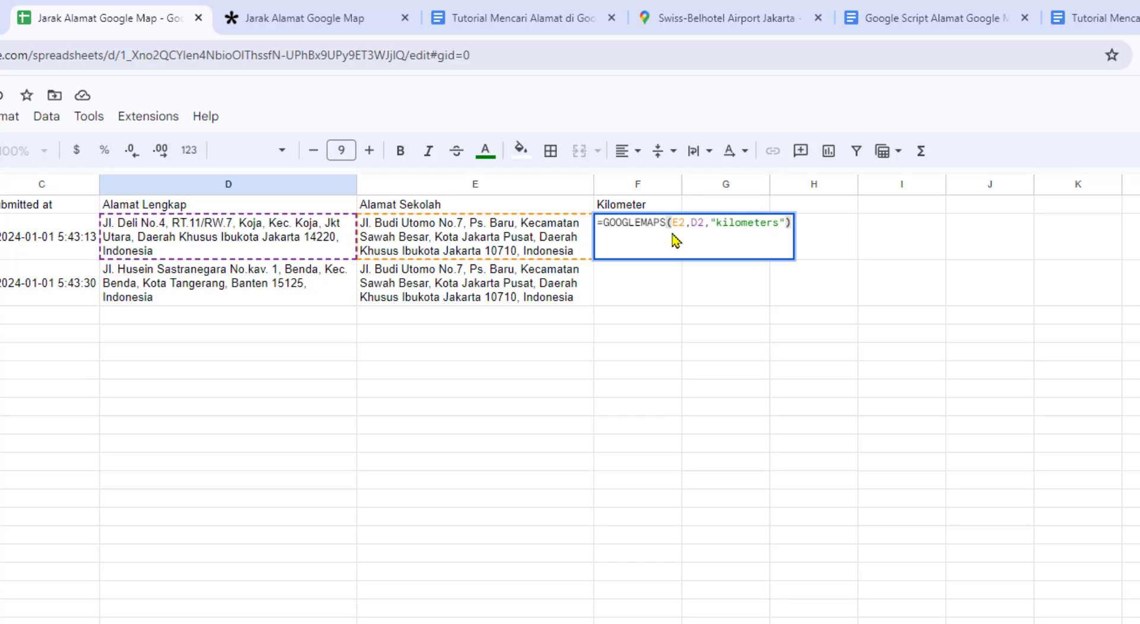
key(Return)
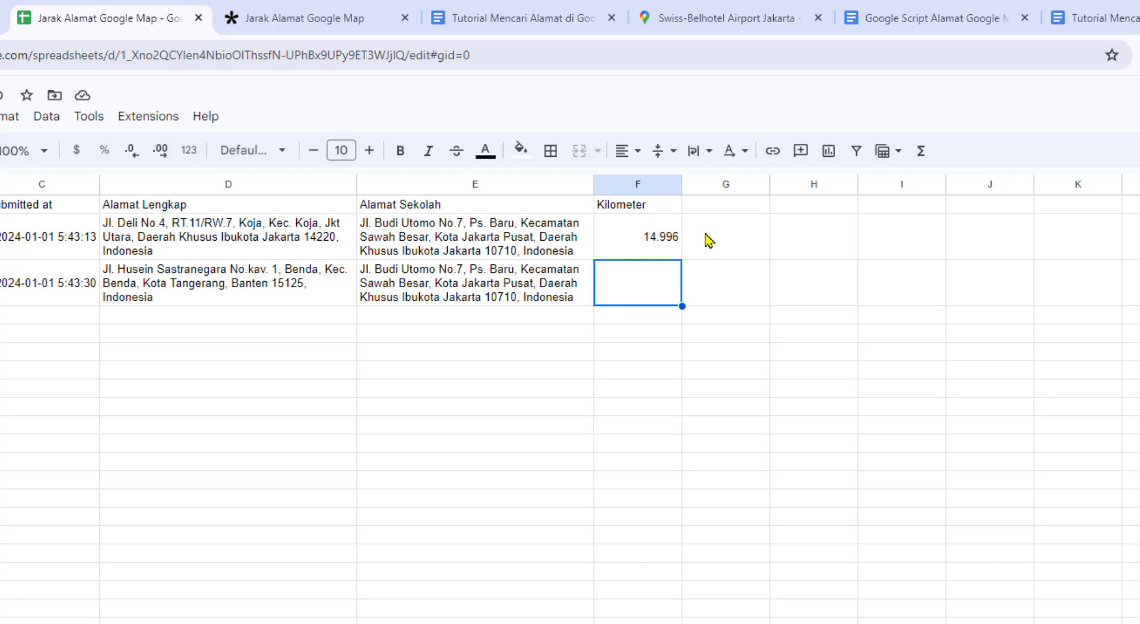
- Fill the Kilometer formula from F2 down to F3 and centre-align column F
click(652, 239)
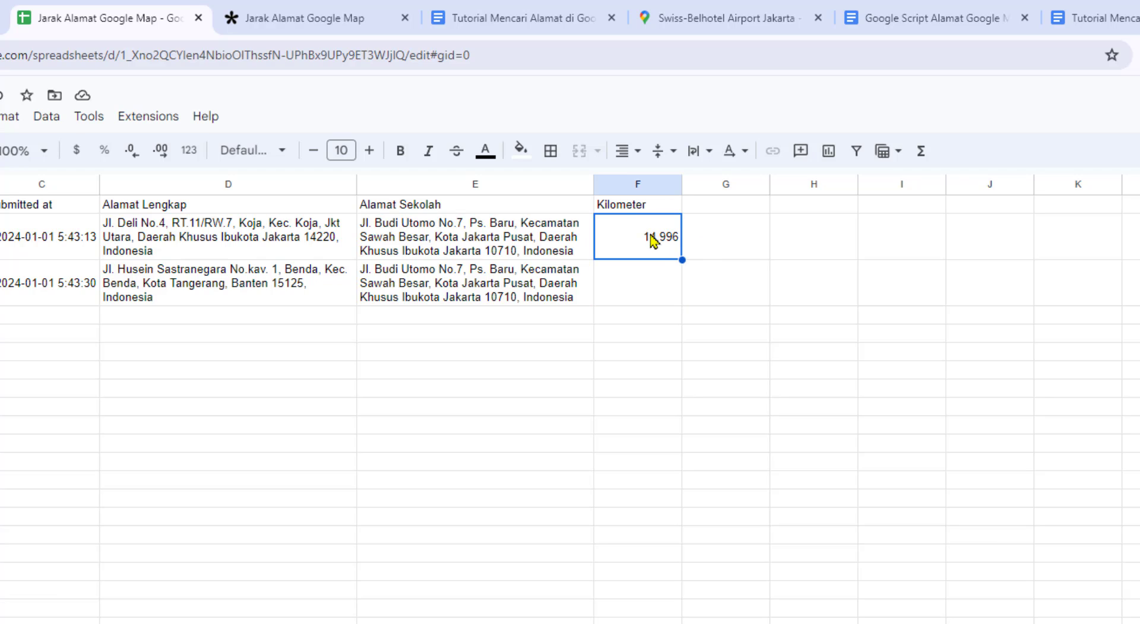
drag(683, 259, 682, 293)
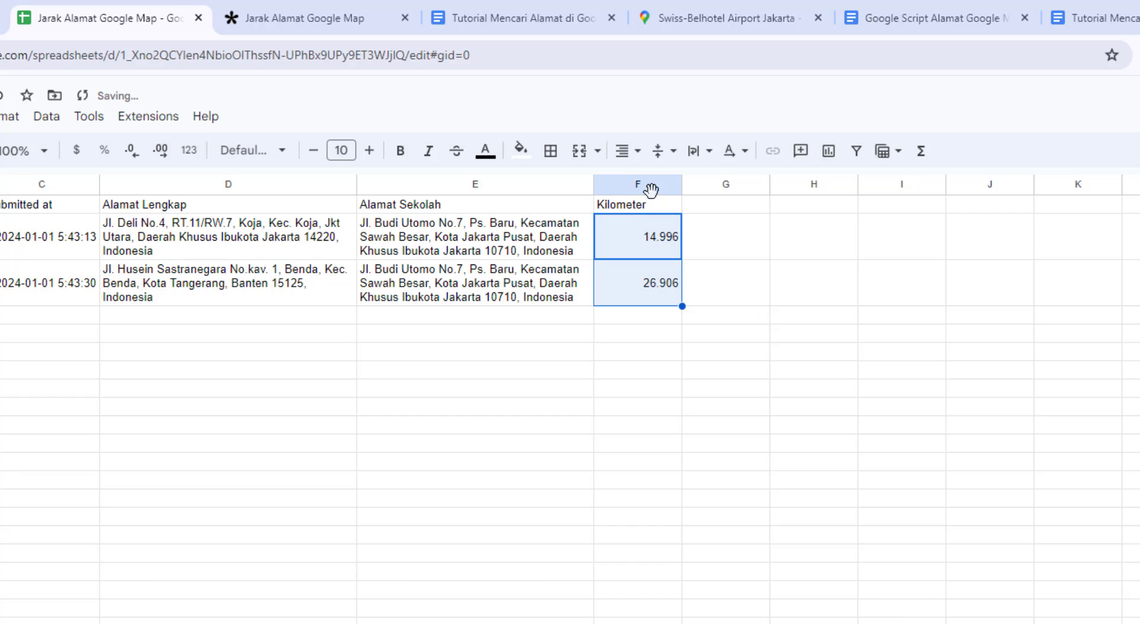
click(644, 184)
click(637, 151)
click(655, 186)
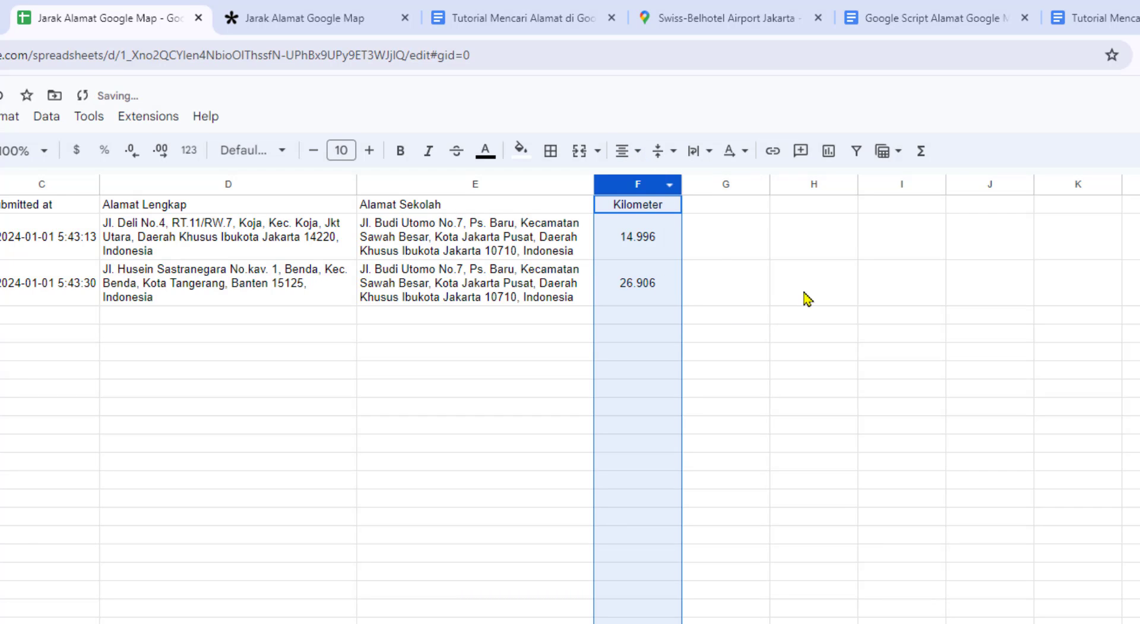
click(806, 298)
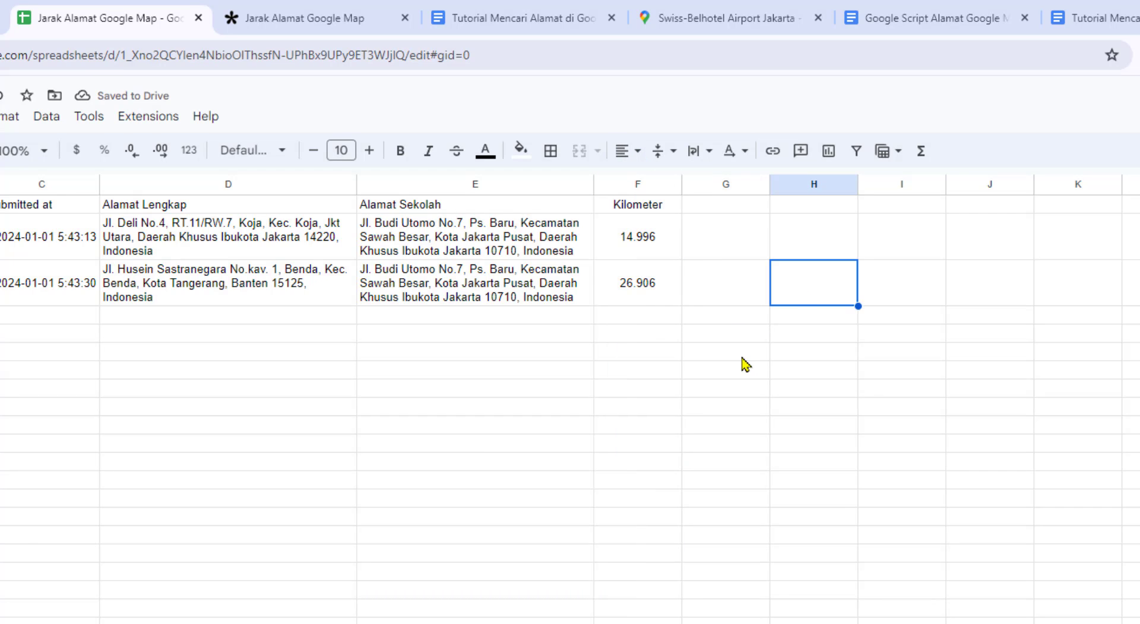
- Add the header "Jam" in cell G1 and centre-align column G
click(706, 209)
text(Ja)
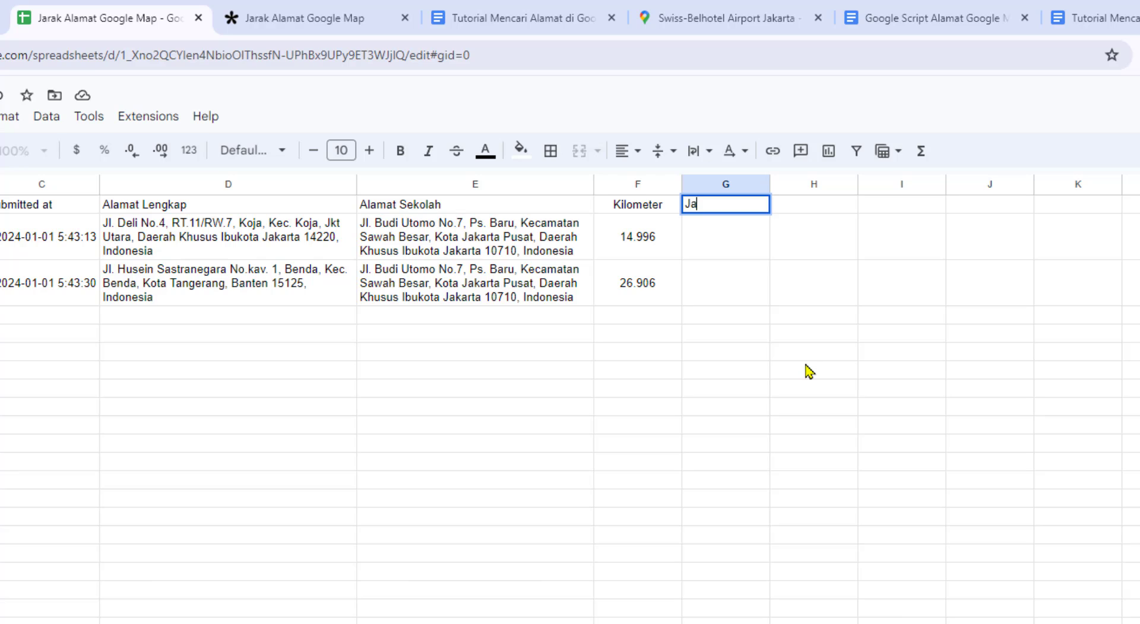
text(m)
click(809, 371)
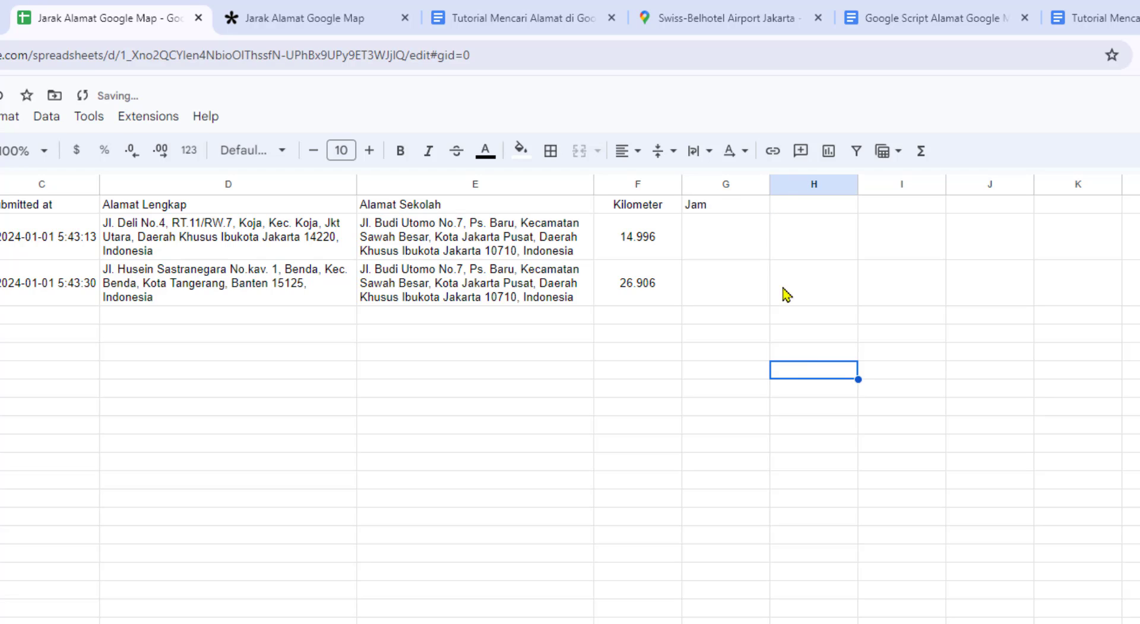
click(726, 184)
click(629, 151)
click(653, 189)
click(851, 359)
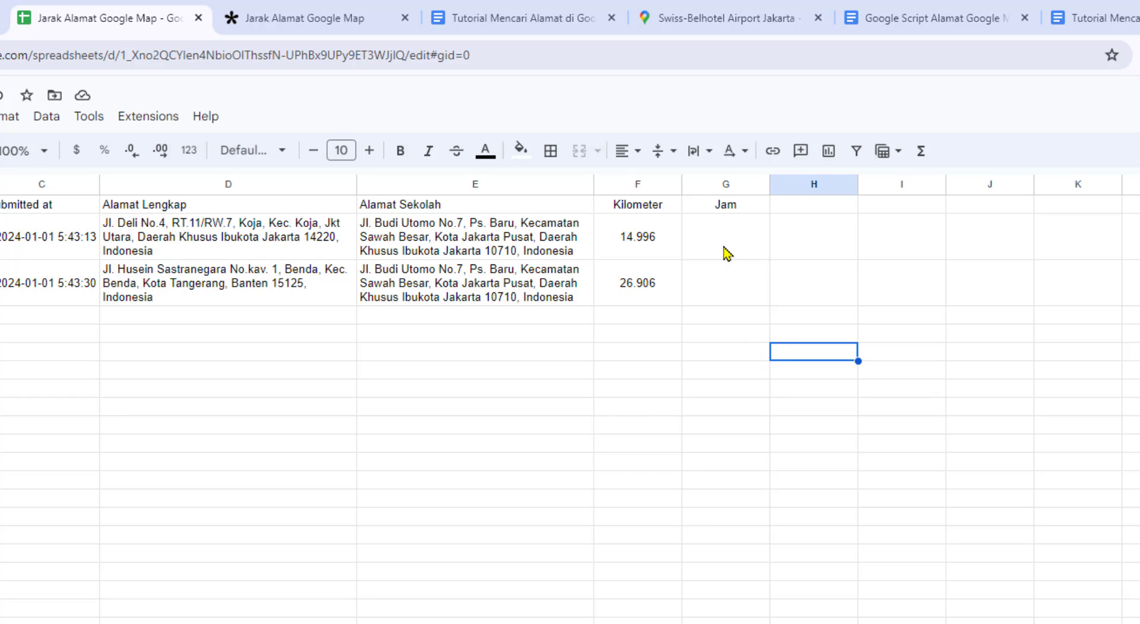
- Copy the F2 formula text into G2 and change its return type so it reads =GOOGLEMAPS(E2,D2,"hours")
double_click(652, 244)
triple_click(644, 223)
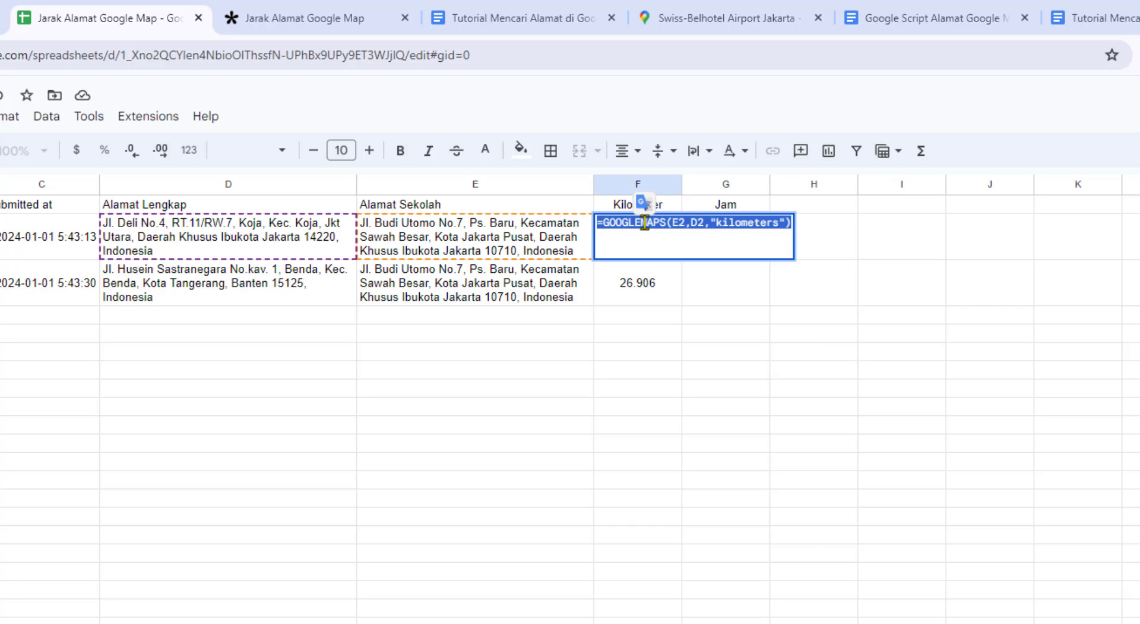
key(ctrl+c)
click(700, 231)
double_click(700, 232)
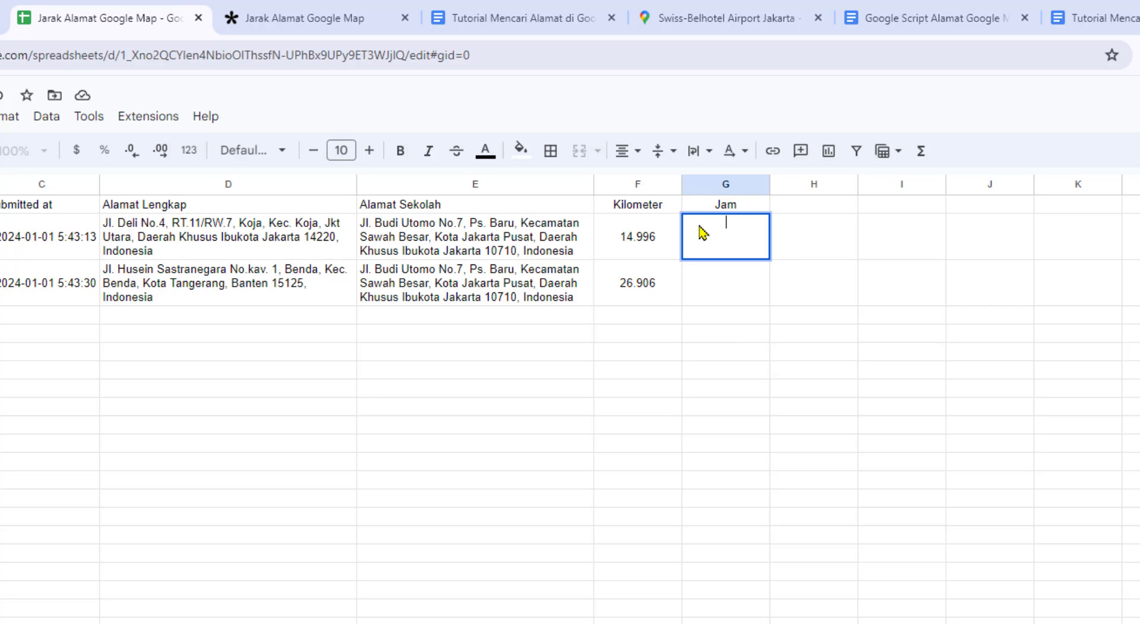
key(ctrl+v)
drag(868, 222, 805, 222)
text(hours)
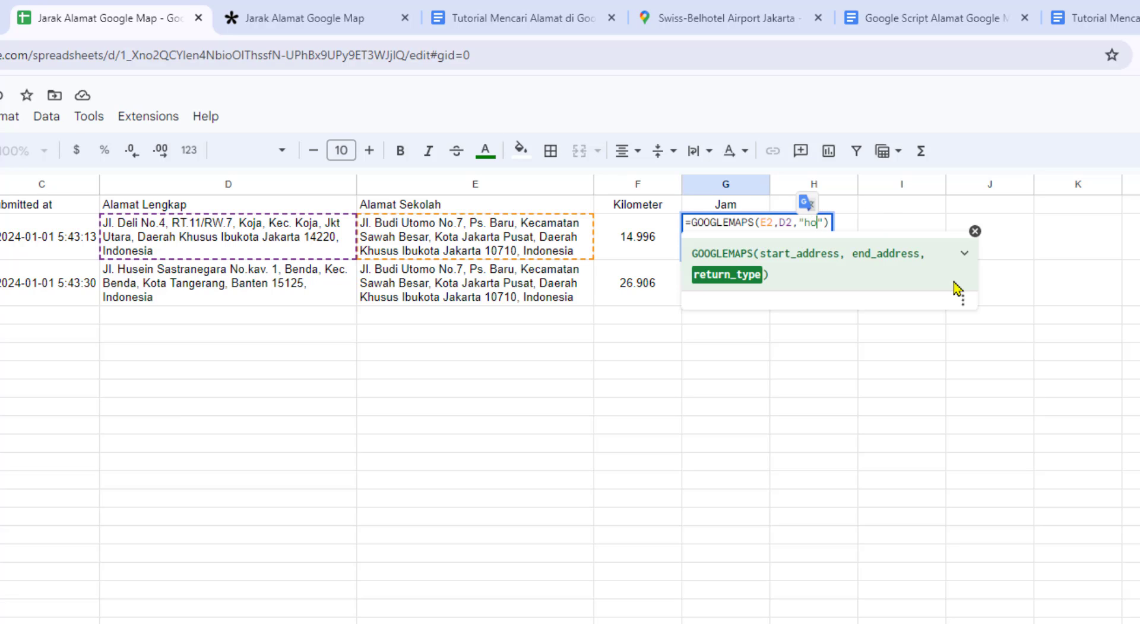
key(Return)
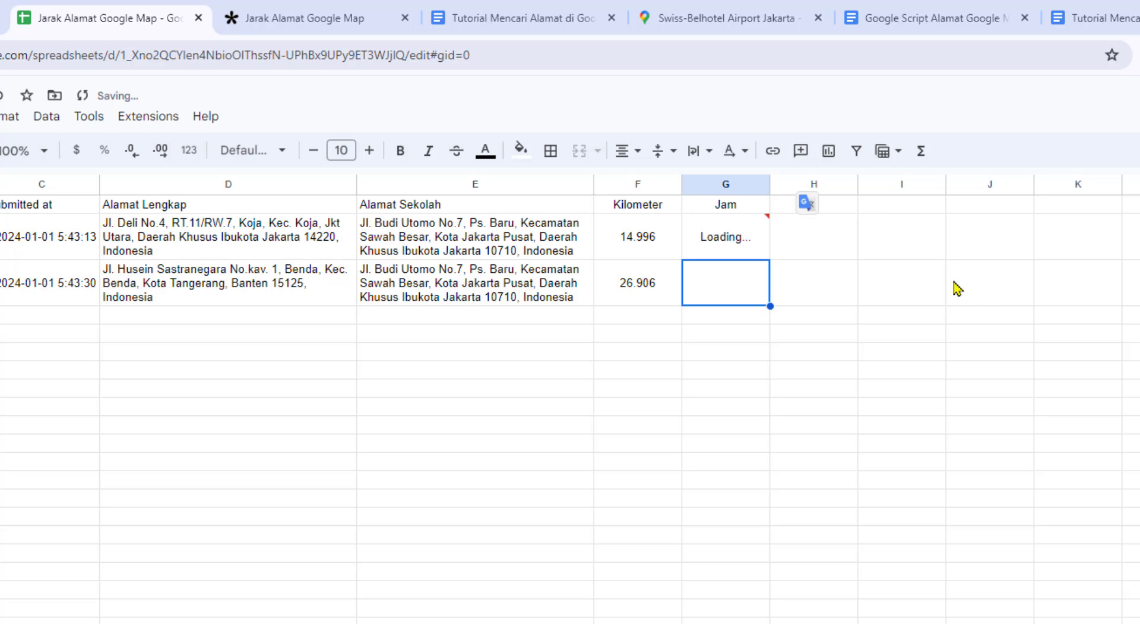
- Reduce the G2 hours value to two decimal places and fill it down to G3
click(734, 242)
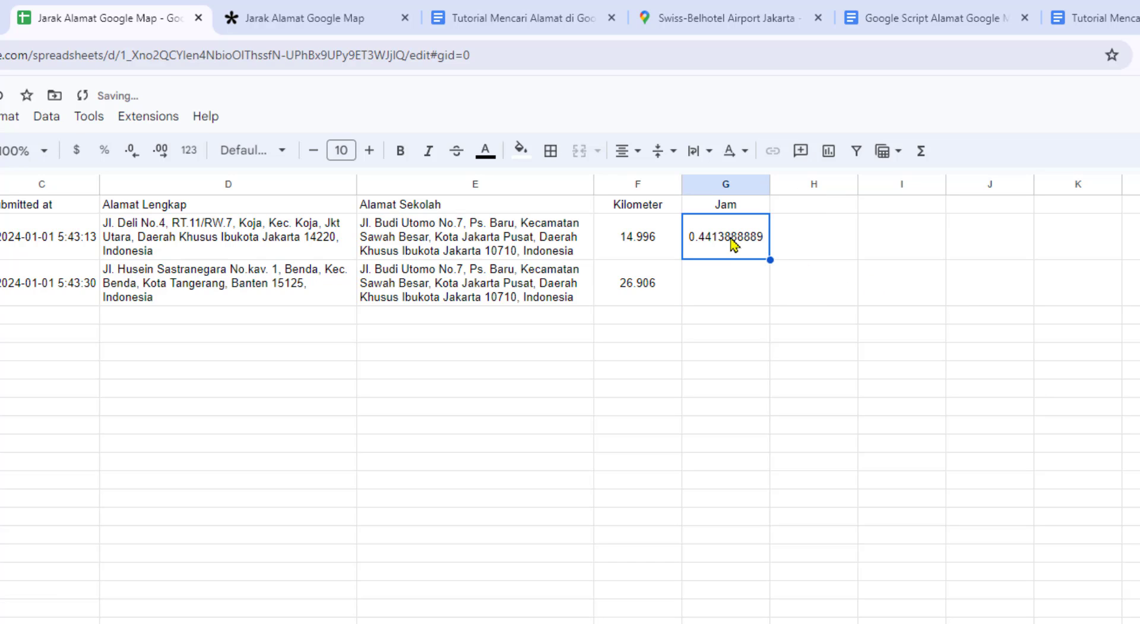
click(131, 150)
click(131, 150)
click(131, 151)
click(131, 150)
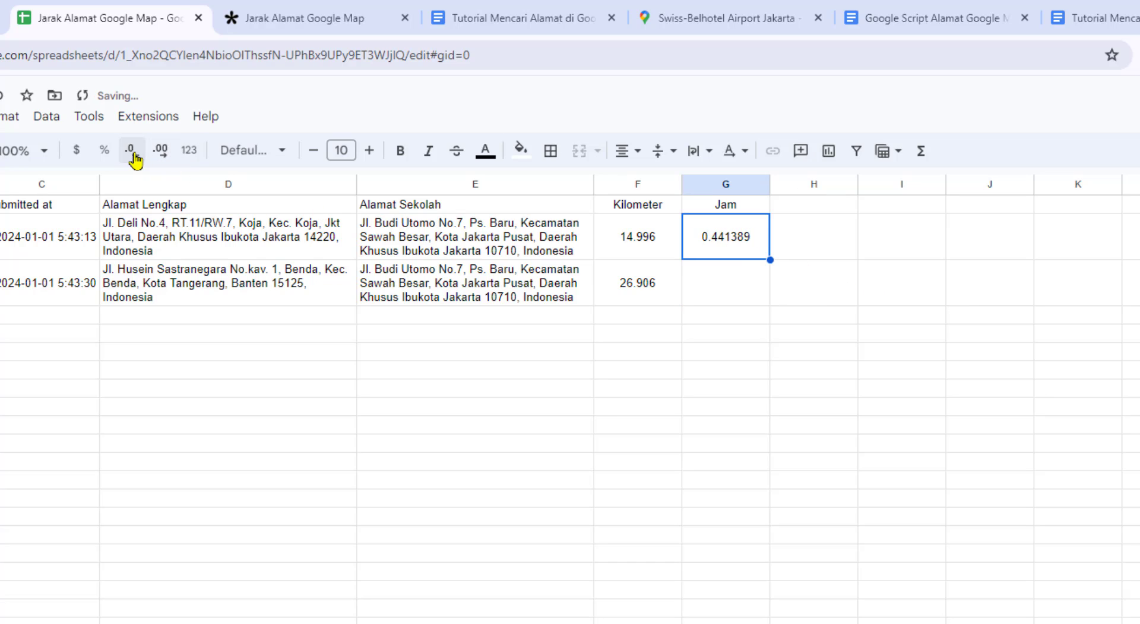
click(131, 150)
click(131, 150)
click(131, 150)
click(131, 150)
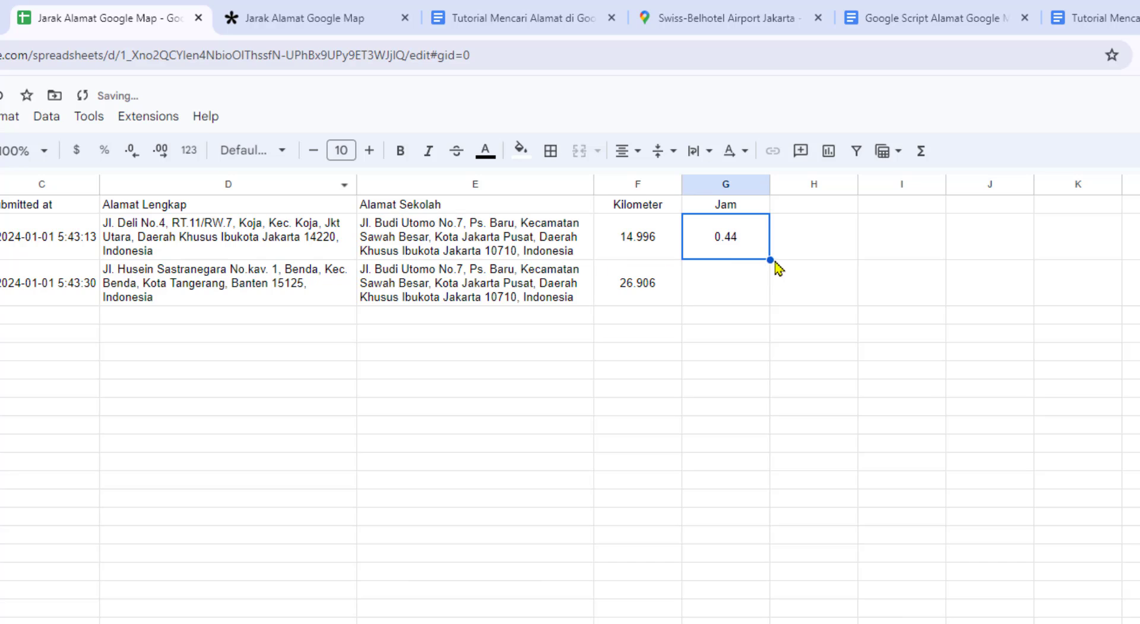
drag(772, 259, 772, 285)
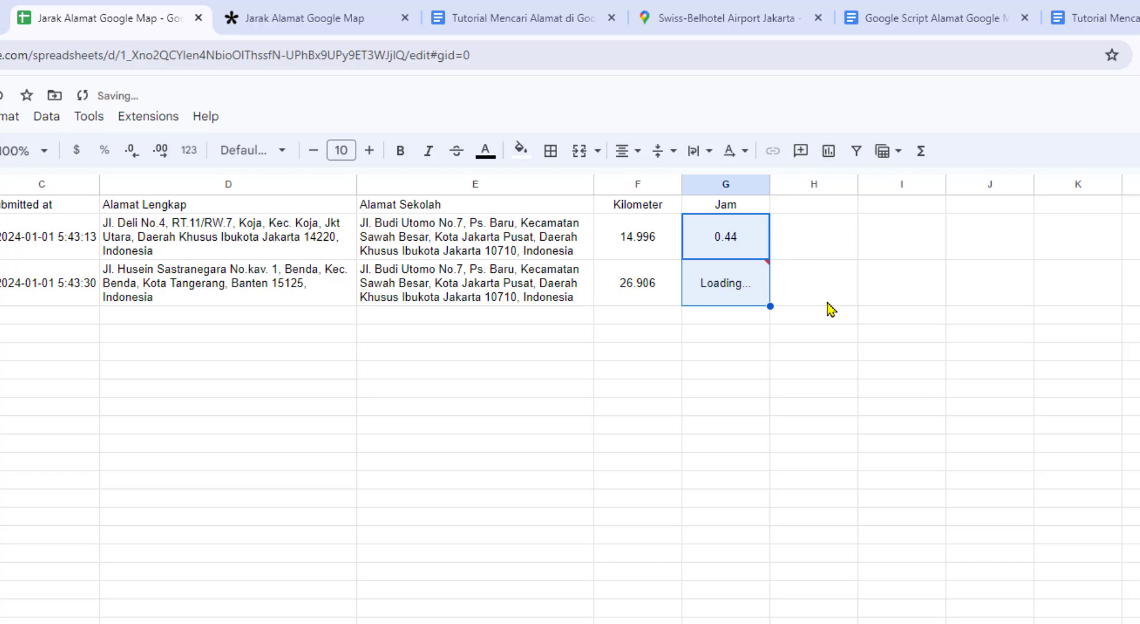
click(829, 304)
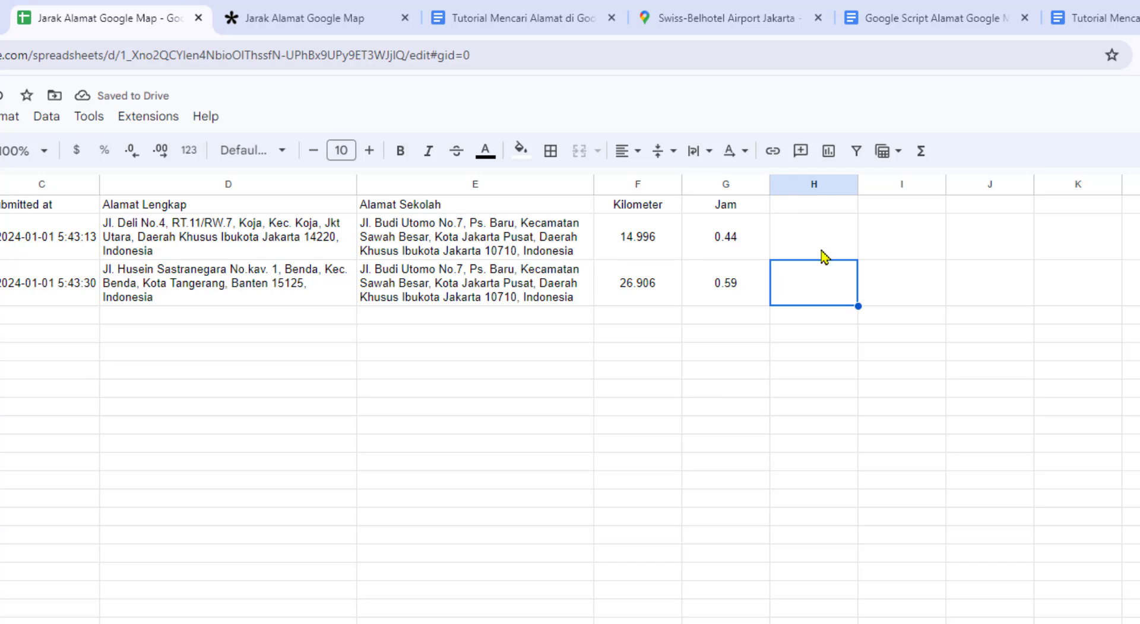
- Add the header "Menit" in H1 and enter =GOOGLEMAPS(E2,D2,"minutes") in H2 by reusing the copied formula
click(810, 209)
text(Me)
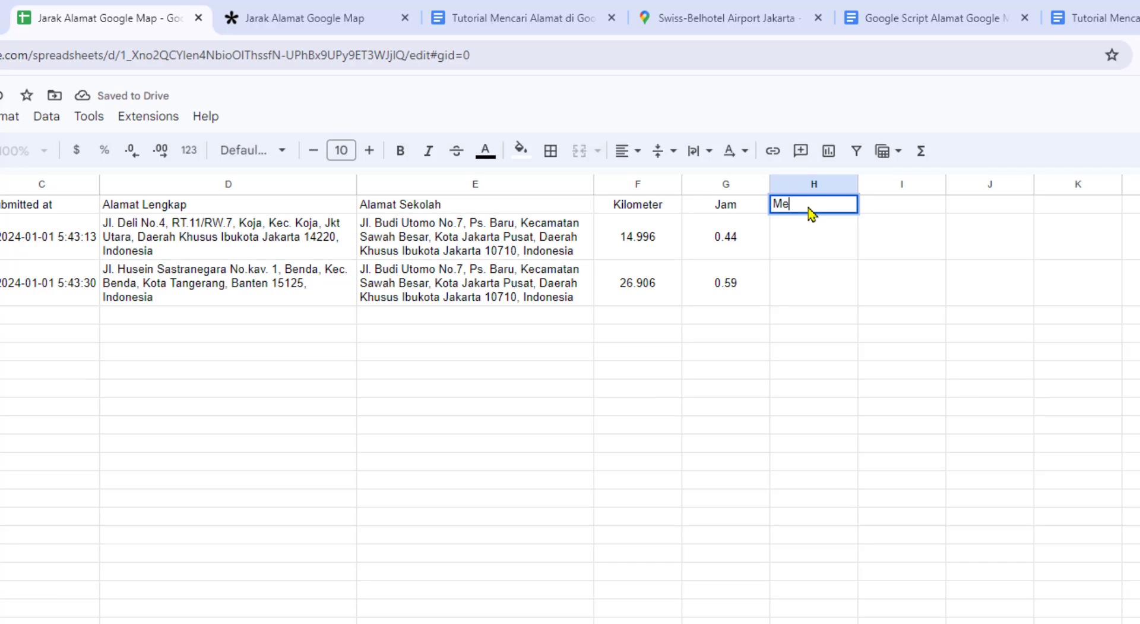
text(nit)
double_click(822, 239)
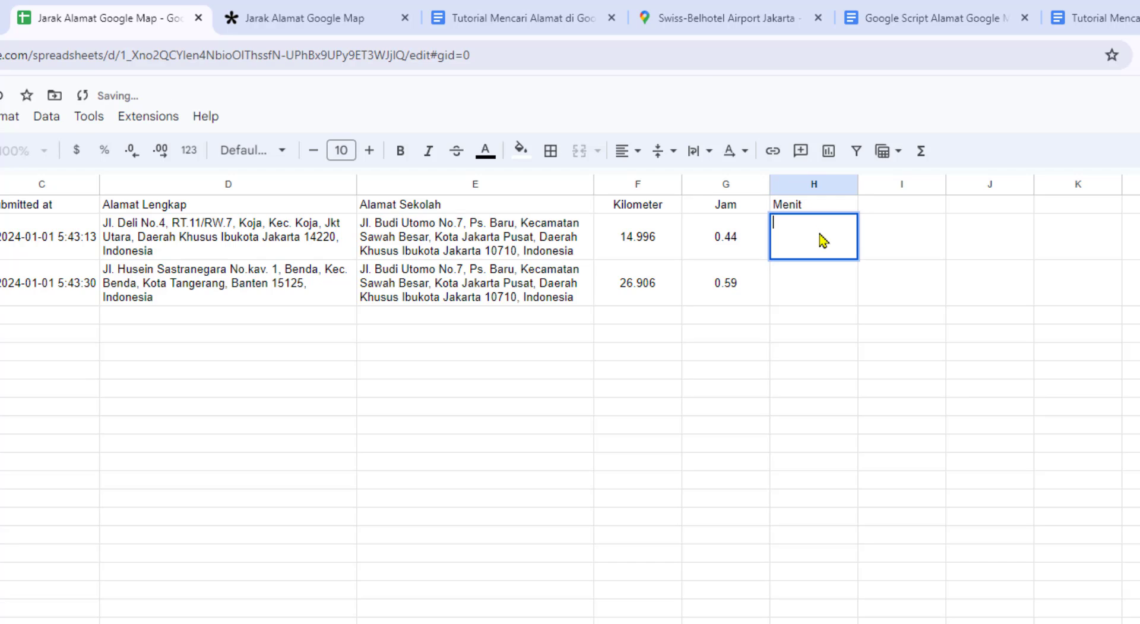
key(ctrl+v)
drag(955, 222, 894, 223)
text(minutes)
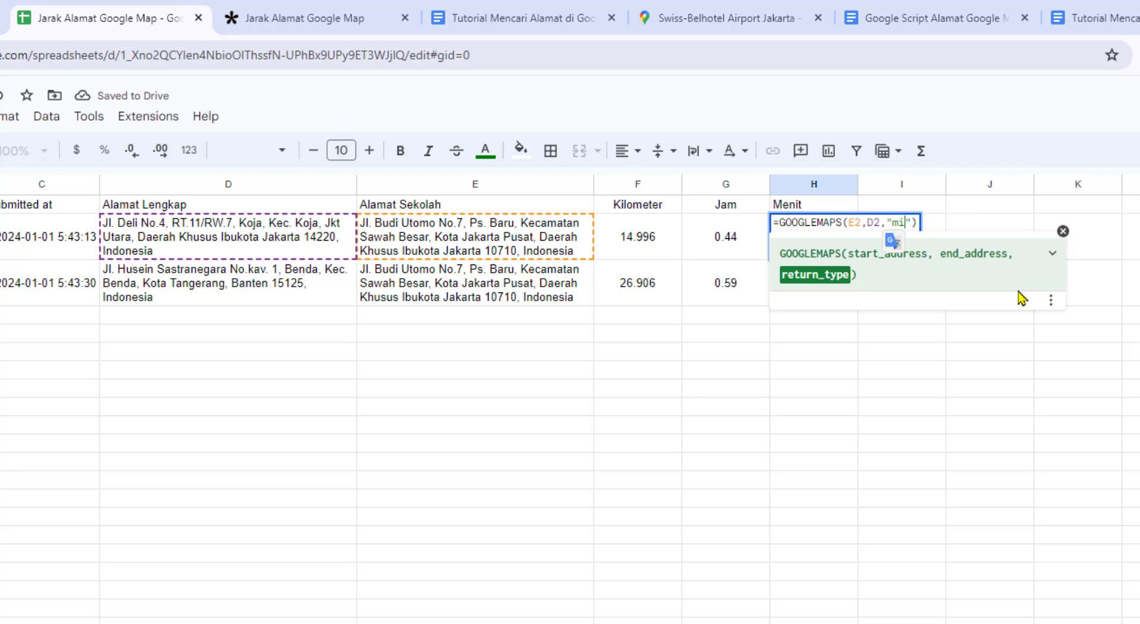
key(Return)
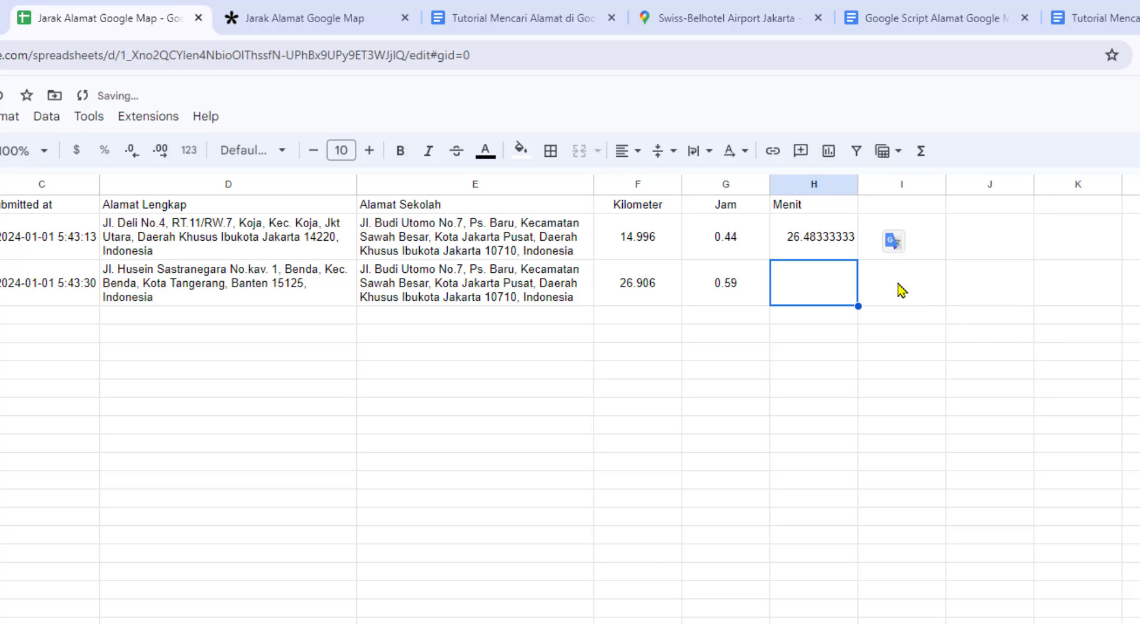
- Reduce the minutes value in H2 to two decimal places
click(837, 252)
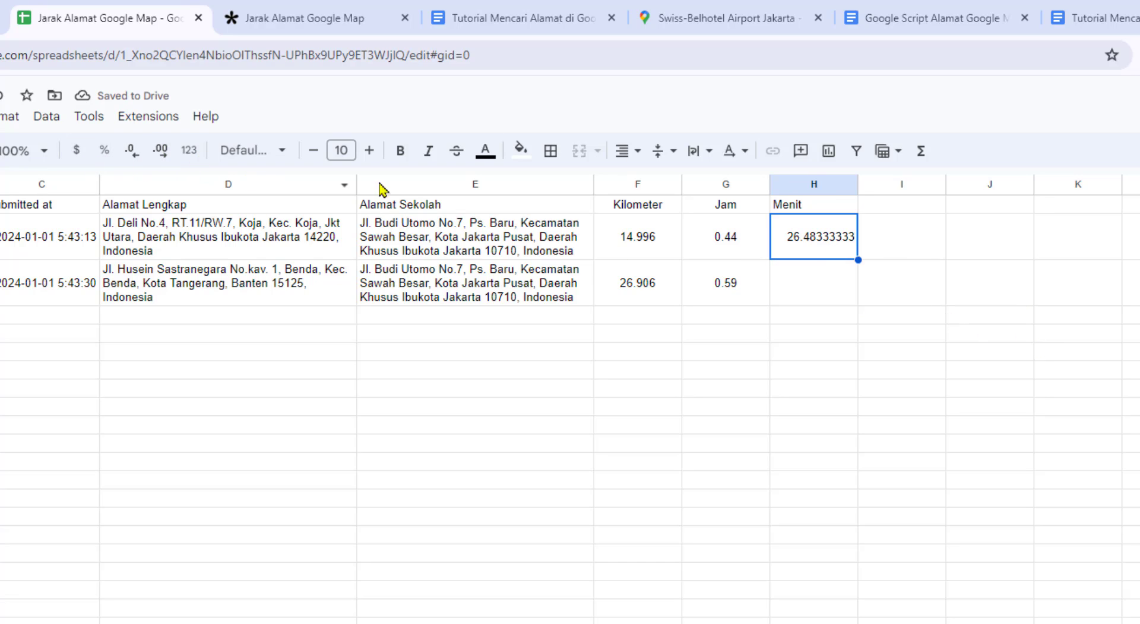
click(133, 151)
click(133, 150)
click(133, 151)
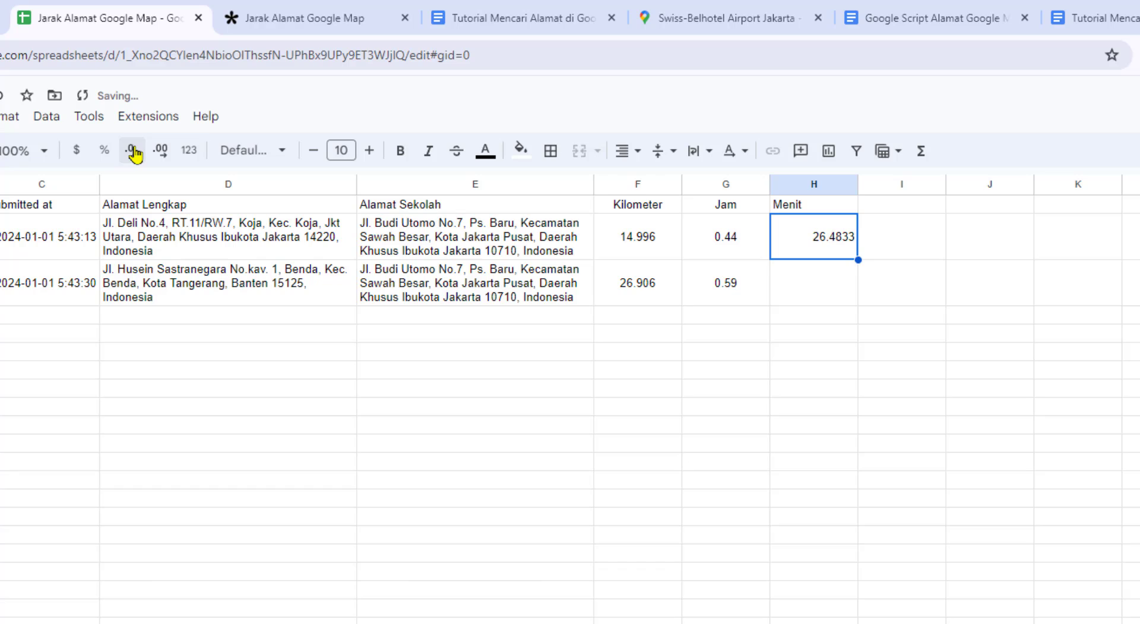
click(133, 151)
click(133, 151)
click(873, 369)
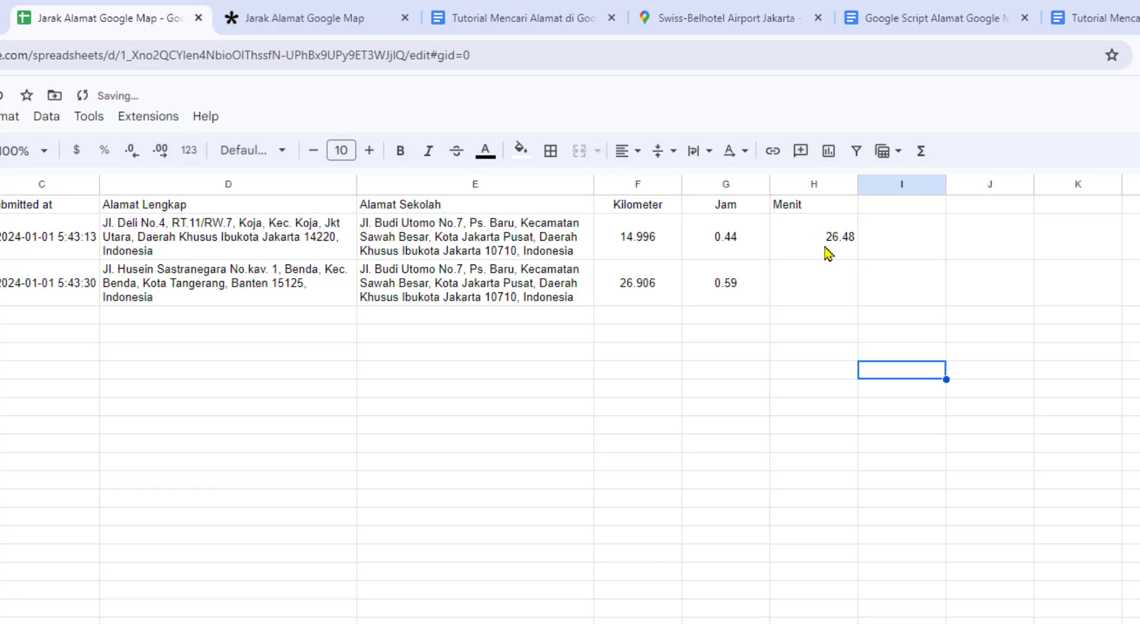
- Centre-align columns F through H and fill the minutes formula from H2 down to H3
drag(631, 188, 790, 196)
click(630, 150)
click(655, 184)
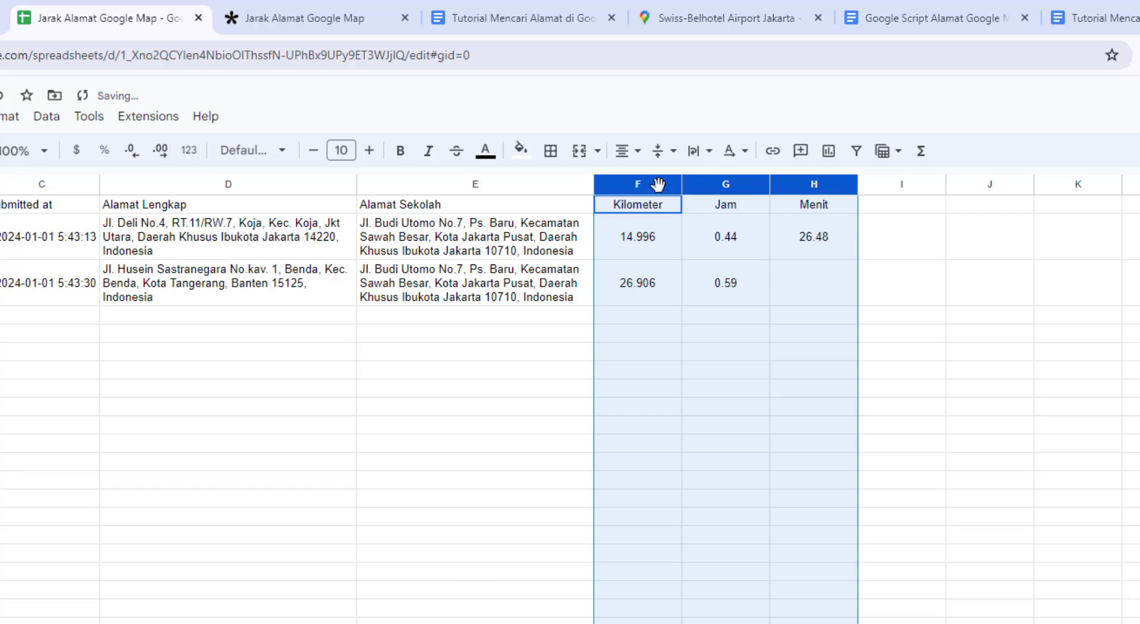
click(661, 255)
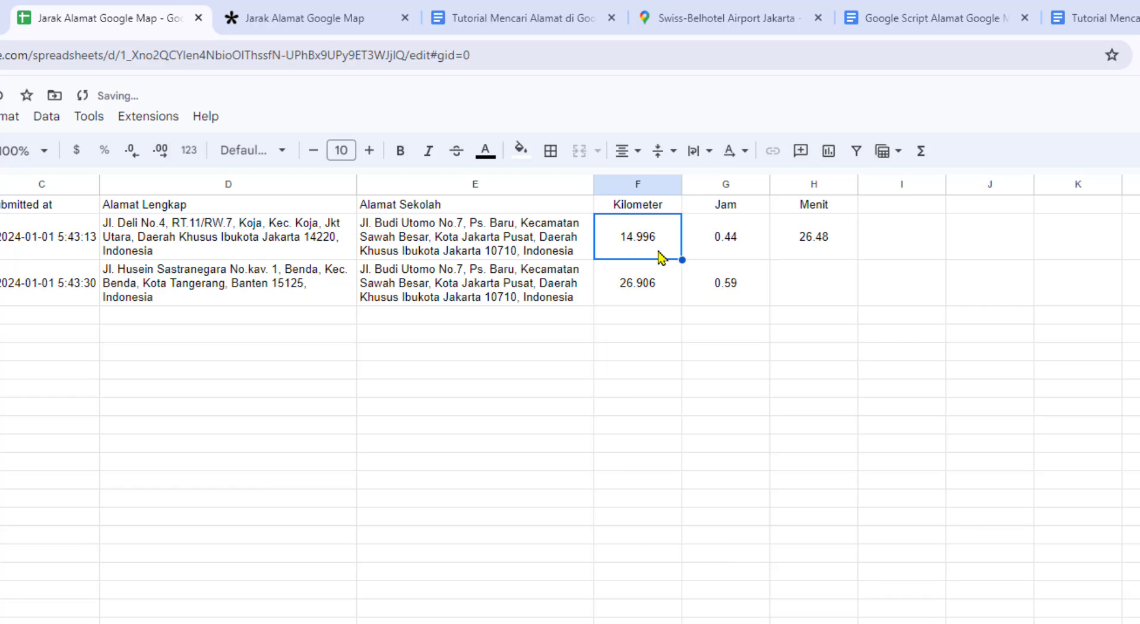
click(847, 249)
drag(858, 260, 853, 283)
click(967, 321)
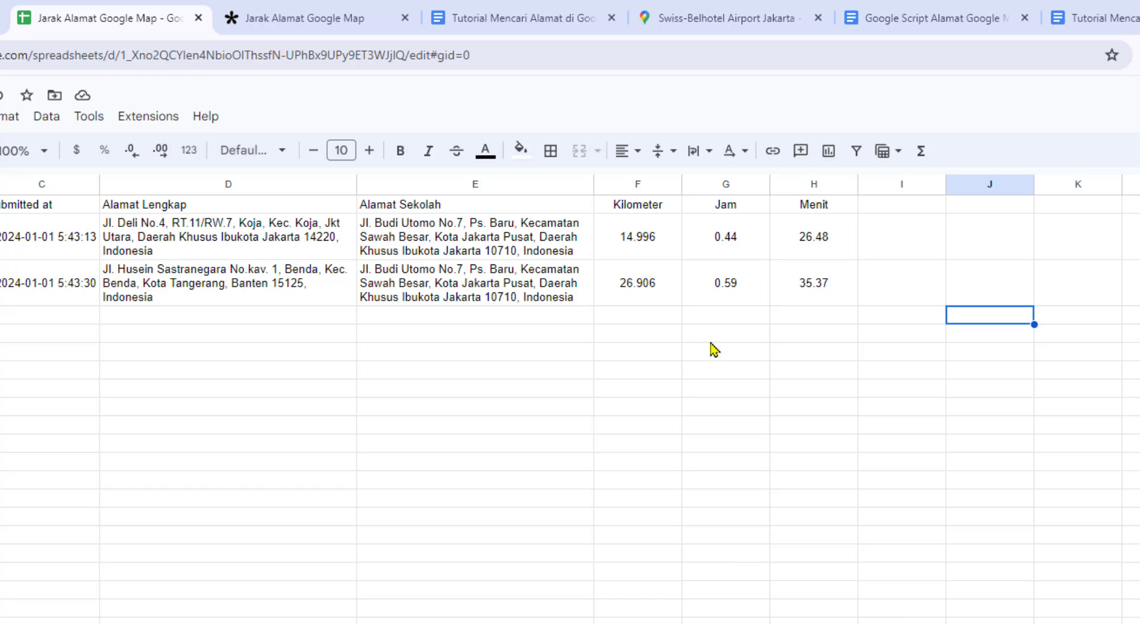
- Switch to Google Maps, clear the Swiss-Belhotel Airport Jakarta place and reload the map
click(741, 22)
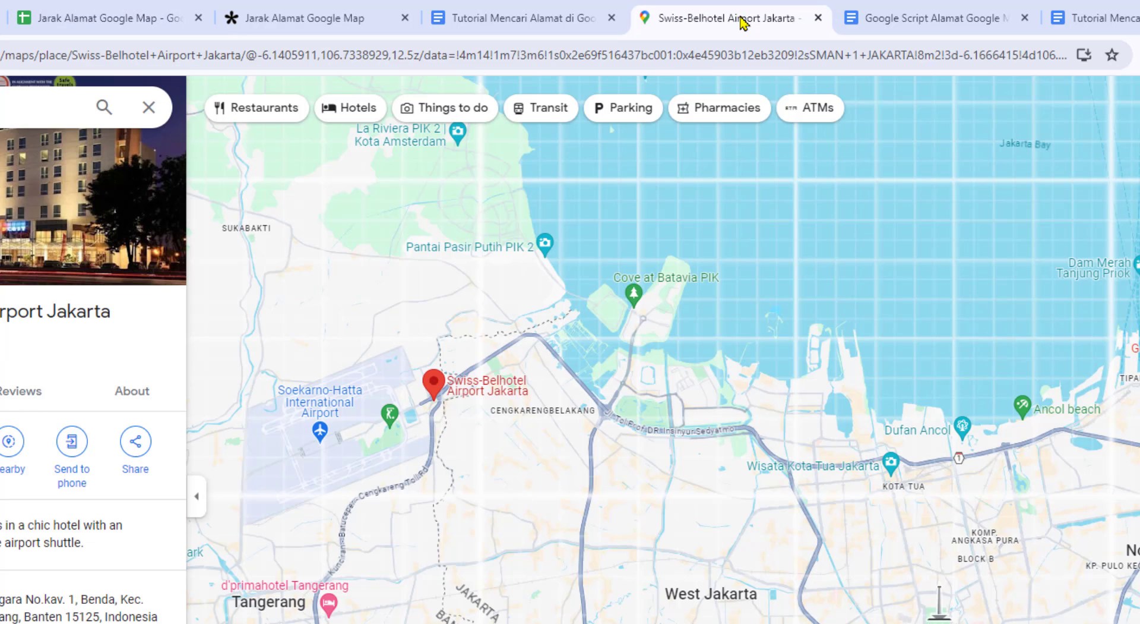
click(151, 107)
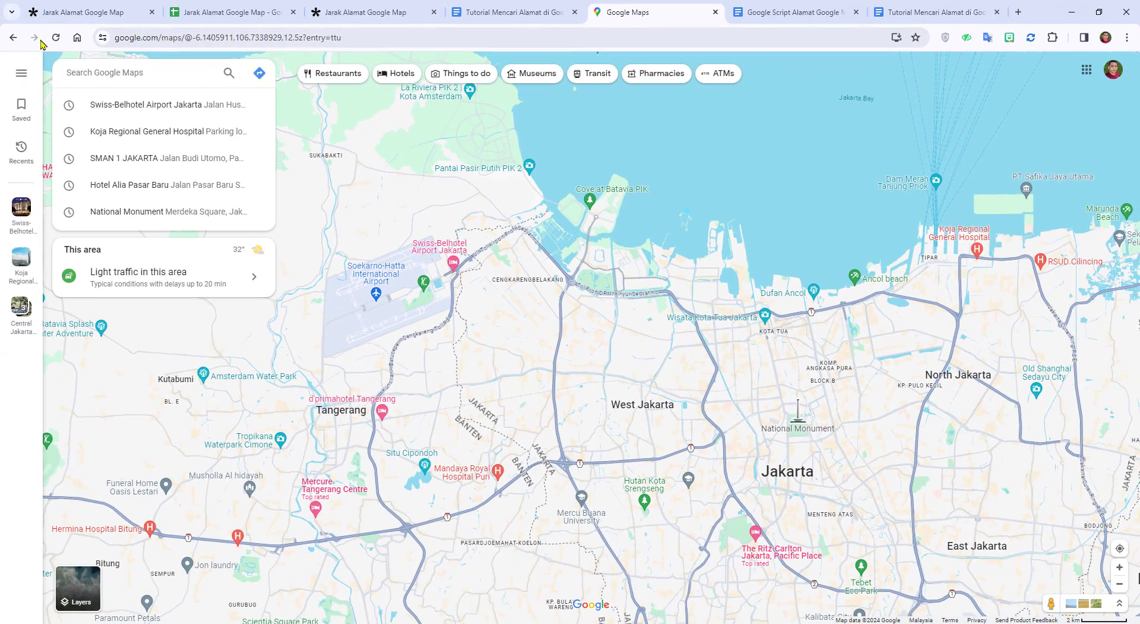
click(55, 39)
click(187, 38)
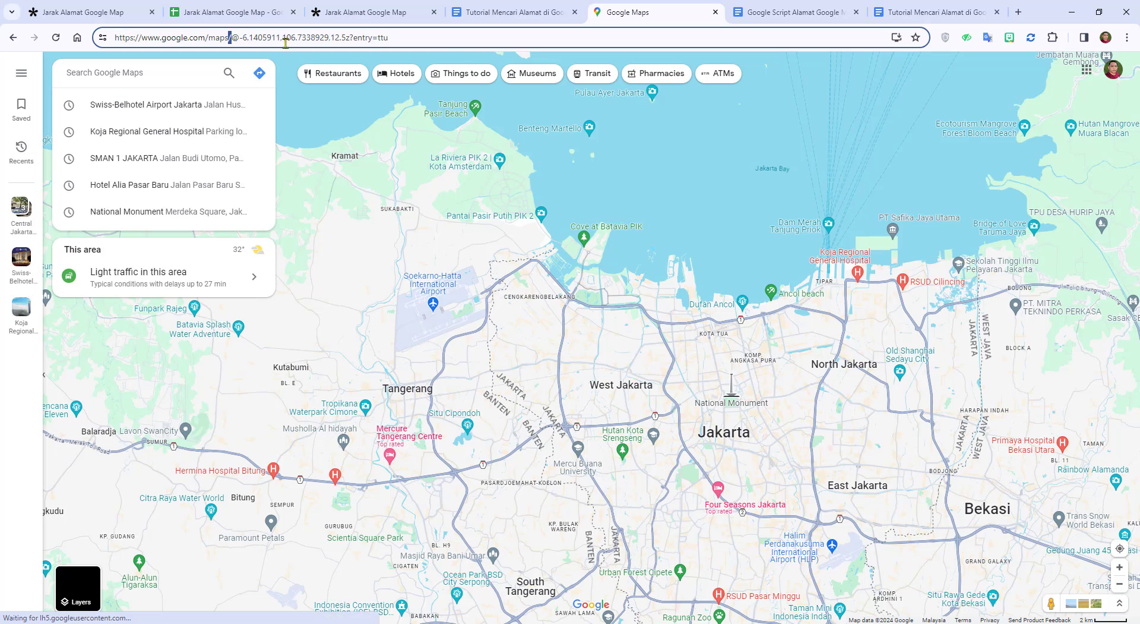
drag(229, 37, 389, 38)
key(ctrl+a)
key(BackSpace)
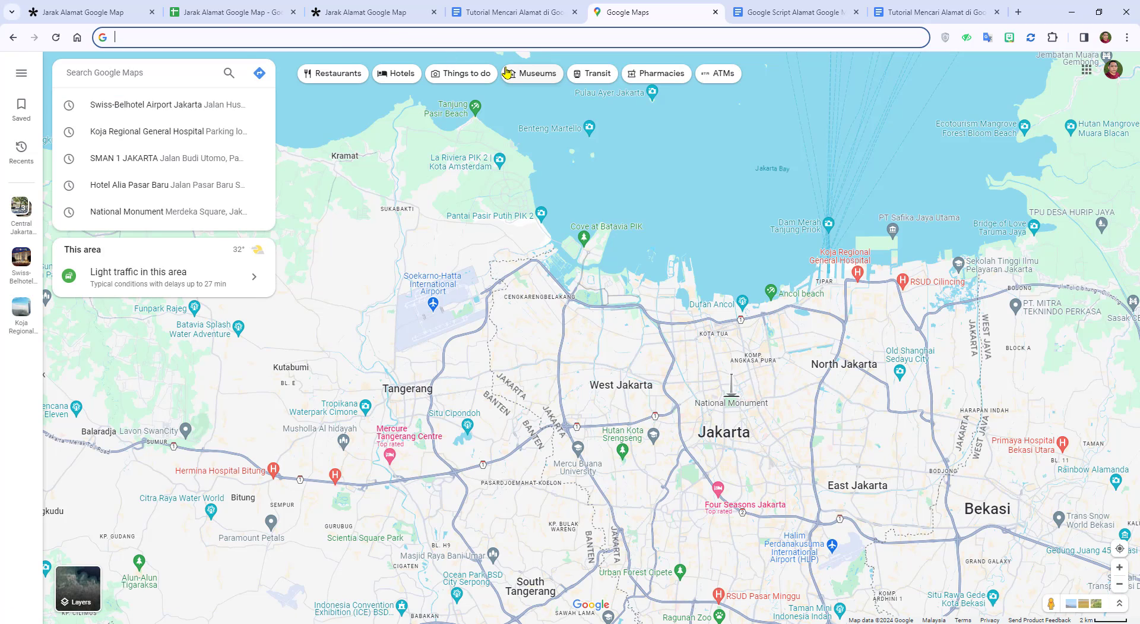
click(482, 160)
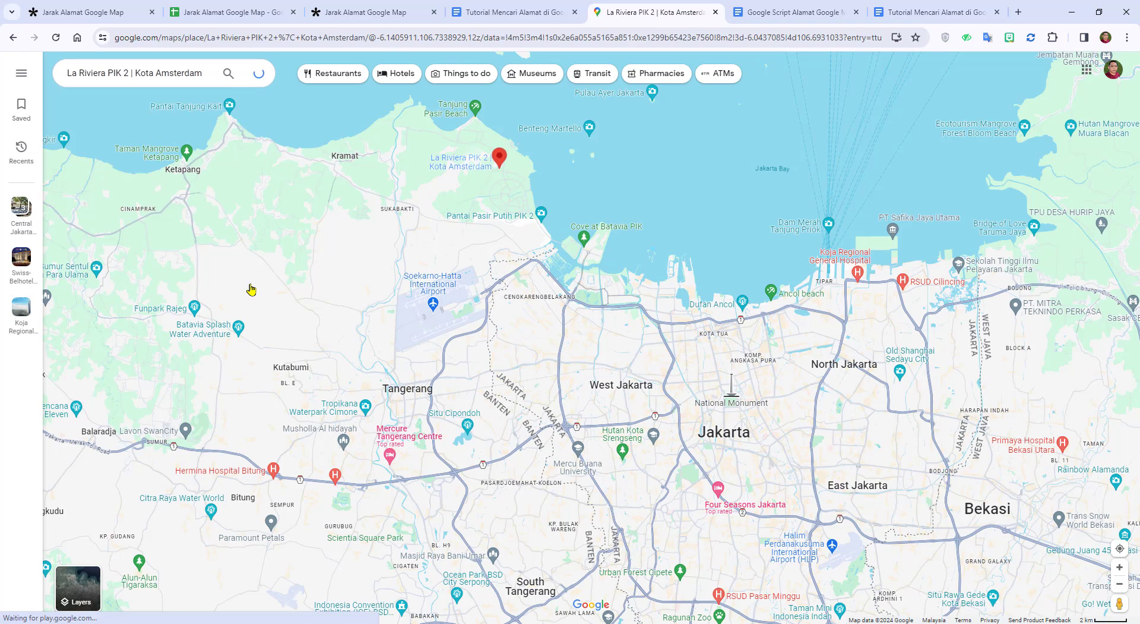
click(259, 71)
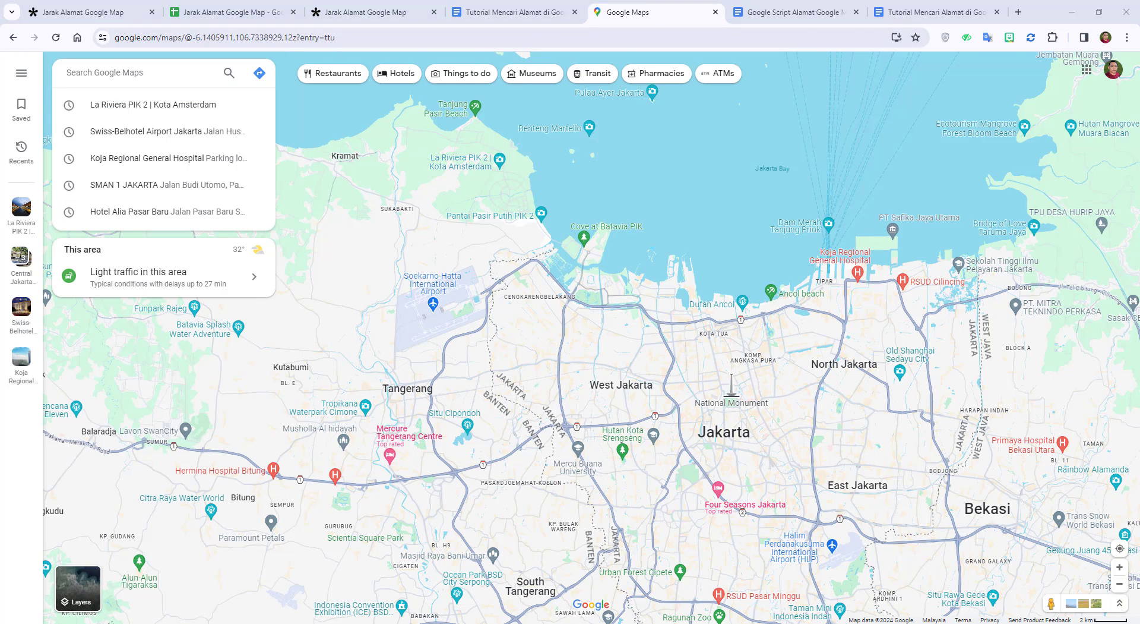
- Copy the school's address from the Notepad note and search for it in Google Maps
key(alt+Tab)
right_click(572, 417)
click(615, 458)
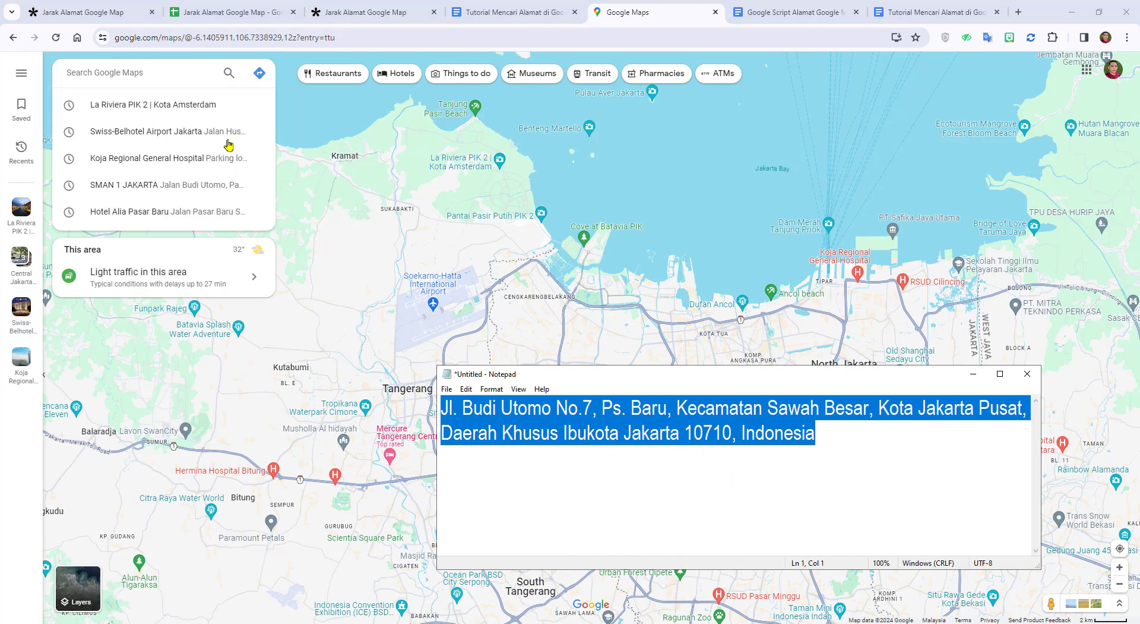
right_click(139, 66)
click(196, 183)
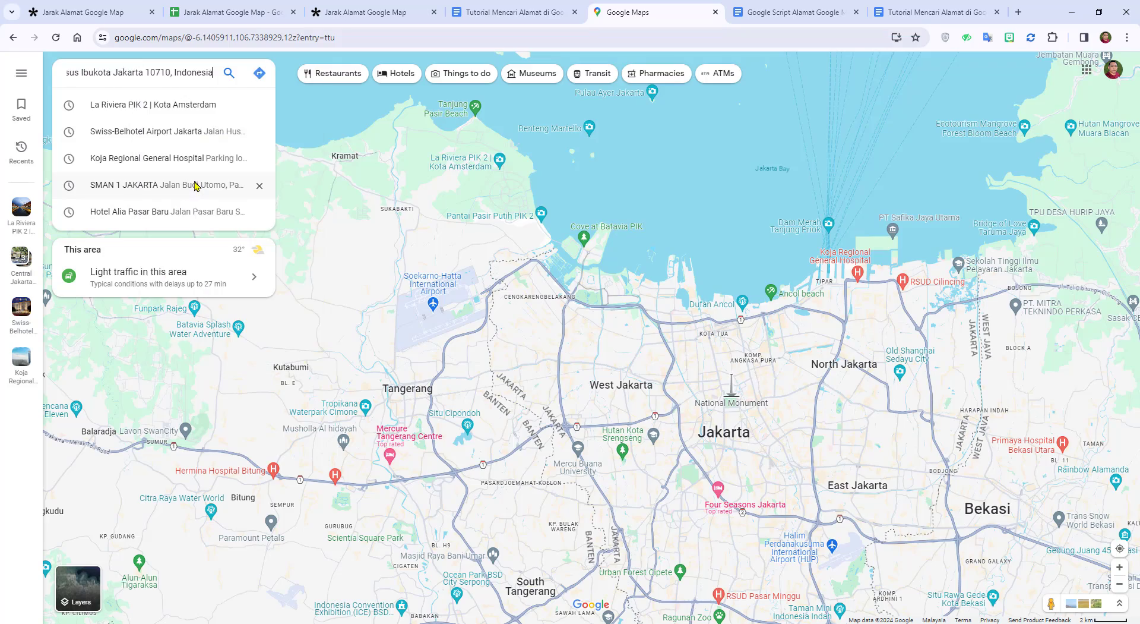
key(Return)
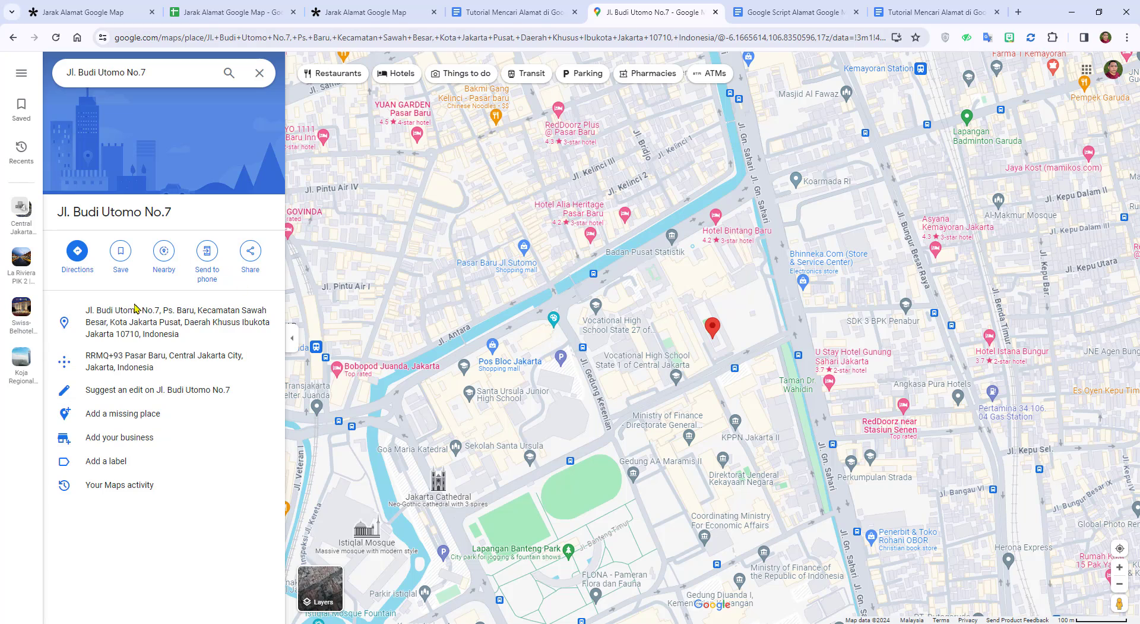
- Start directions to the school's address in Google Maps, and copy the full home address from cell D2 of the spreadsheet
click(78, 252)
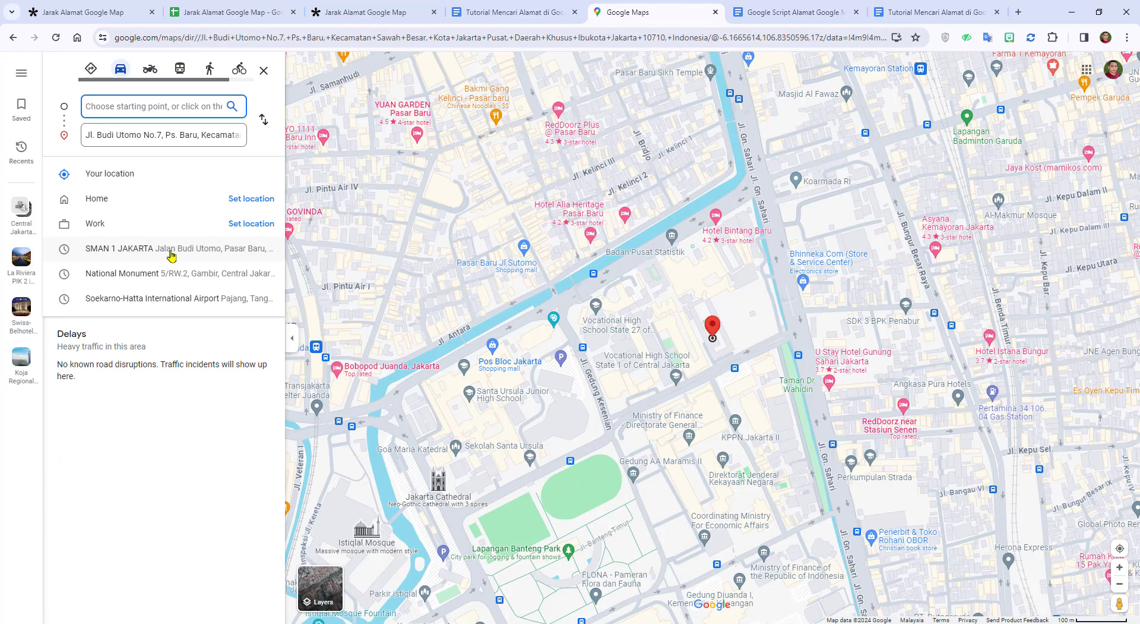
click(254, 13)
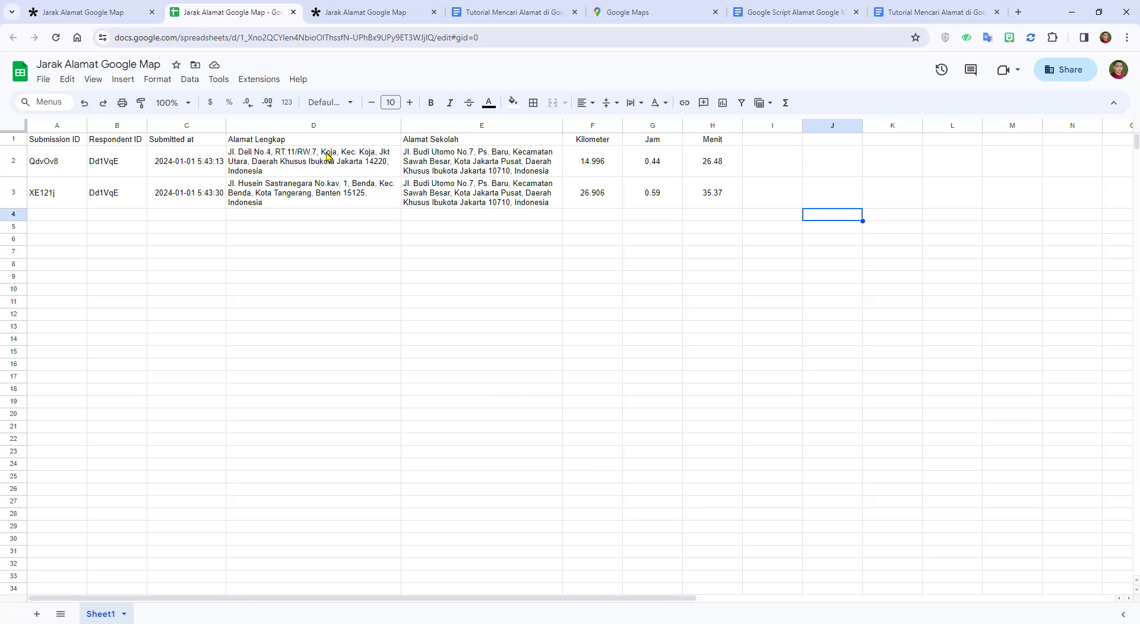
right_click(324, 152)
triple_click(309, 152)
right_click(308, 152)
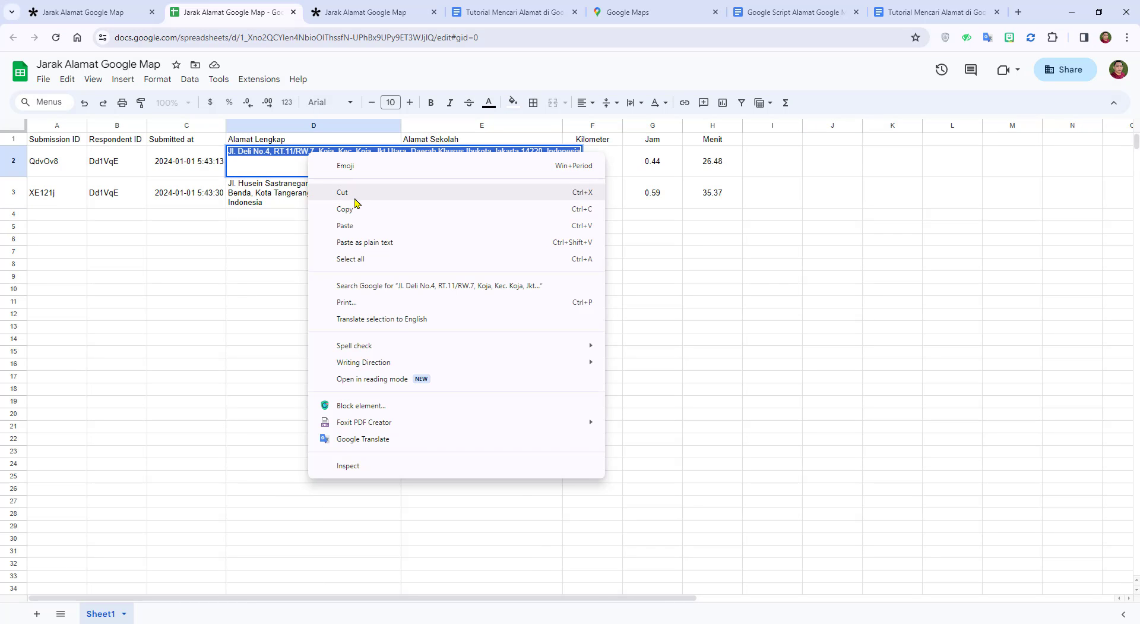
click(354, 205)
- Set the copied D2 address as the starting point in Google Maps and find the route to the school
click(630, 12)
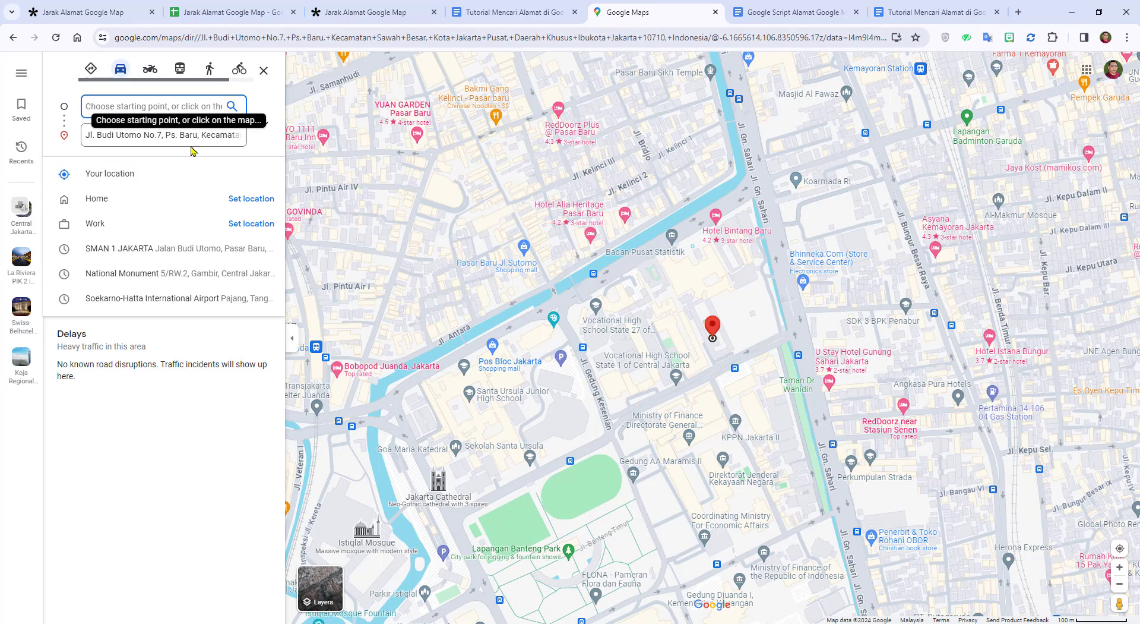
right_click(170, 107)
click(215, 223)
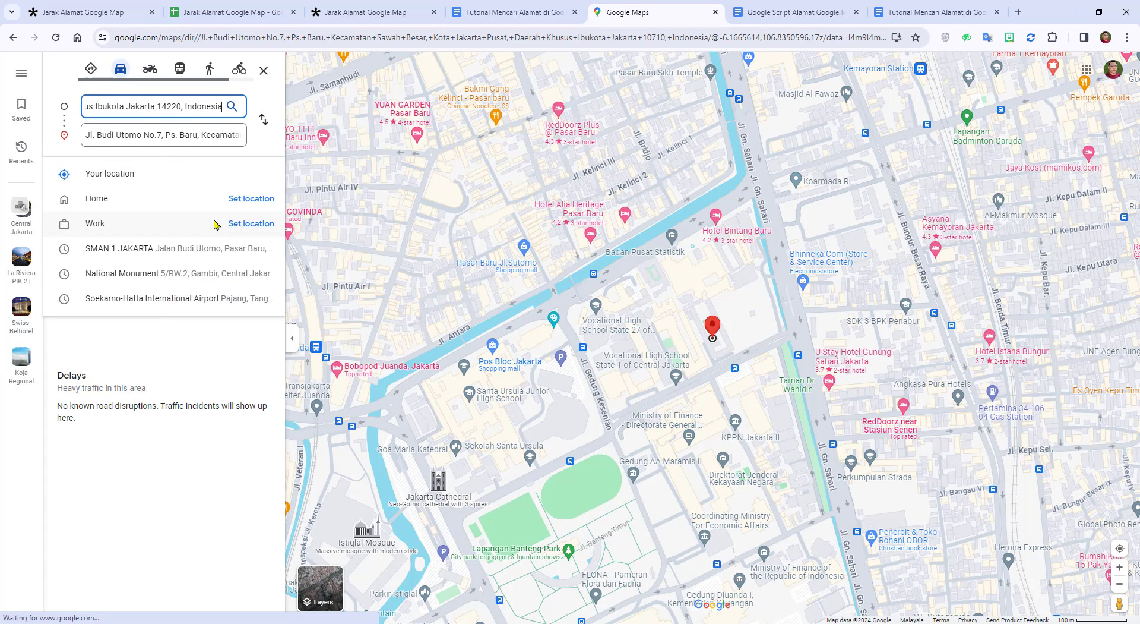
key(Return)
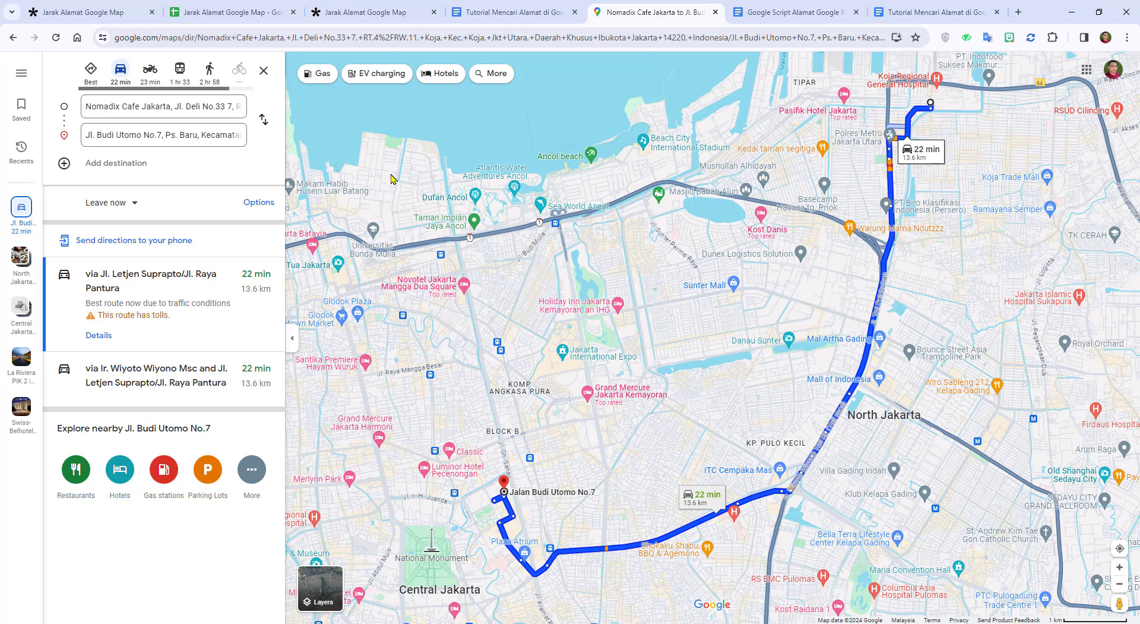
- Compare the distance and travel time in row 2 of the sheet with the Google Maps route
click(235, 13)
click(670, 289)
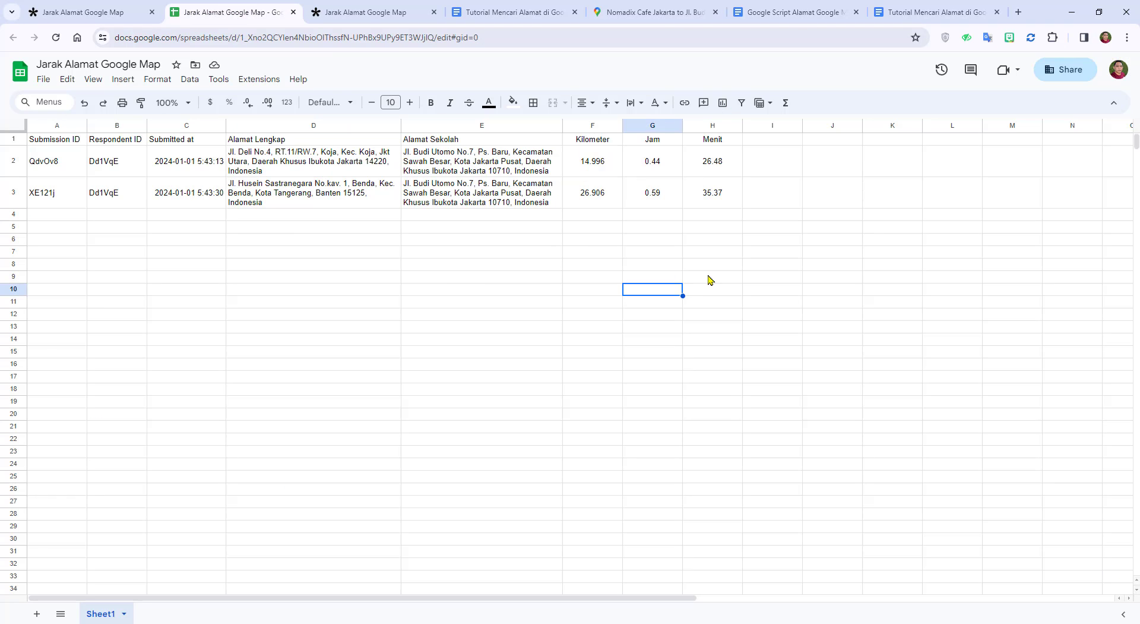
click(710, 278)
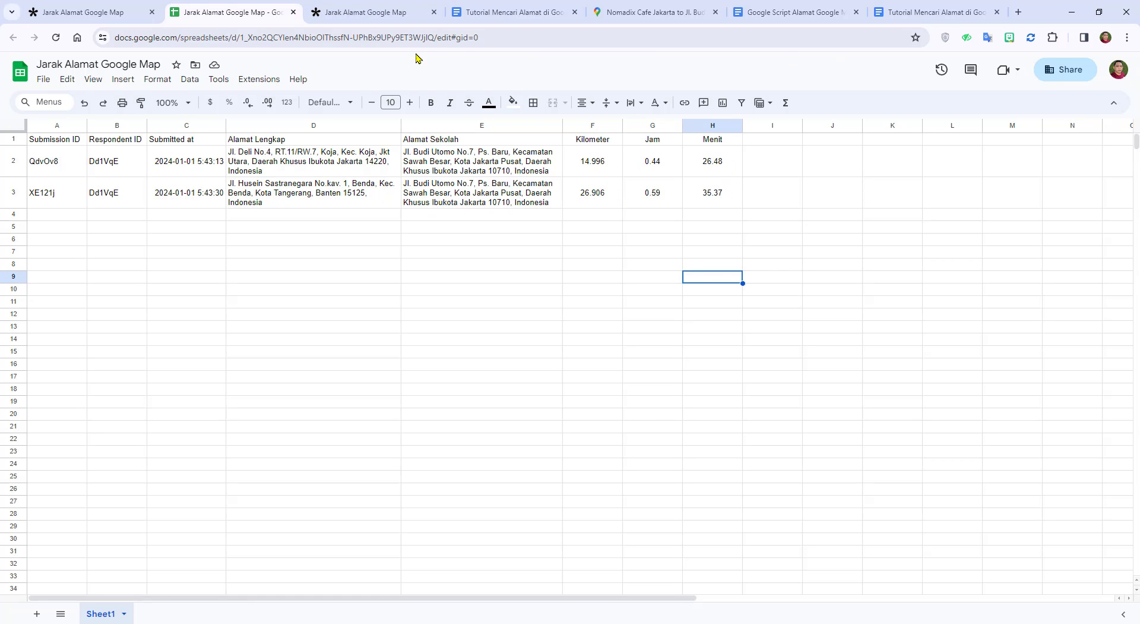
click(654, 12)
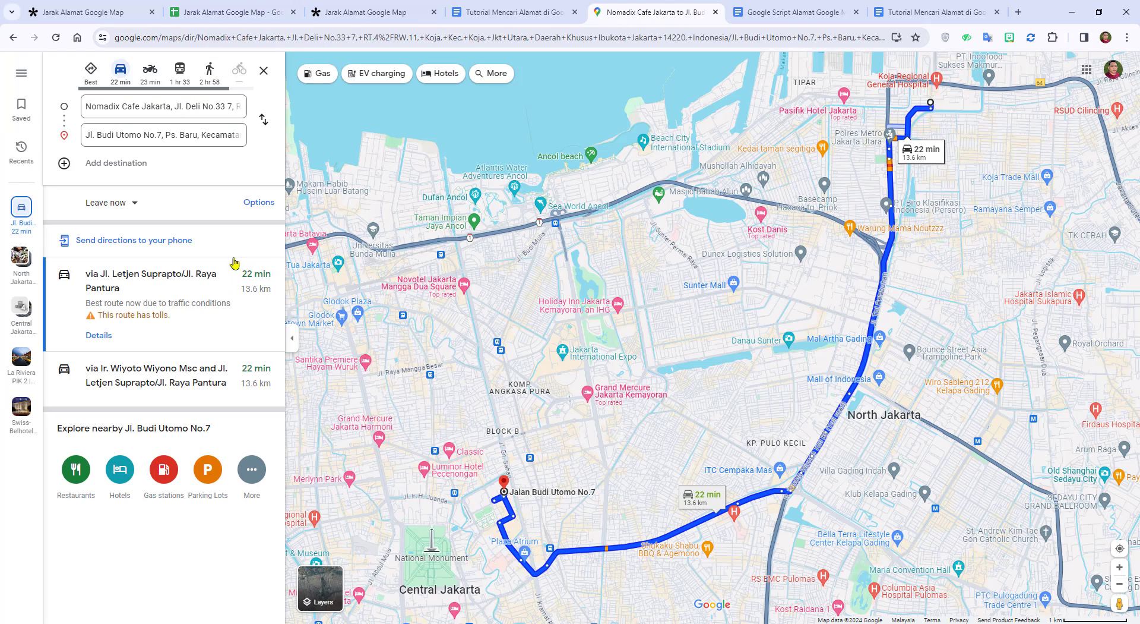
- Look up the route from cell D3's address to the school in Google Maps and compare it with row 3 of the sheet
click(239, 12)
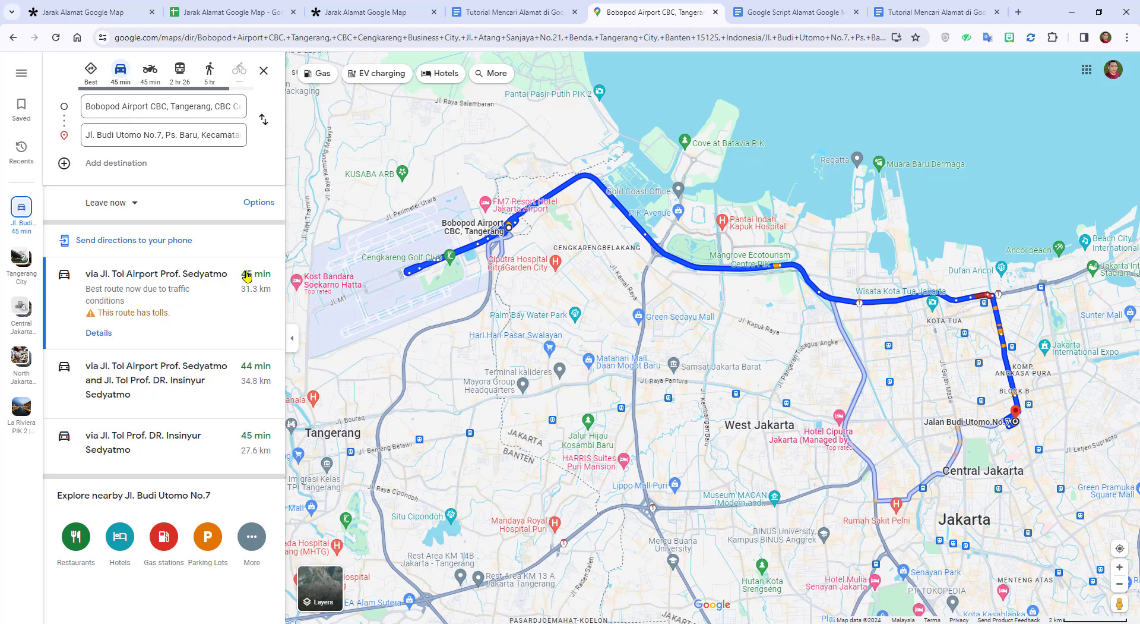
click(238, 12)
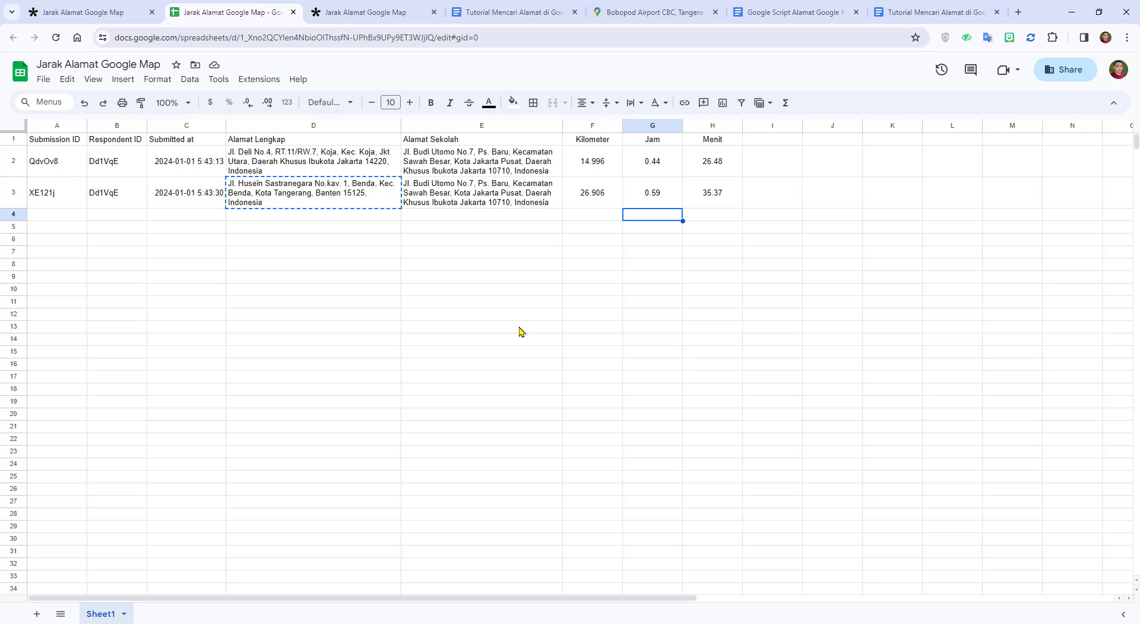
click(520, 331)
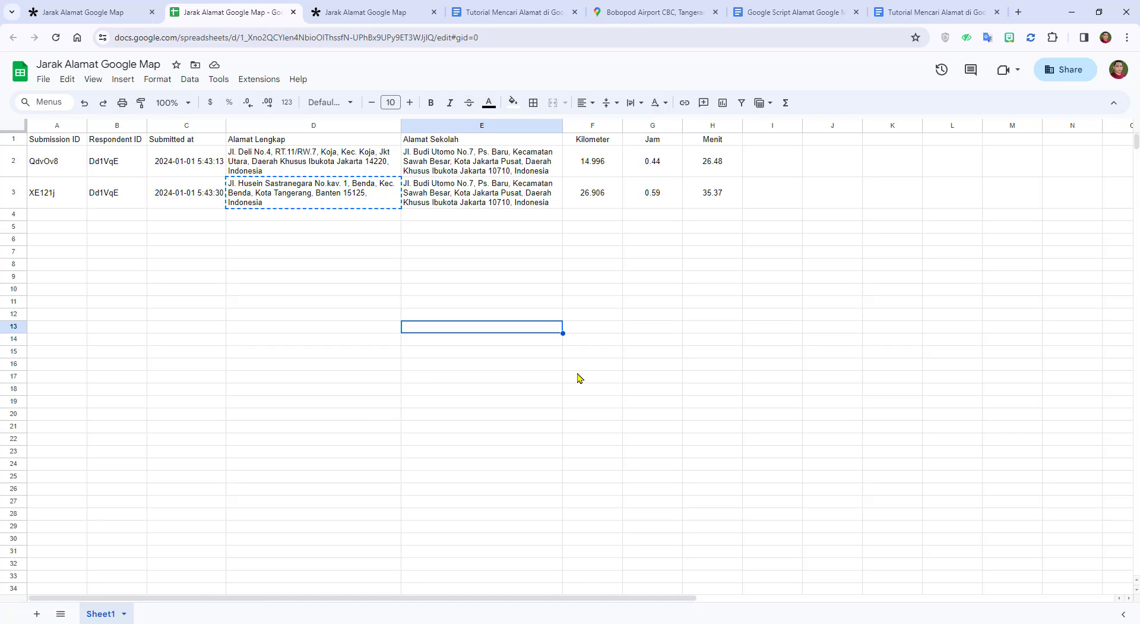
click(764, 379)
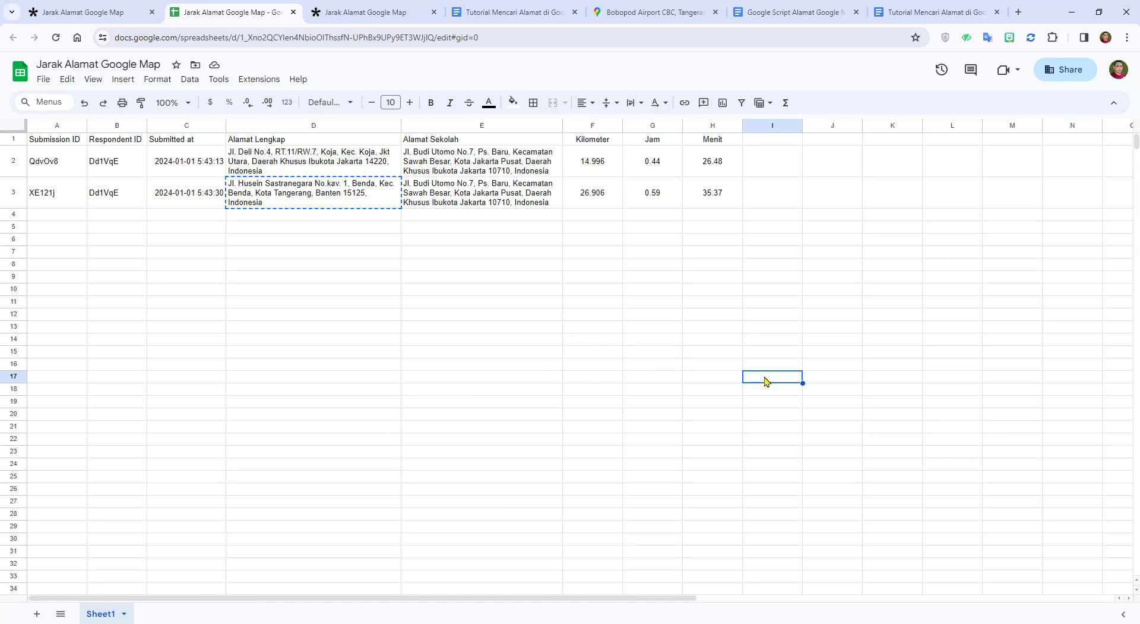